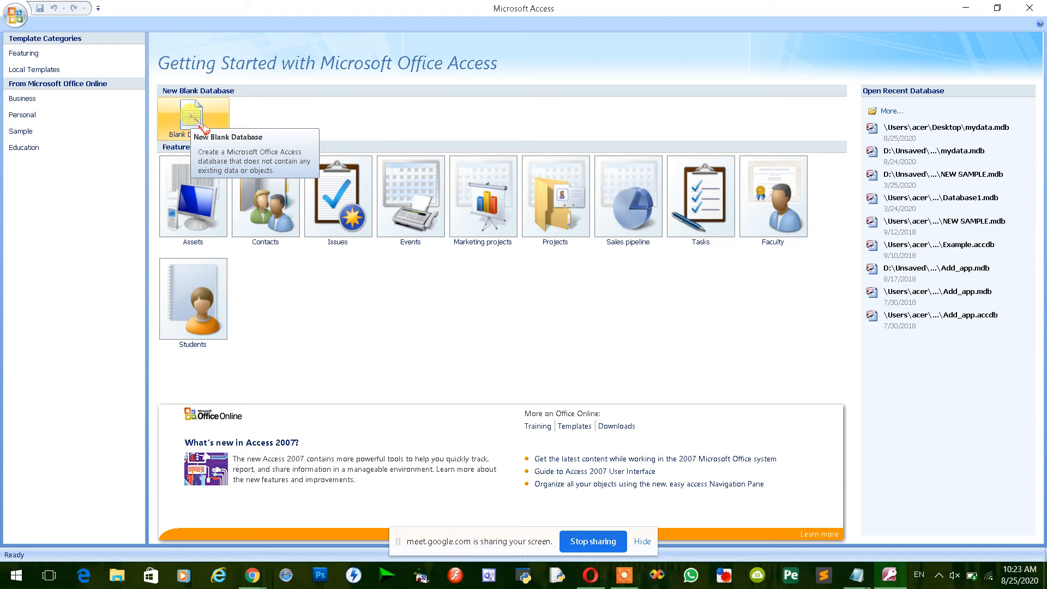
# Start a new blank database, choosing the Desktop as its location and student as its file name.
pyautogui.click(201, 126)
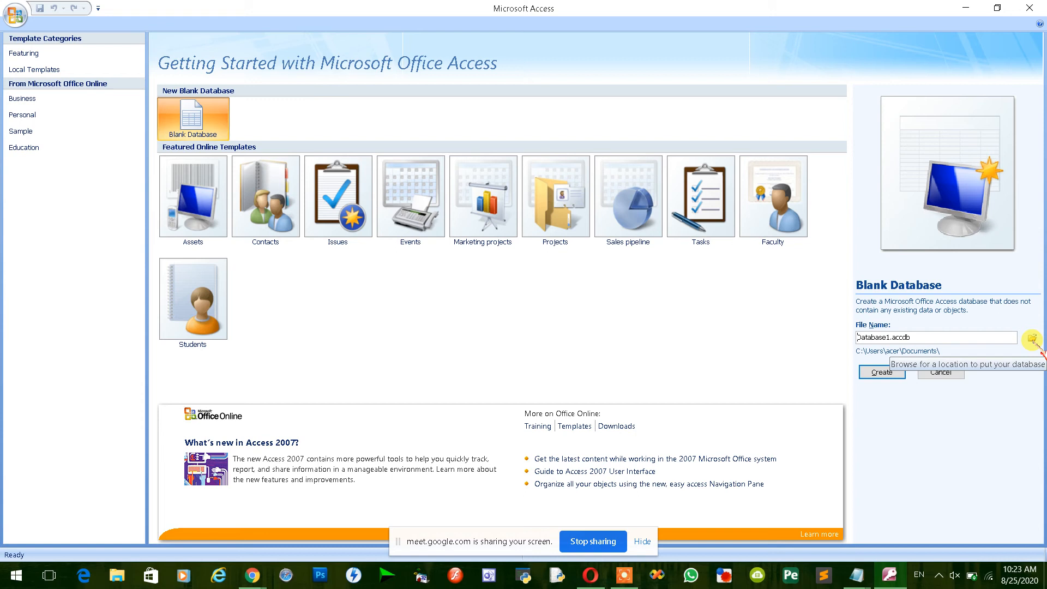
pyautogui.click(1033, 341)
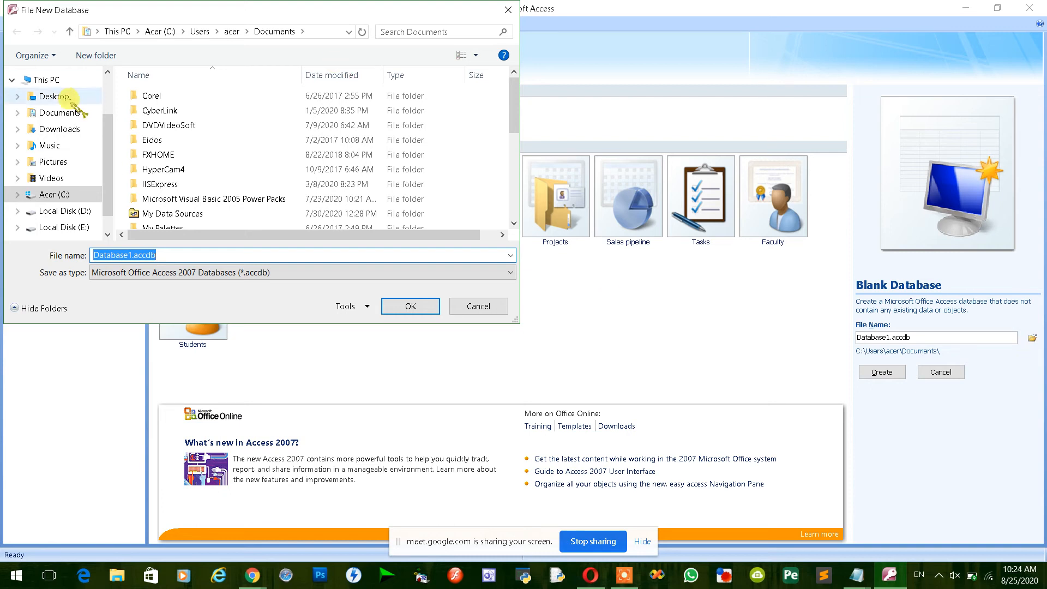
pyautogui.click(54, 96)
pyautogui.click(170, 255)
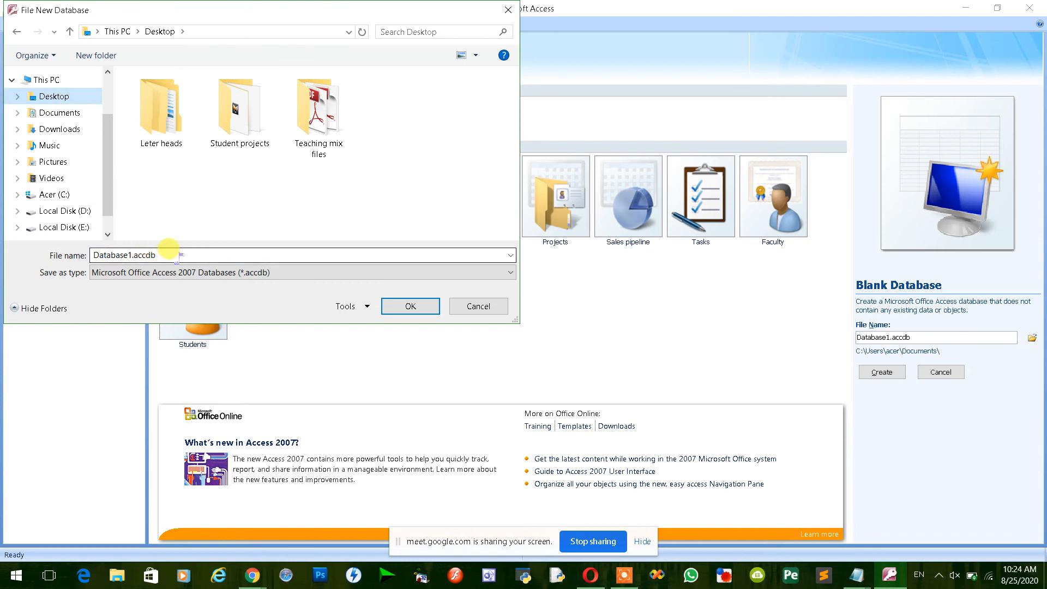
pyautogui.doubleClick(170, 255)
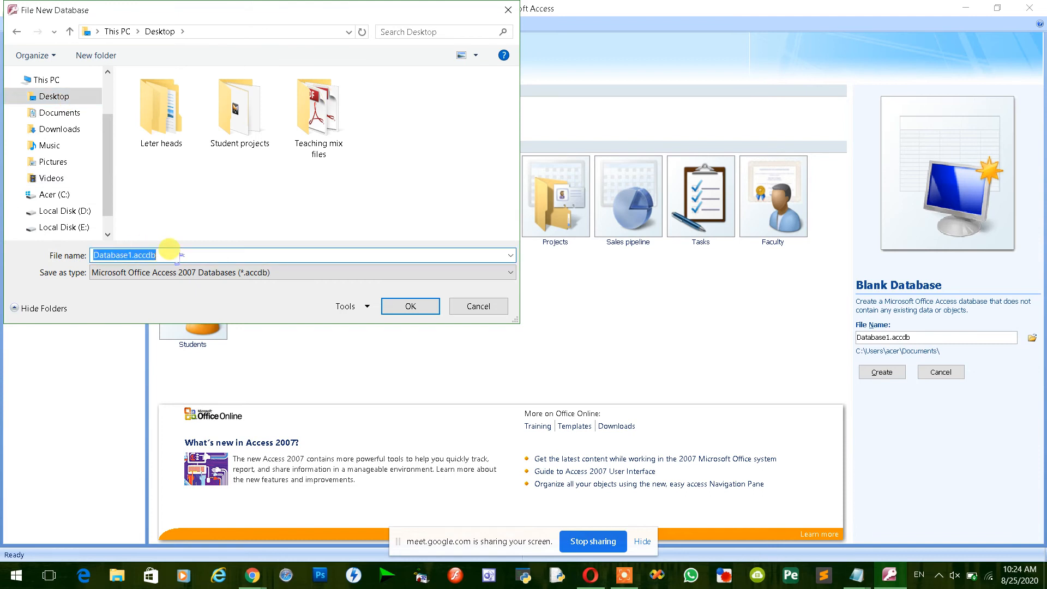
pyautogui.write('student')
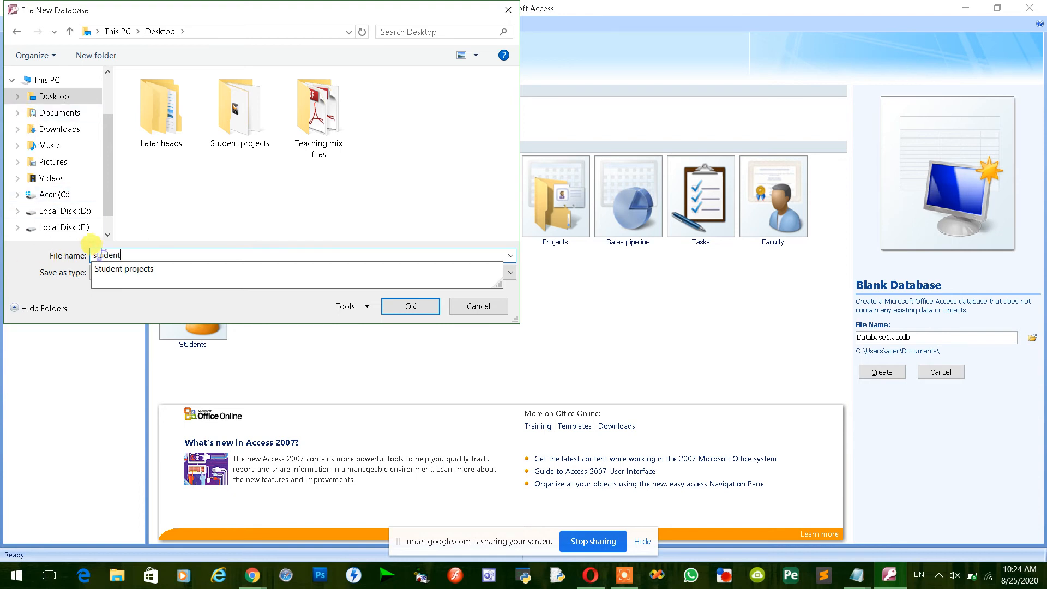
pyautogui.click(203, 222)
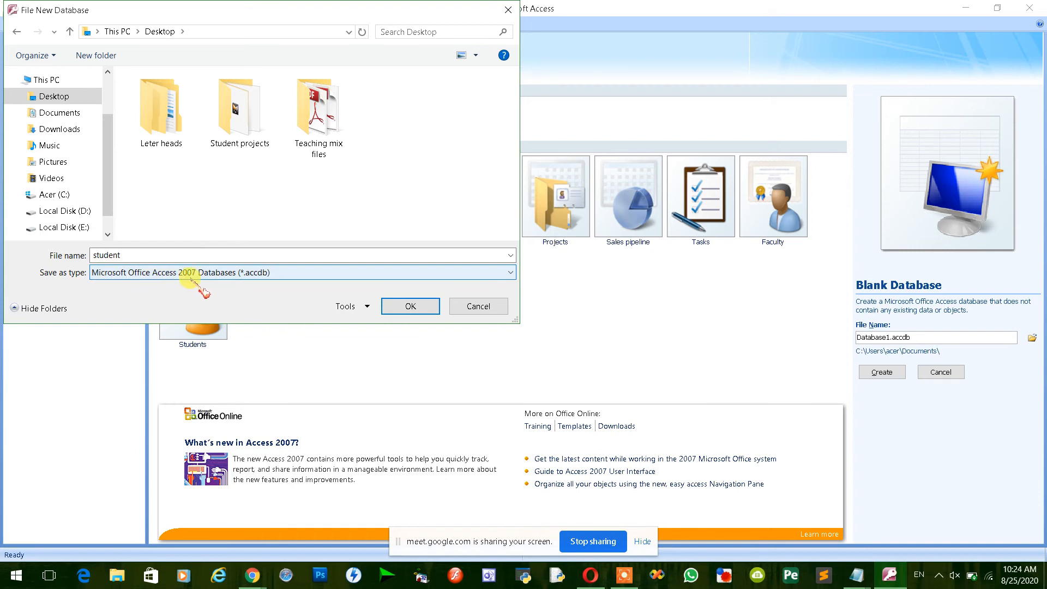
# Set the file format to Microsoft Office Access 2007 Databases (*.accdb) and create the database.
pyautogui.click(274, 274)
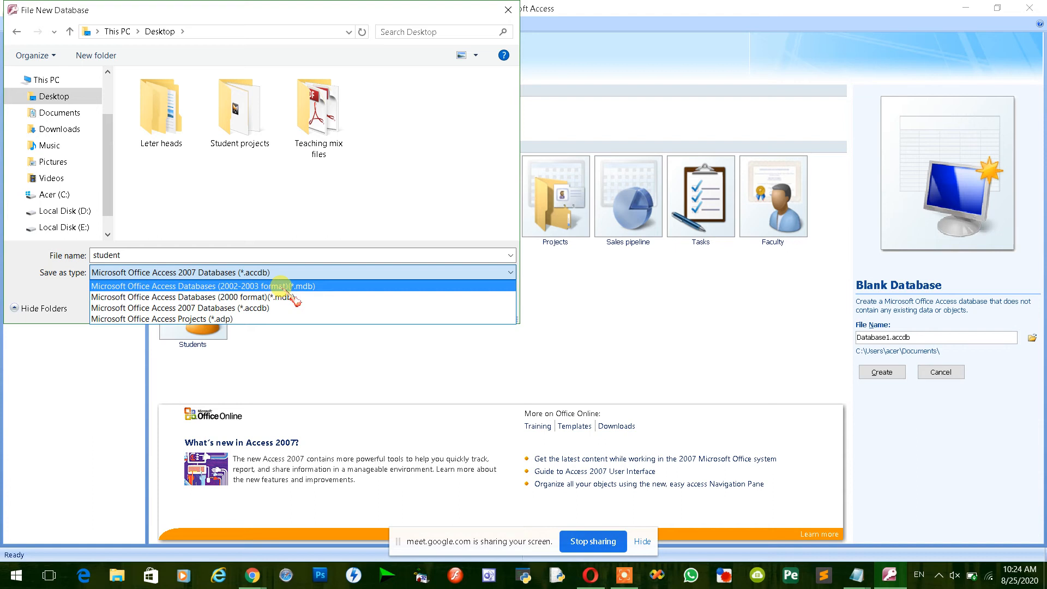
pyautogui.click(280, 286)
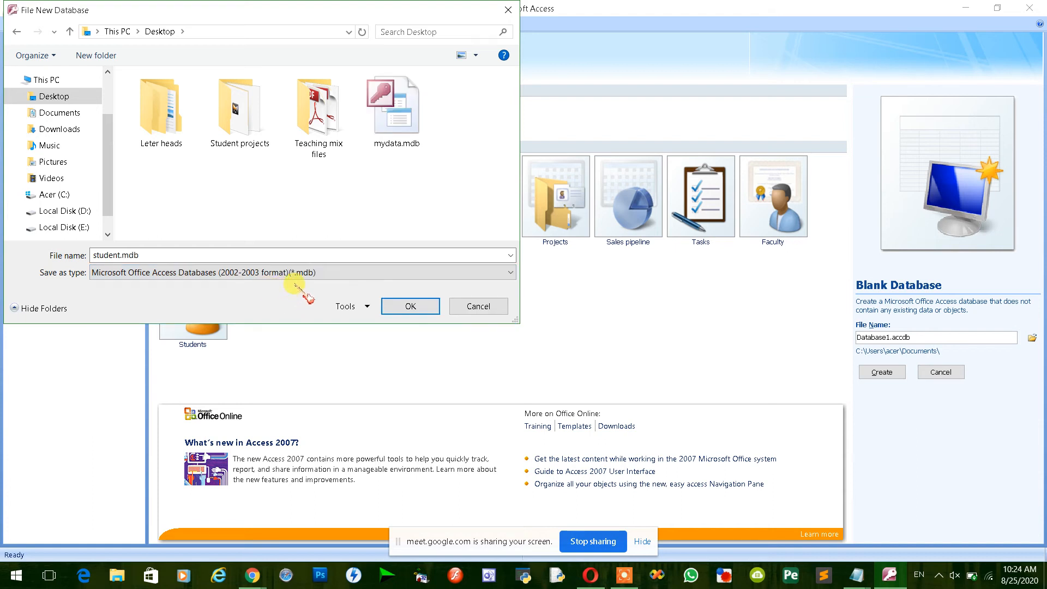
pyautogui.click(254, 274)
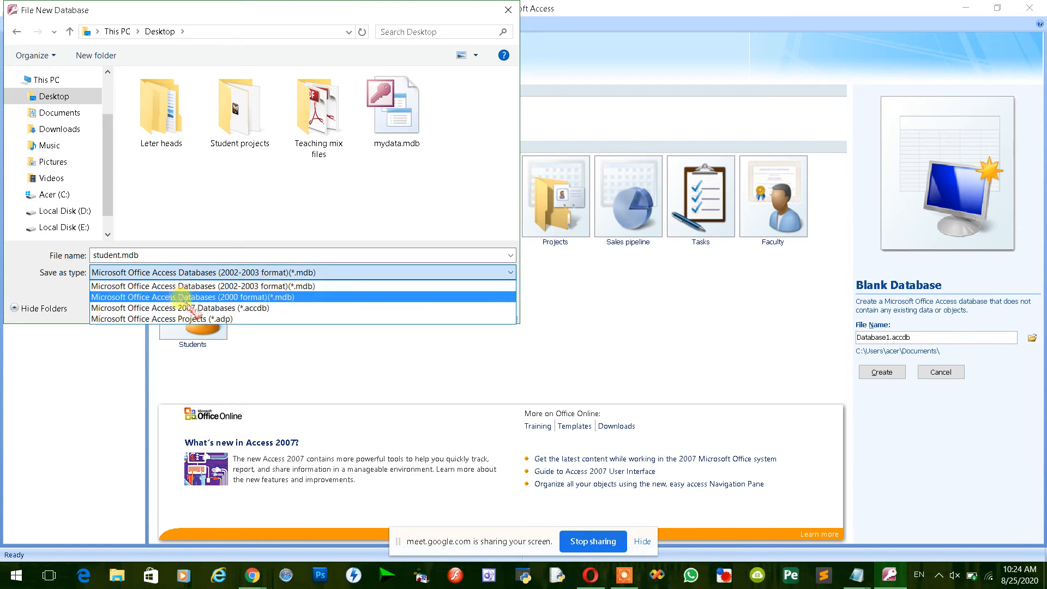
pyautogui.click(220, 309)
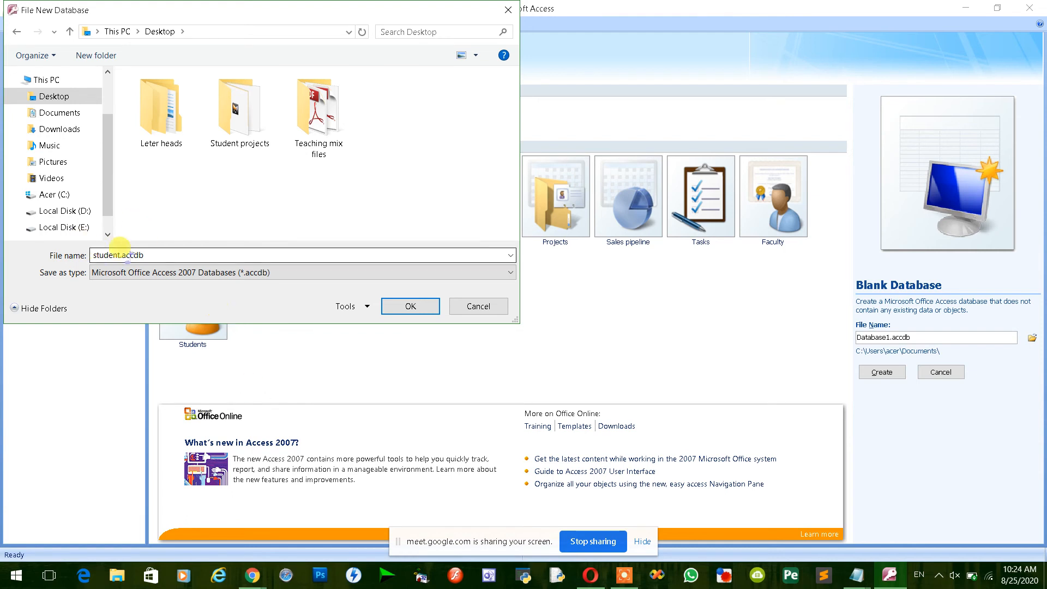
pyautogui.click(410, 306)
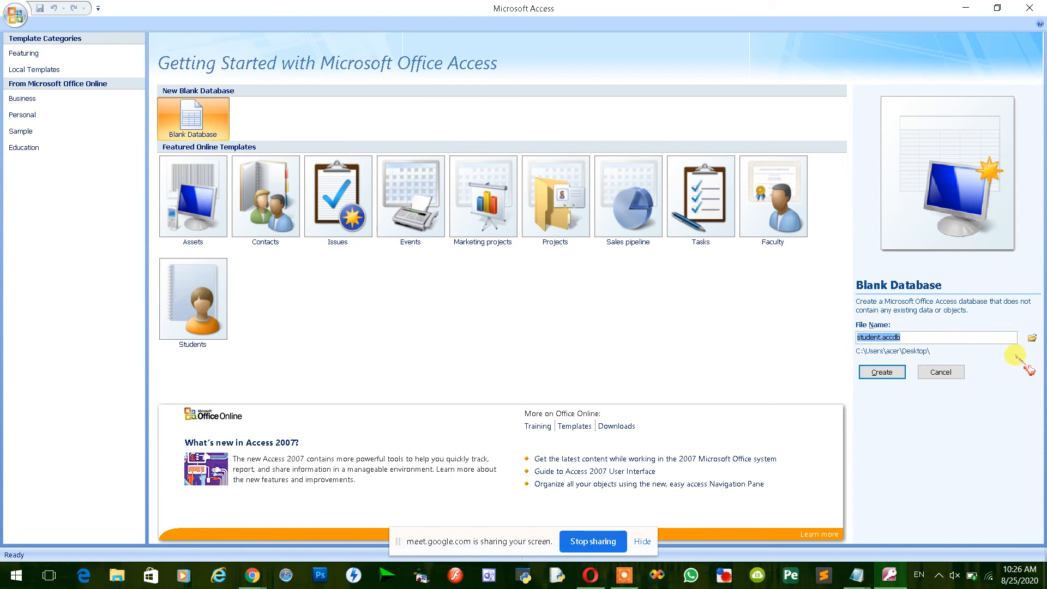
pyautogui.click(883, 373)
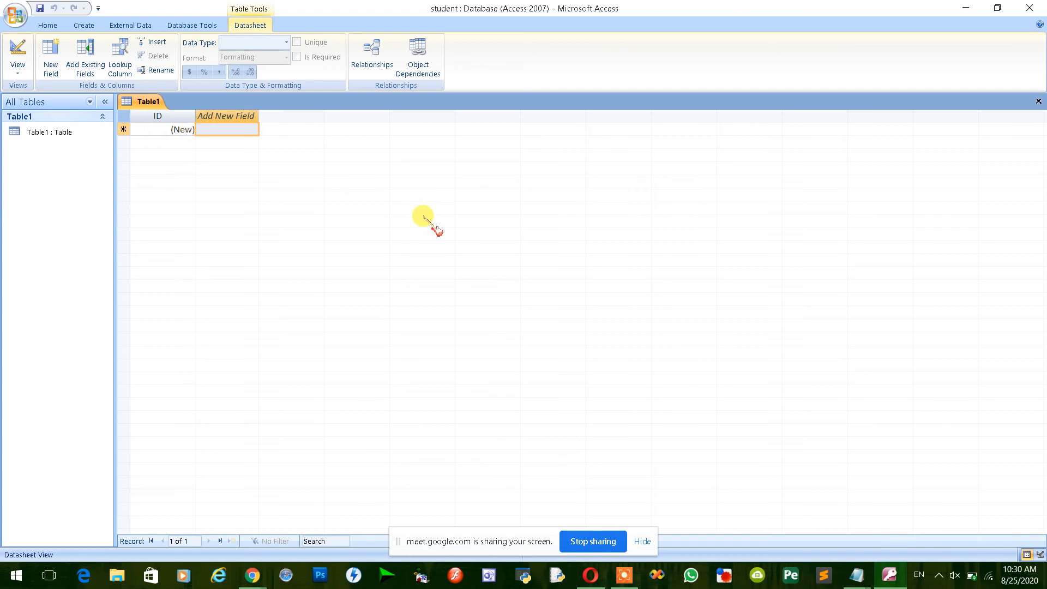
# Switch the new table to Design View, saving it under the name "student details".
pyautogui.click(18, 67)
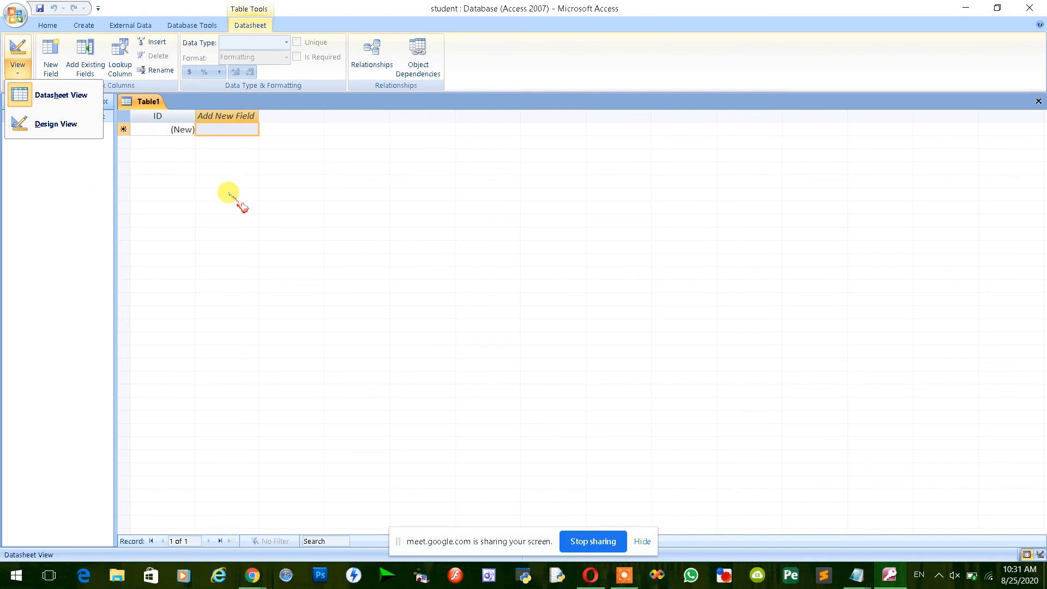
pyautogui.click(292, 206)
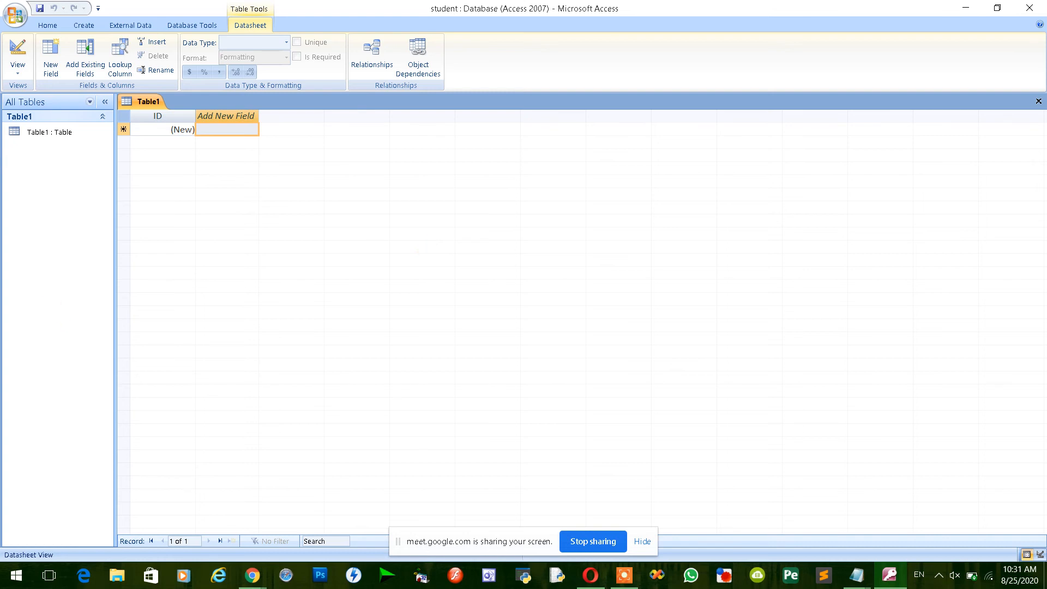
pyautogui.click(25, 78)
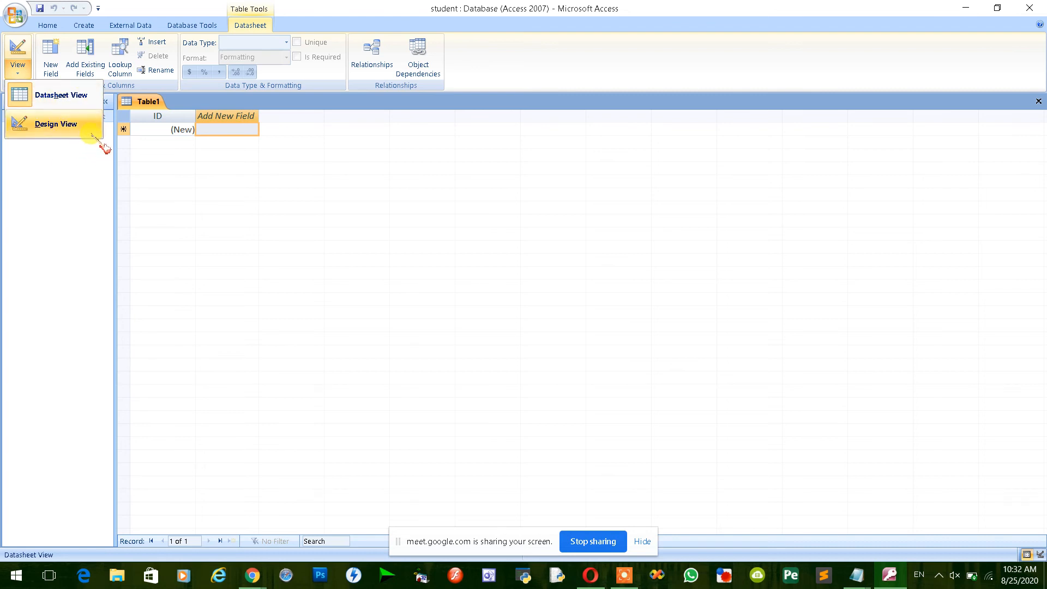
pyautogui.click(90, 135)
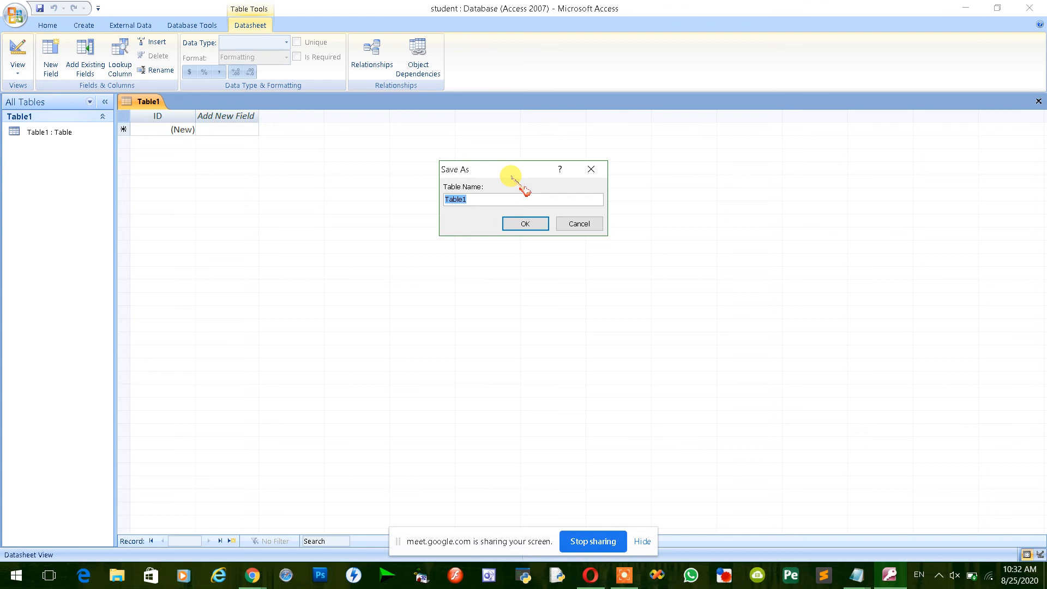
pyautogui.press('BackSpace')
pyautogui.write('student det')
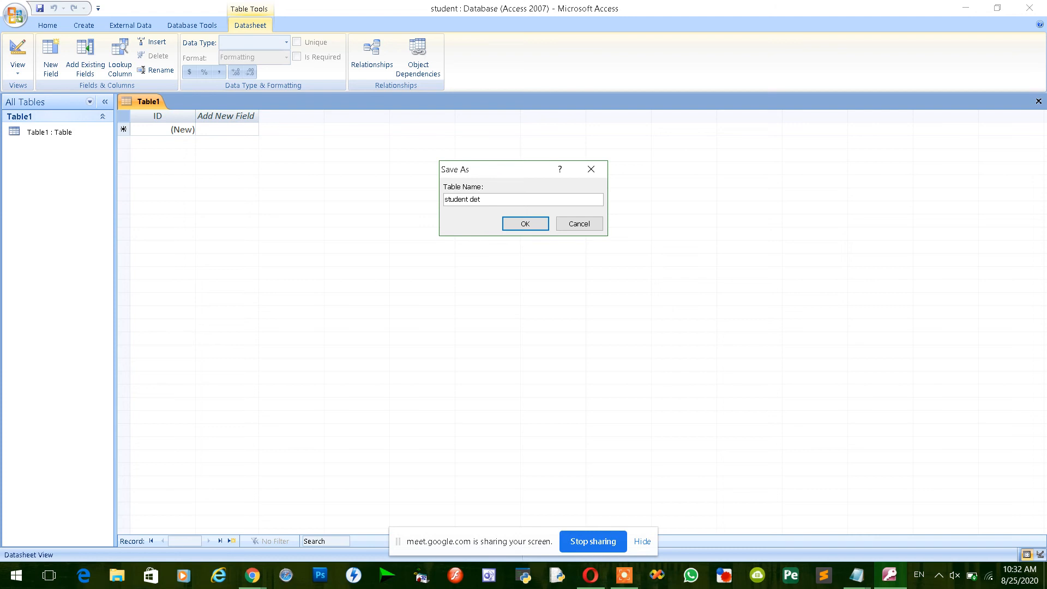
pyautogui.write('ails')
pyautogui.click(525, 224)
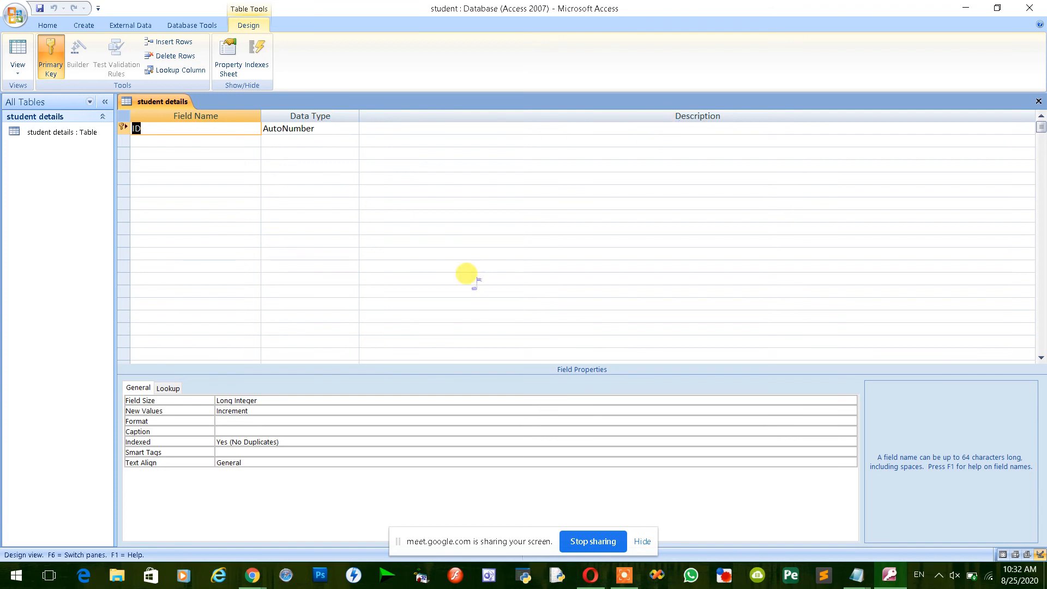
# Rename the ID primary key field to "Roll no".
pyautogui.click(574, 125)
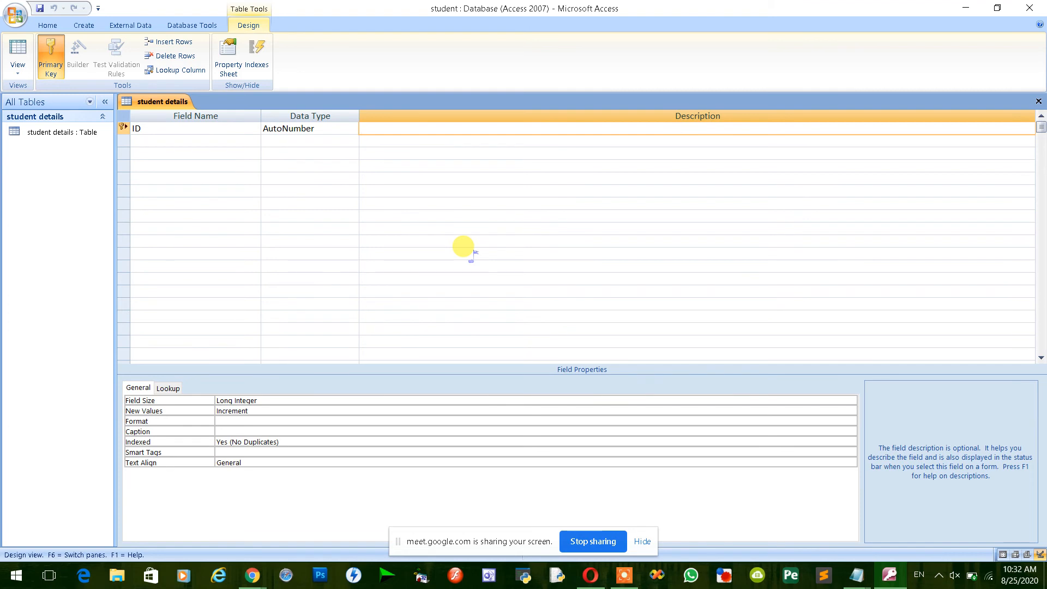
pyautogui.click(152, 128)
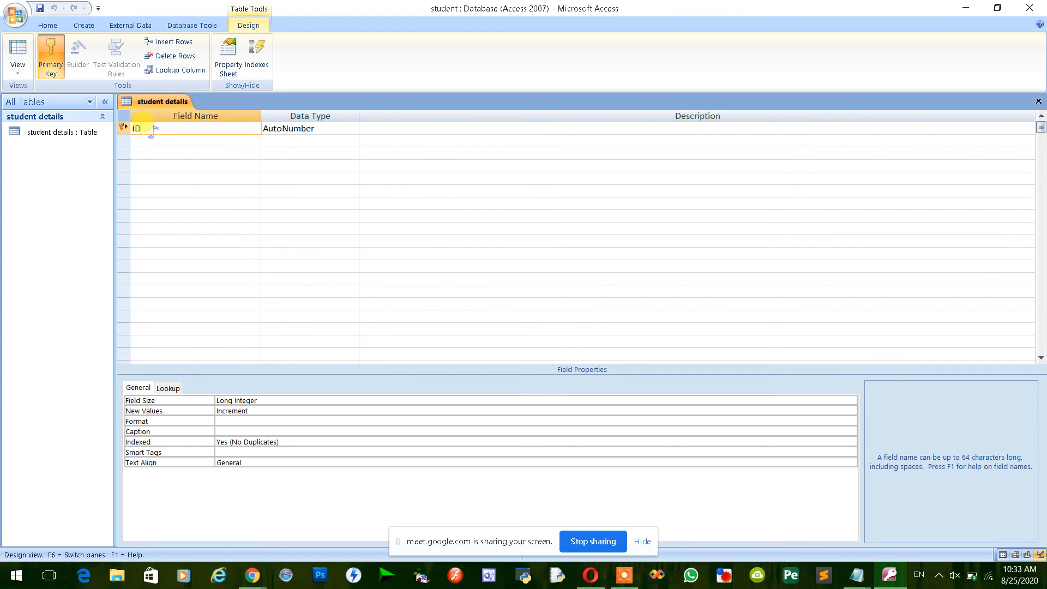
pyautogui.press('BackSpace')
pyautogui.press('BackSpace')
pyautogui.write('Rool')
pyautogui.press('BackSpace')
pyautogui.press('BackSpace')
pyautogui.write('ll no')
# Set the data type of the Roll no field to Memo.
pyautogui.click(322, 129)
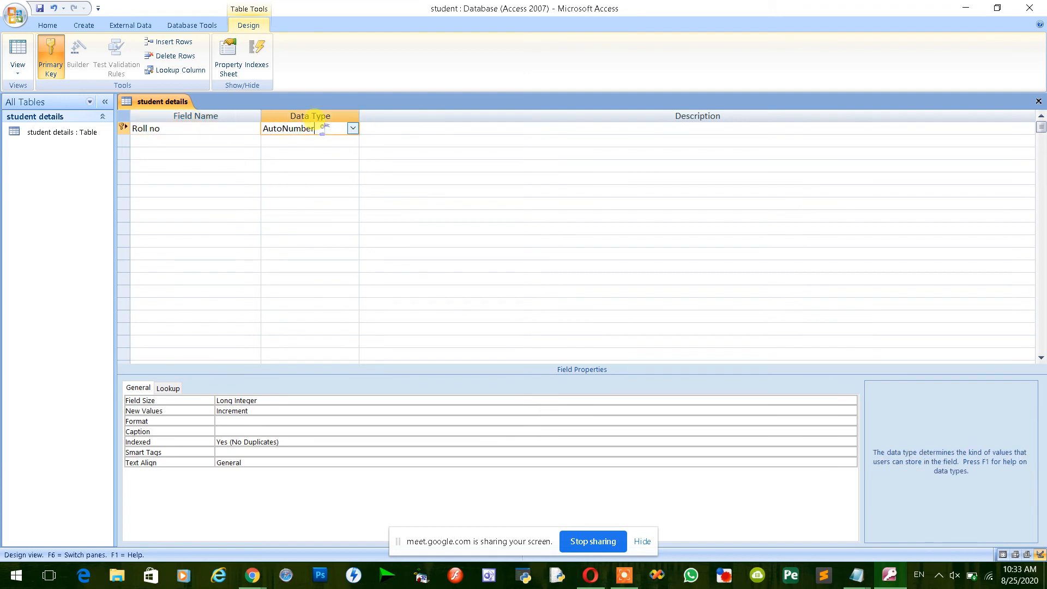
pyautogui.click(354, 129)
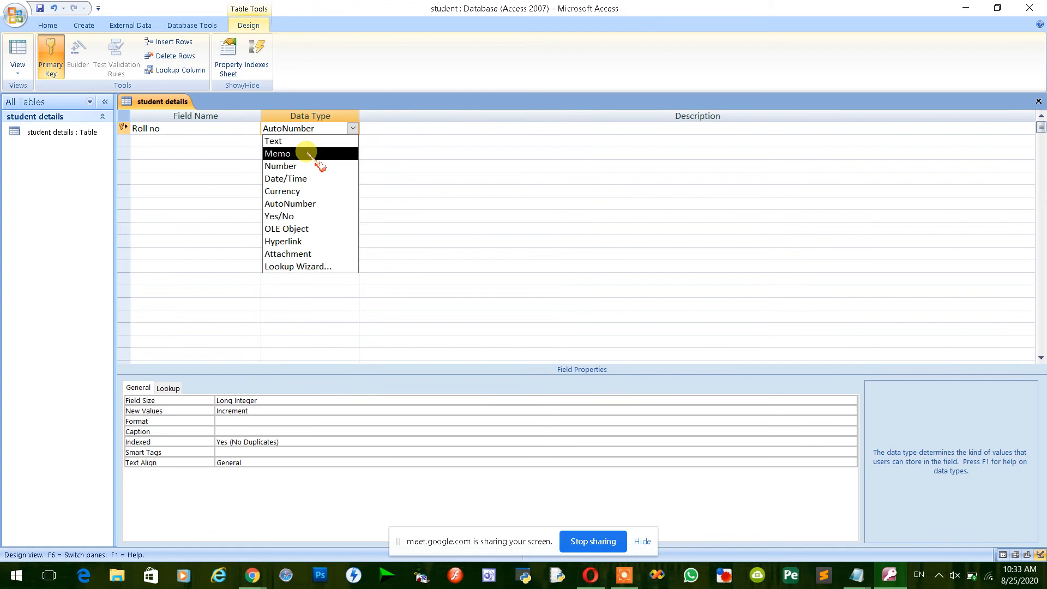
pyautogui.click(309, 154)
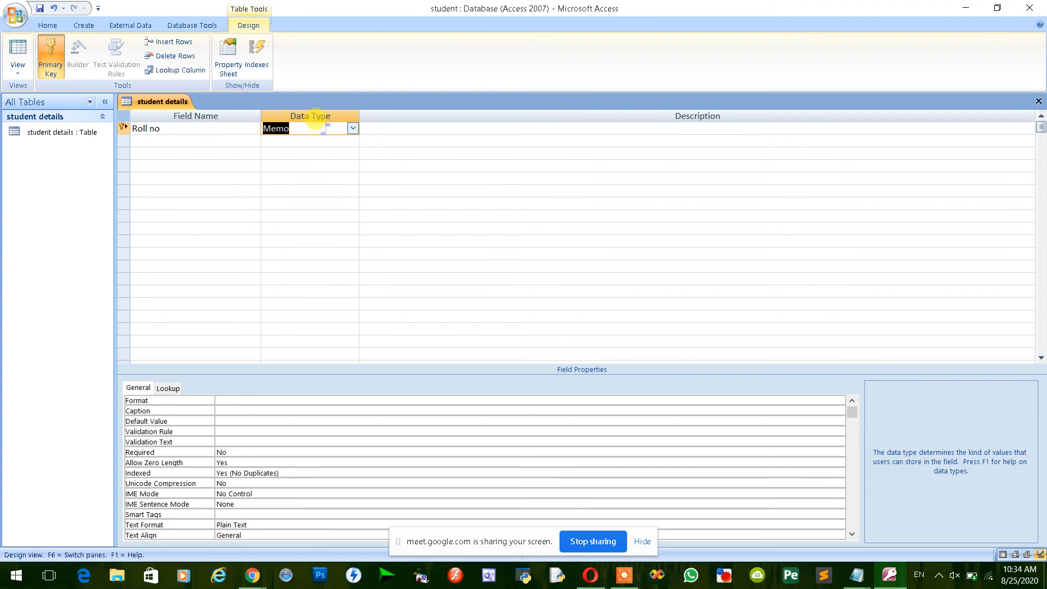
pyautogui.click(352, 128)
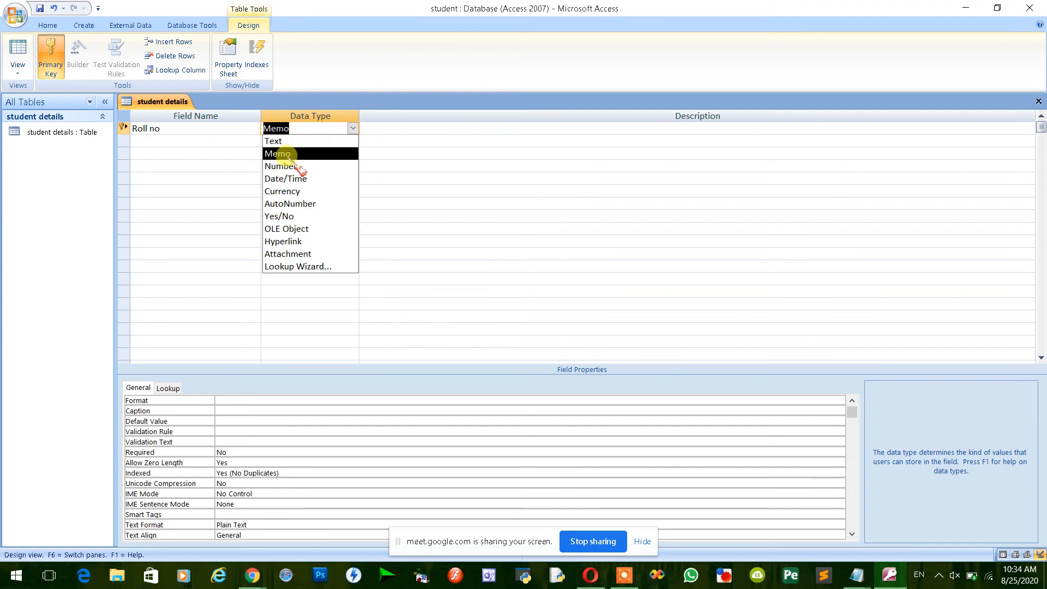
pyautogui.click(19, 261)
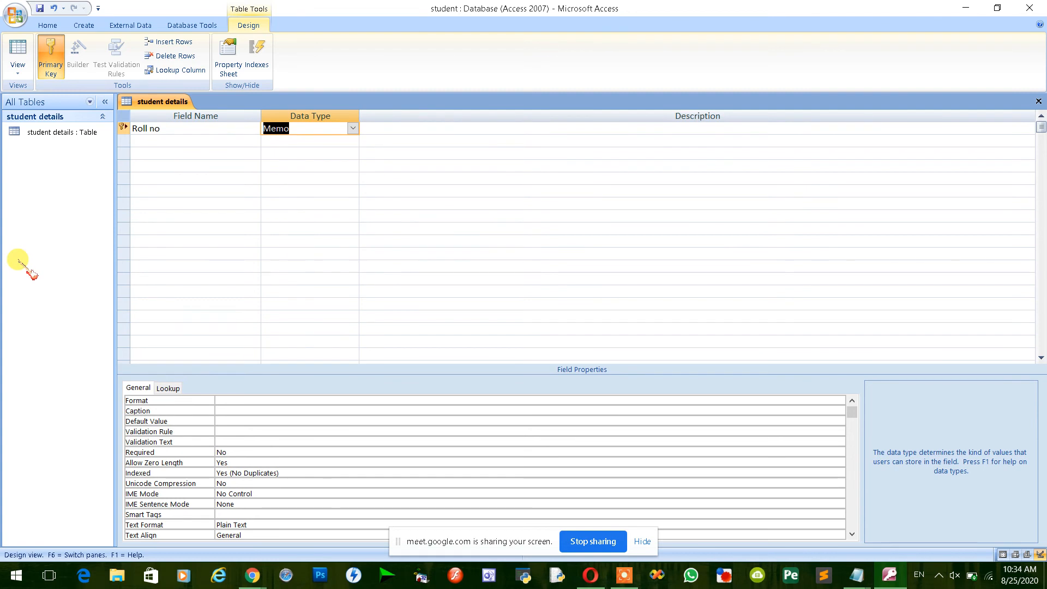
# Open the Windows Magnifier and enlarge the screen by one level.
pyautogui.press('super')
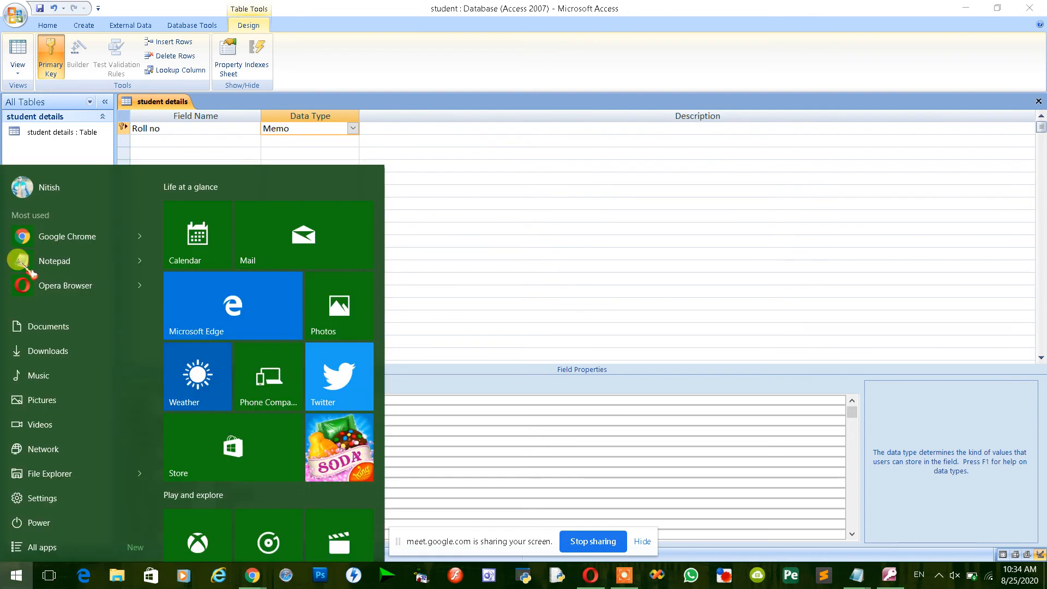
pyautogui.write('ma')
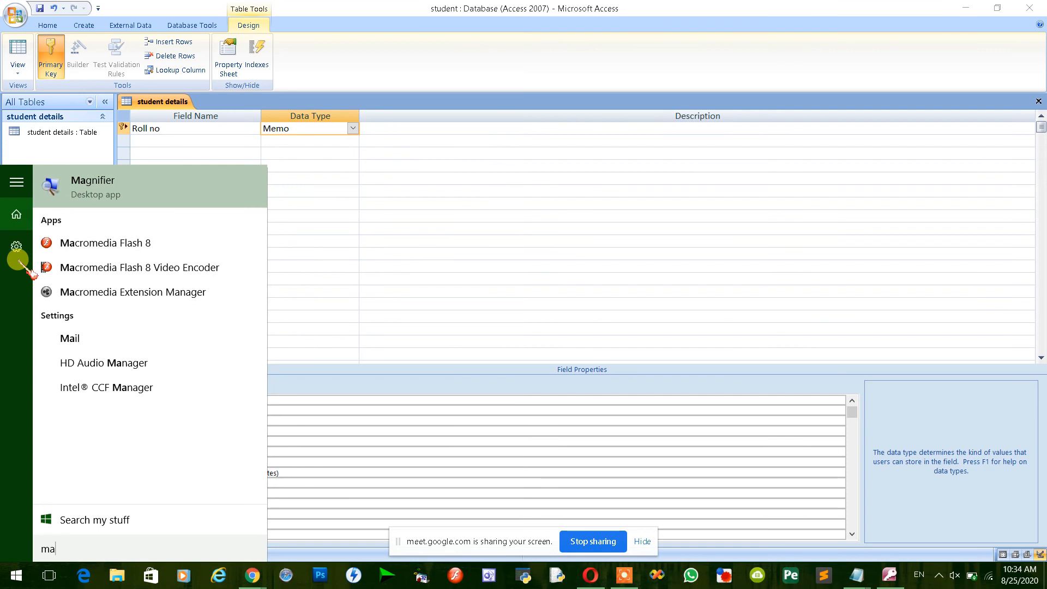
pyautogui.click(94, 195)
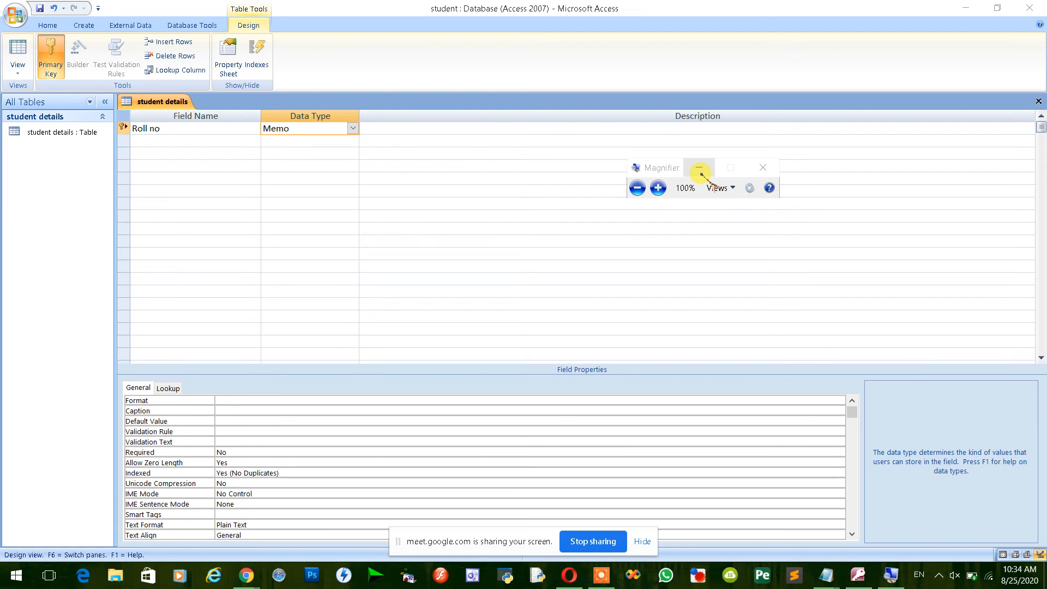
pyautogui.click(659, 187)
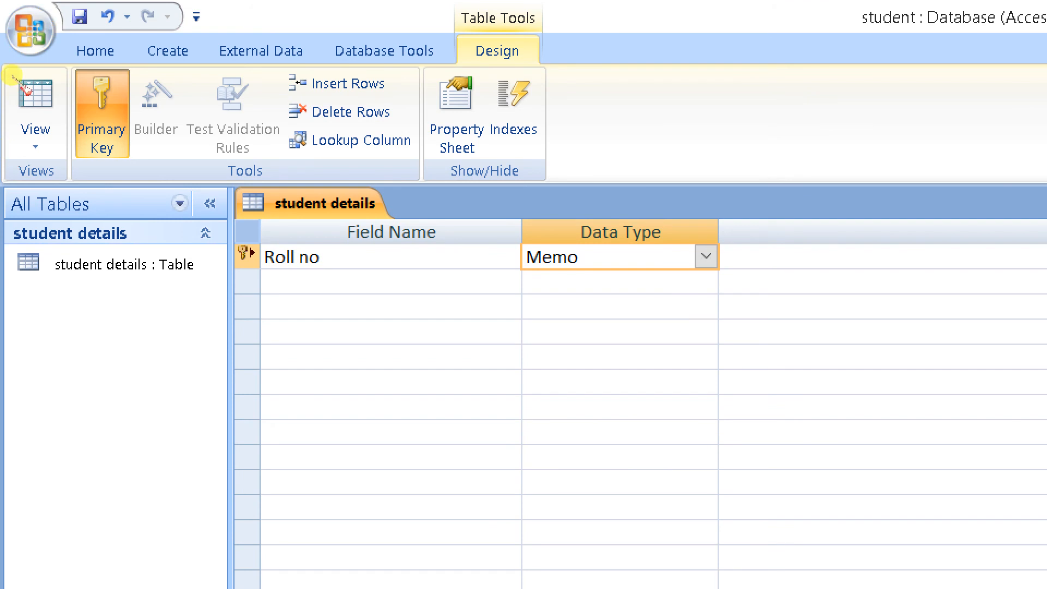
# Switch the student details table to Datasheet View, saving its design changes.
pyautogui.click(16, 101)
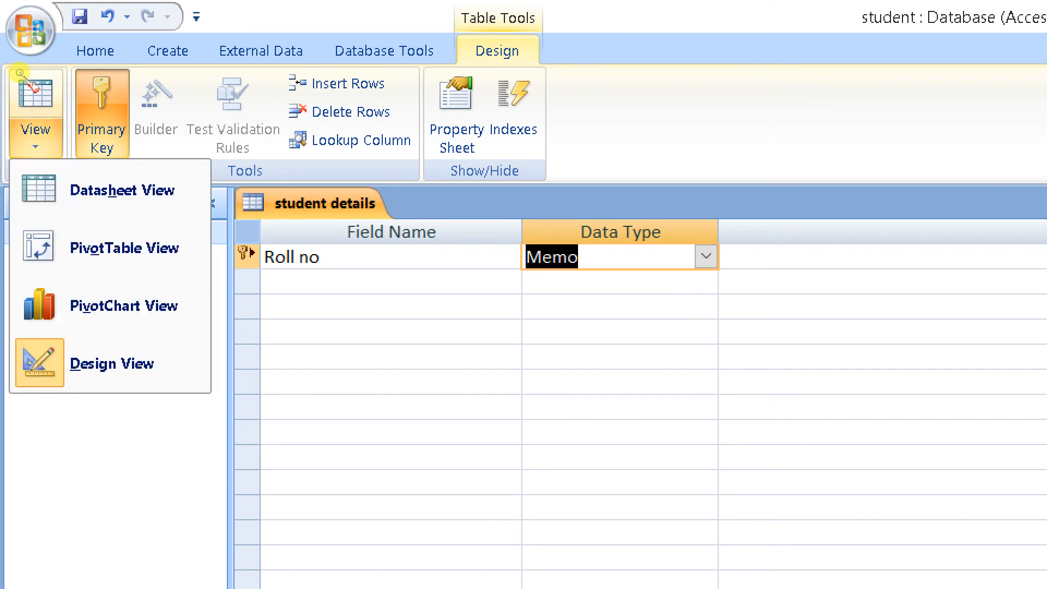
pyautogui.click(50, 83)
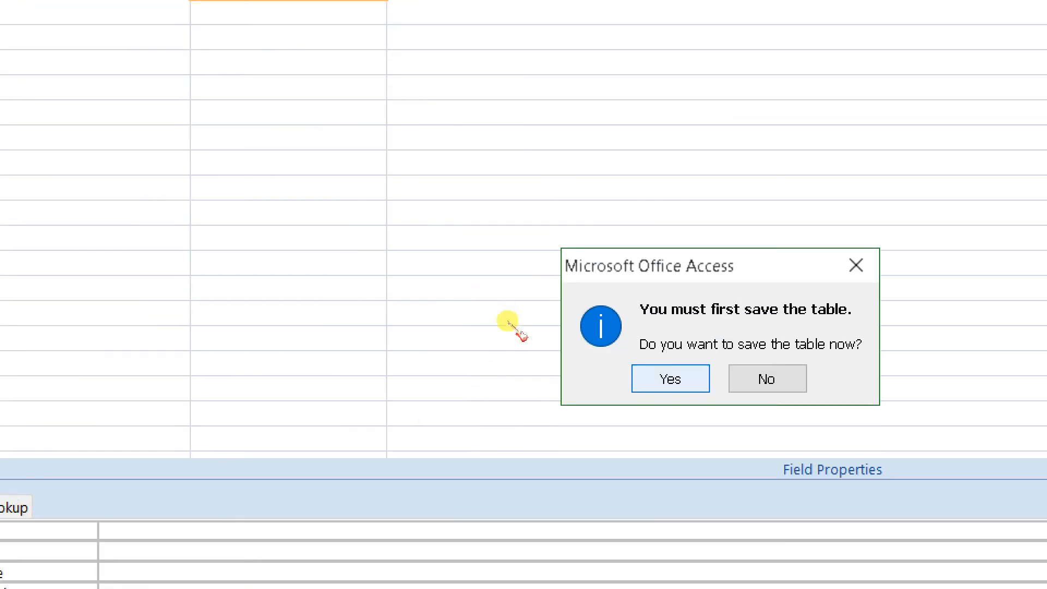
pyautogui.press('Return')
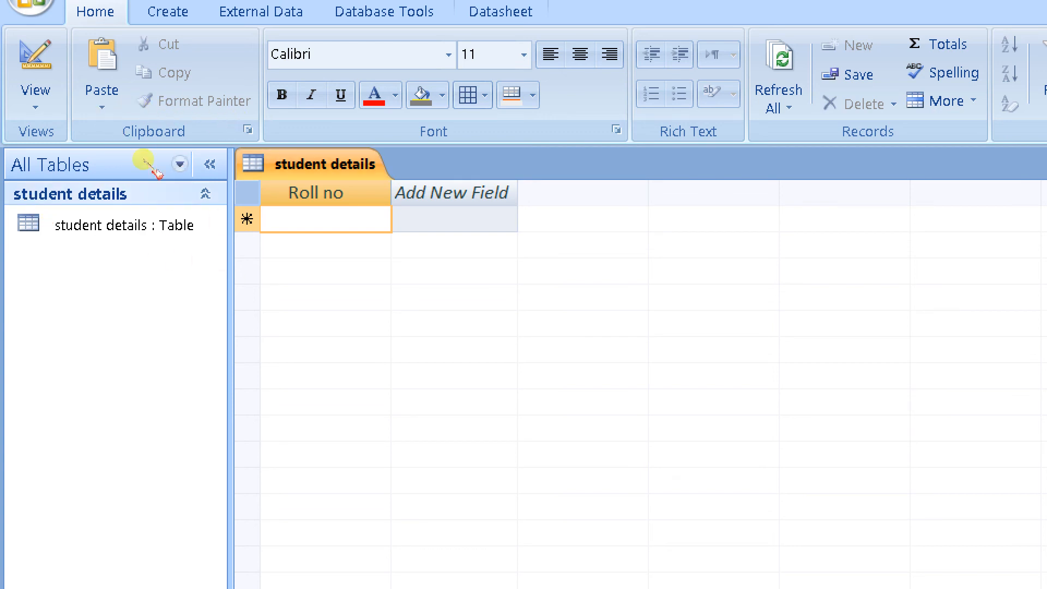
# Return the student details table to Design View and go to the Roll no field name.
pyautogui.click(25, 82)
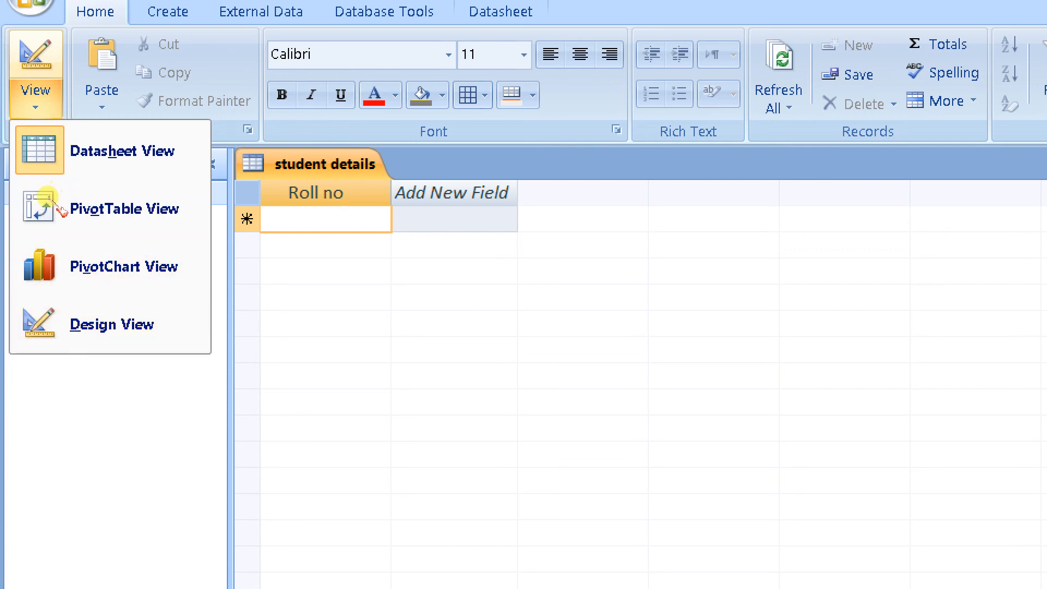
pyautogui.press('Return')
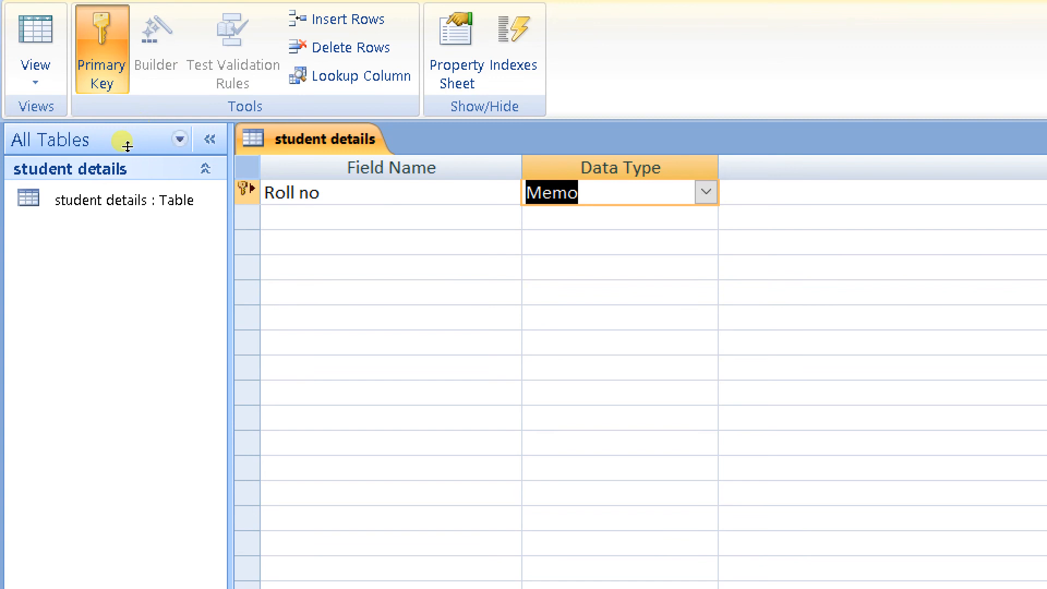
pyautogui.hotkey('shift', 'Tab')
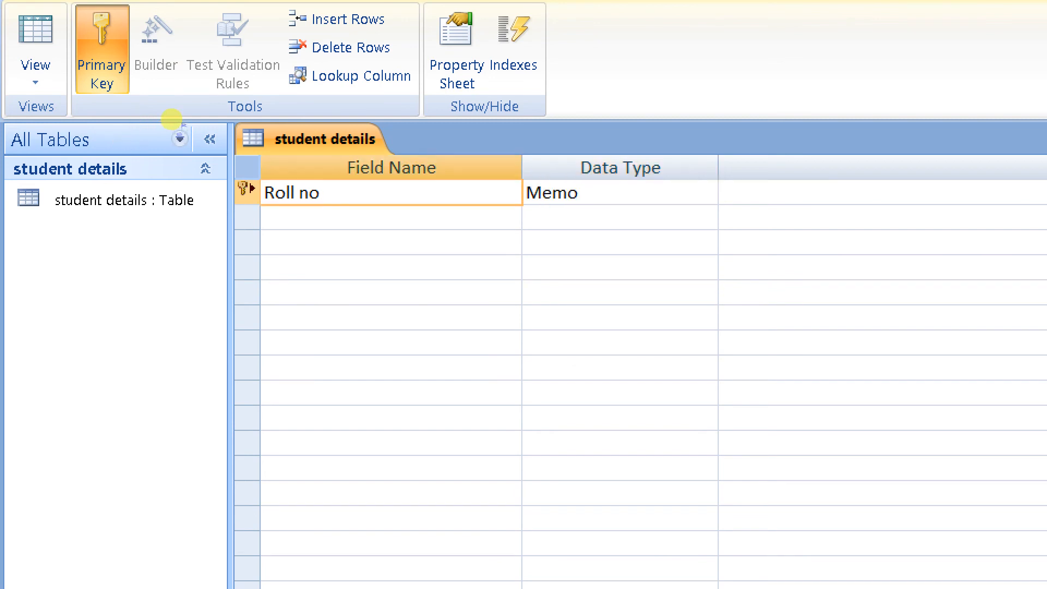
# Set the data type of the Roll no field to Number.
pyautogui.press('Tab')
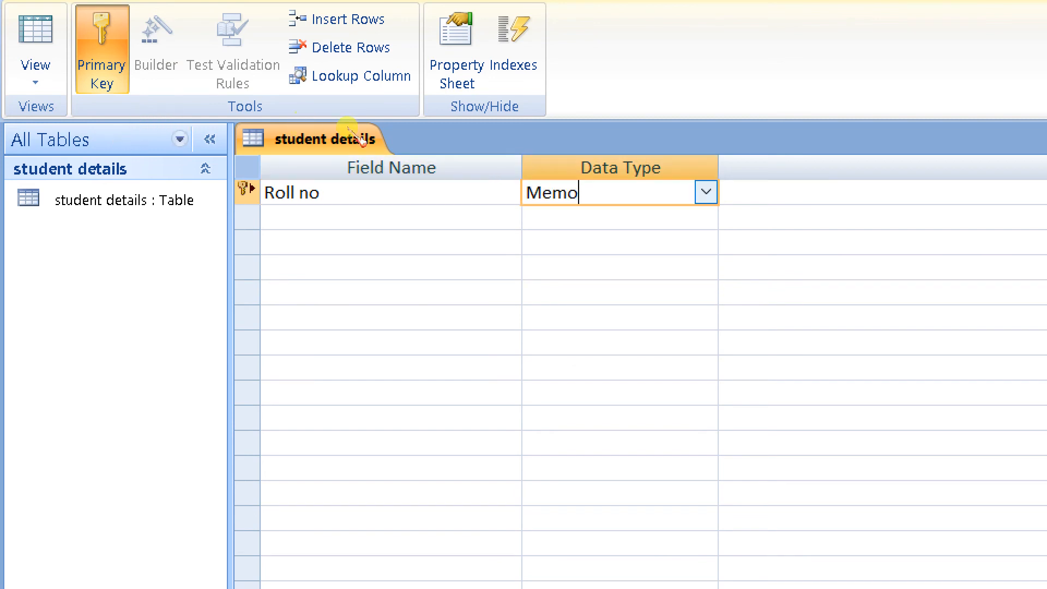
pyautogui.hotkey('alt', 'Down')
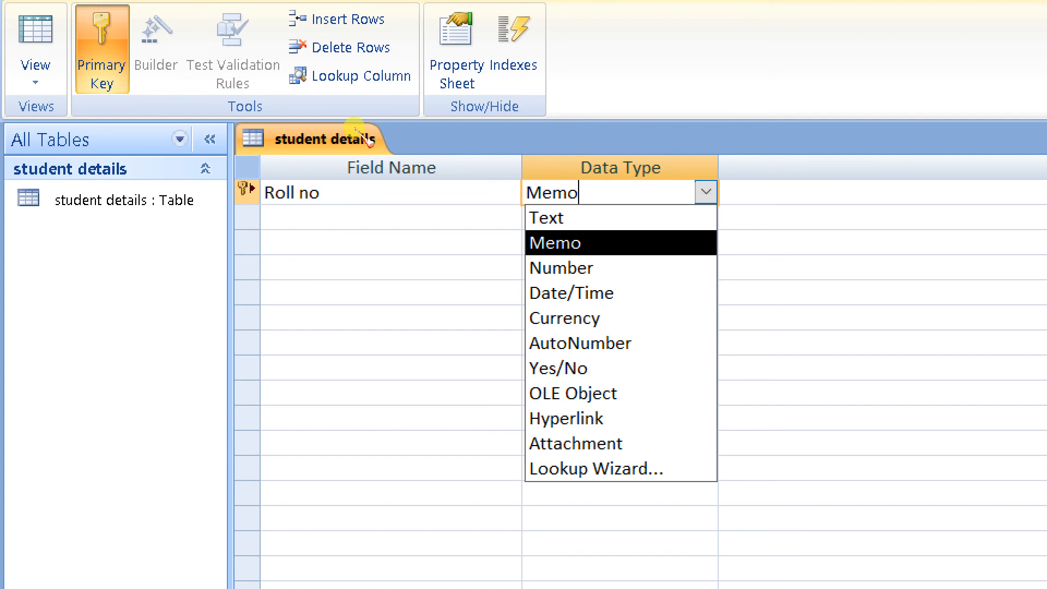
pyautogui.press('Up')
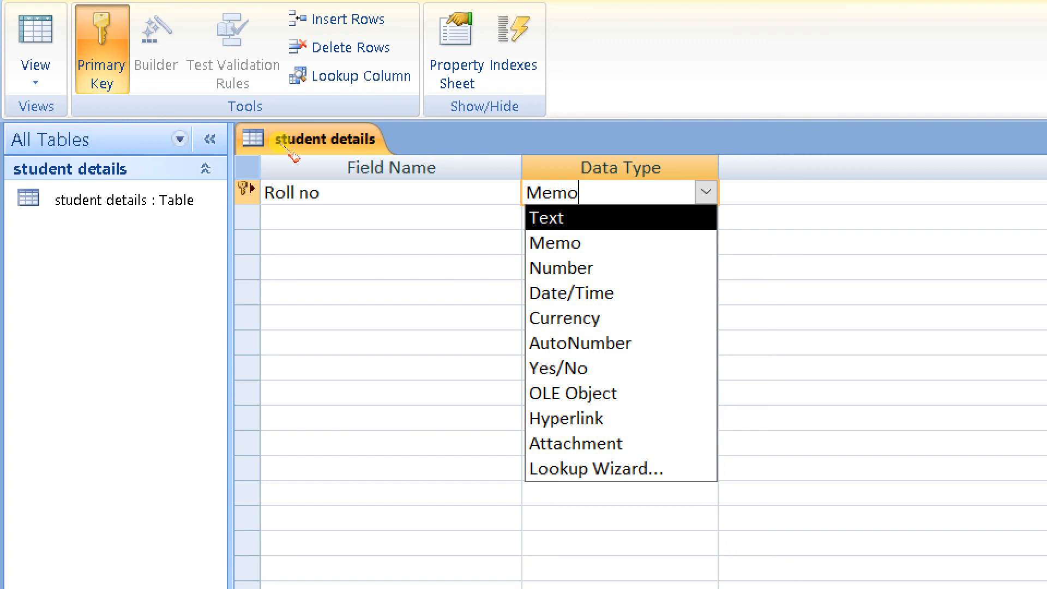
pyautogui.press('Down')
pyautogui.press('Down')
pyautogui.press('Down')
pyautogui.press('Up')
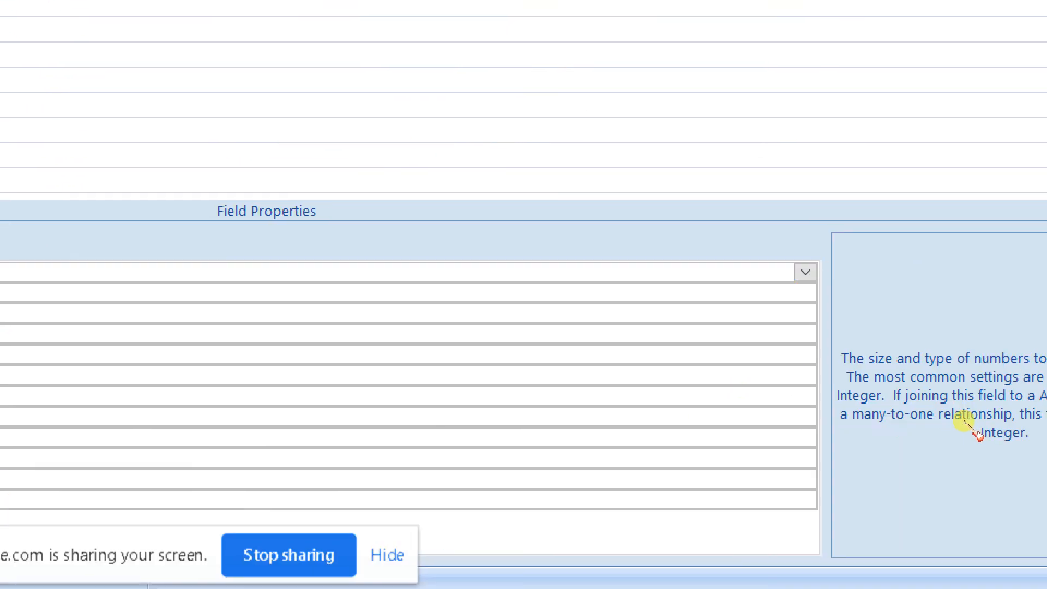
# Set the Roll no field's size to Double and its decimal places to 0.
pyautogui.click(806, 272)
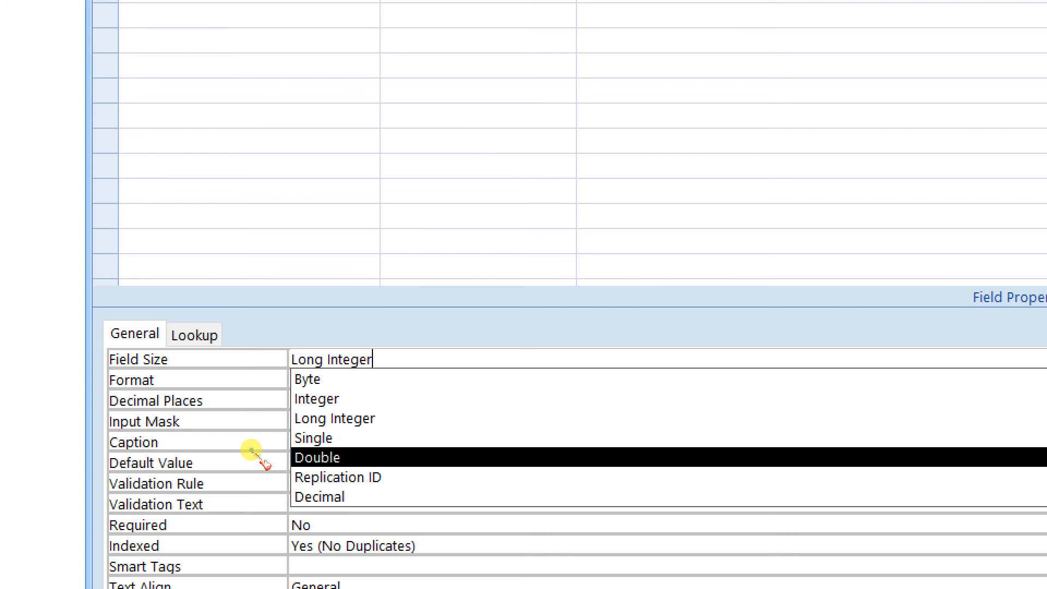
pyautogui.press('Return')
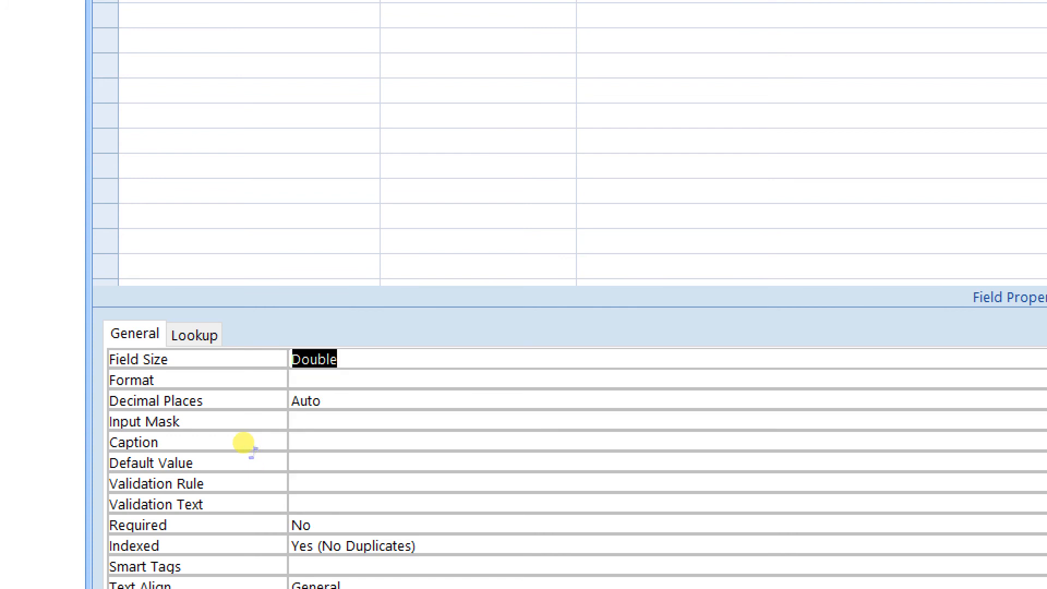
pyautogui.click(229, 408)
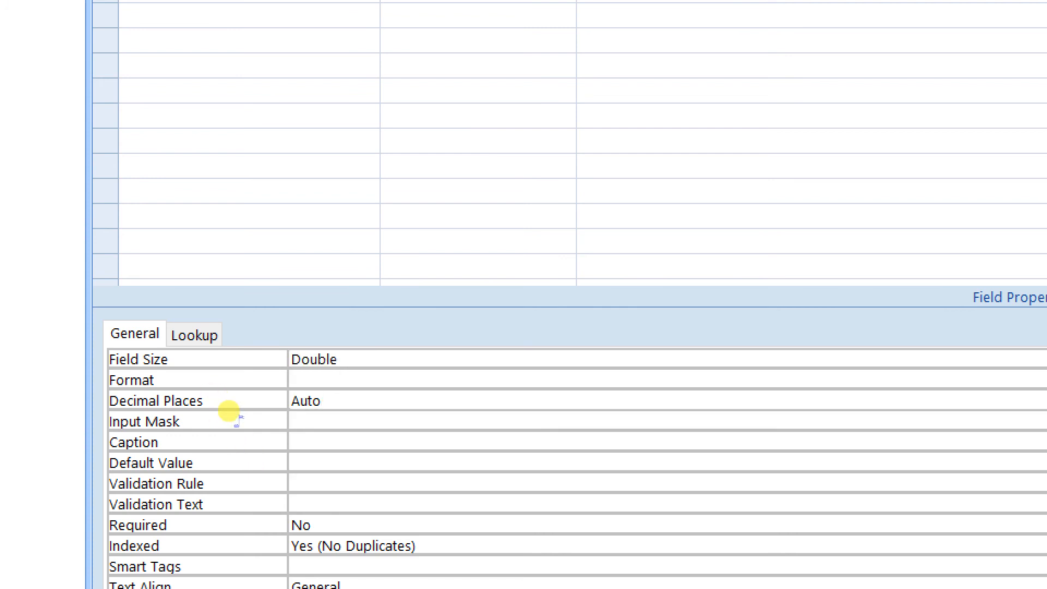
pyautogui.press('BackSpace')
pyautogui.press('BackSpace')
pyautogui.press('BackSpace')
pyautogui.press('BackSpace')
pyautogui.write('0')
pyautogui.click(221, 423)
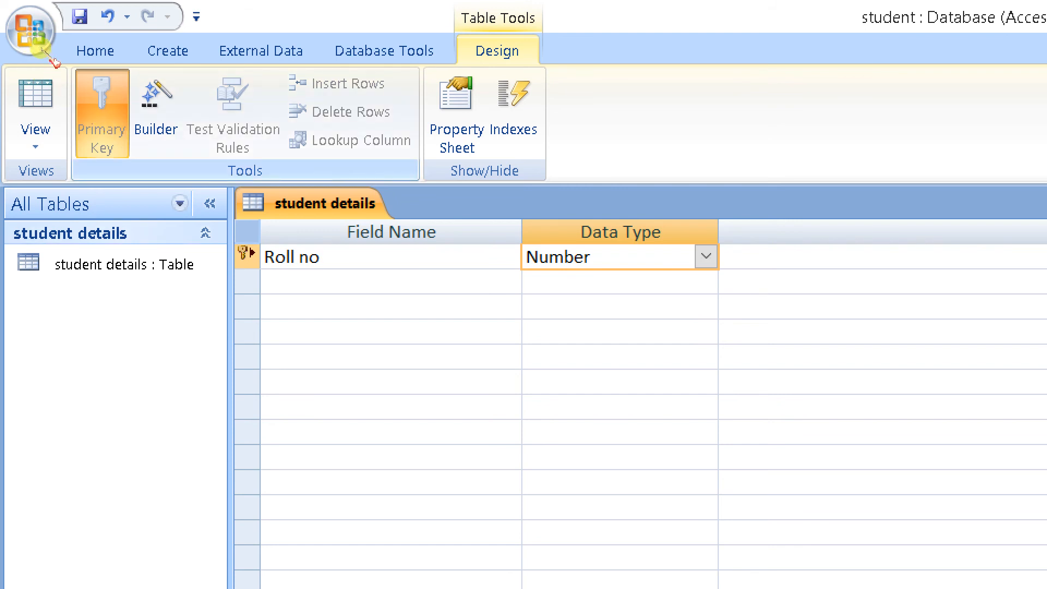
# Select the Roll no row and mark it as the table's primary key.
pyautogui.click(128, 131)
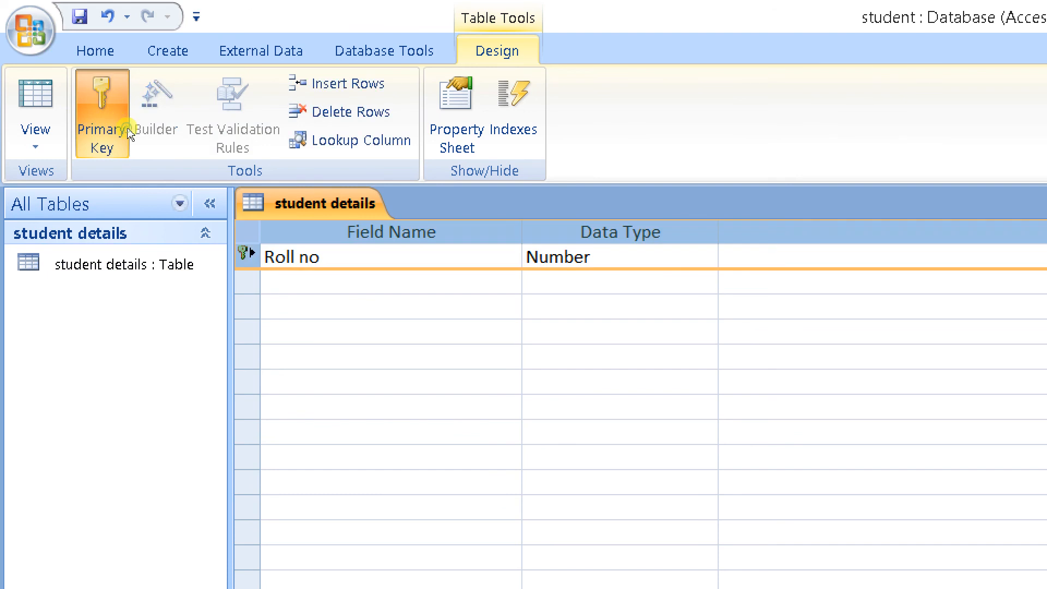
pyautogui.click(110, 116)
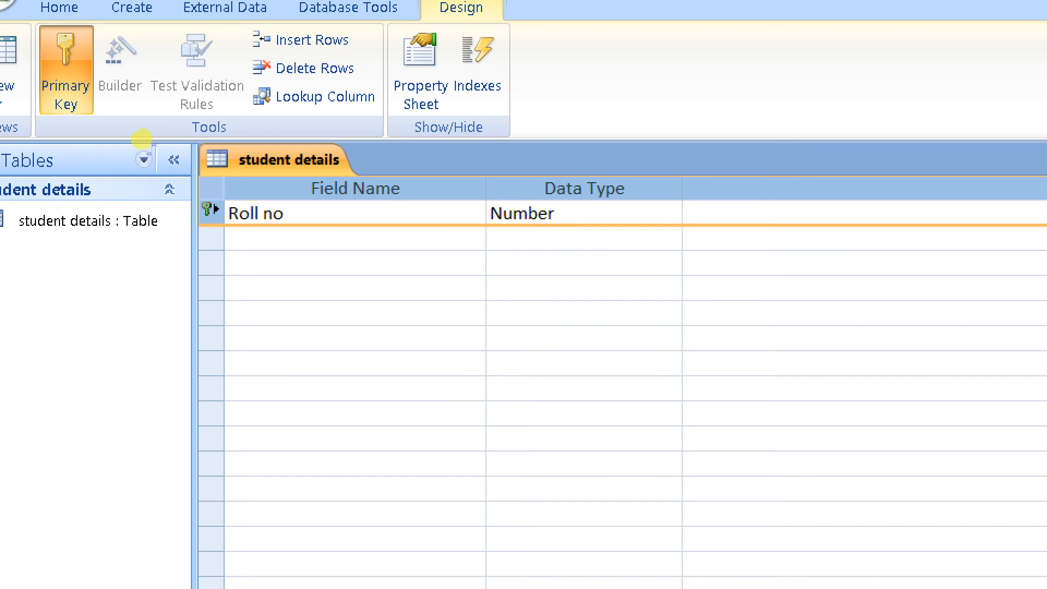
# Add a second field called Name with the Text data type, accepting the reserved word as its name.
pyautogui.press('Down')
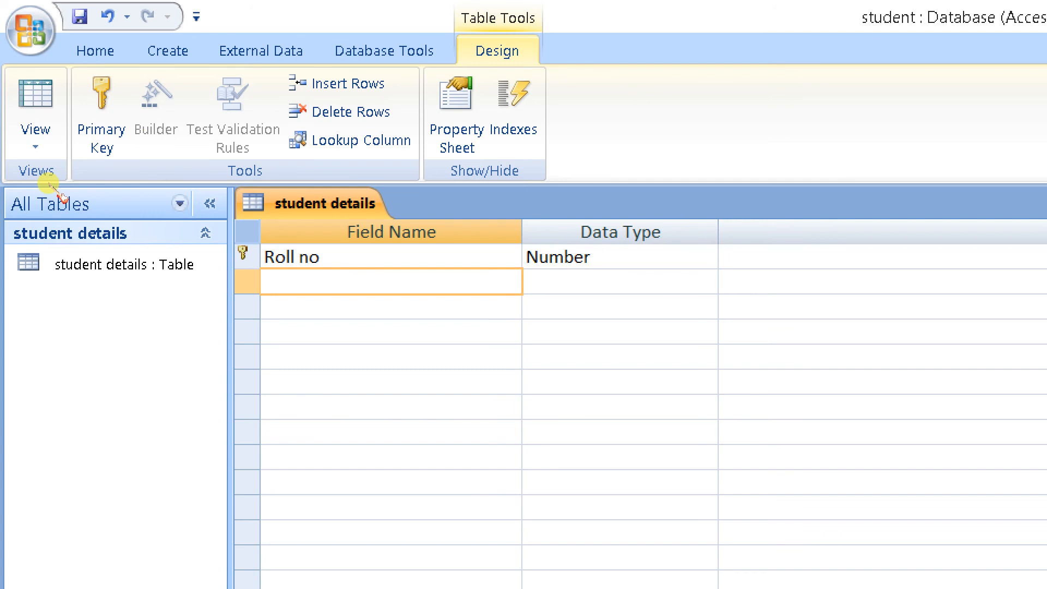
pyautogui.write('Name')
pyautogui.press('Tab')
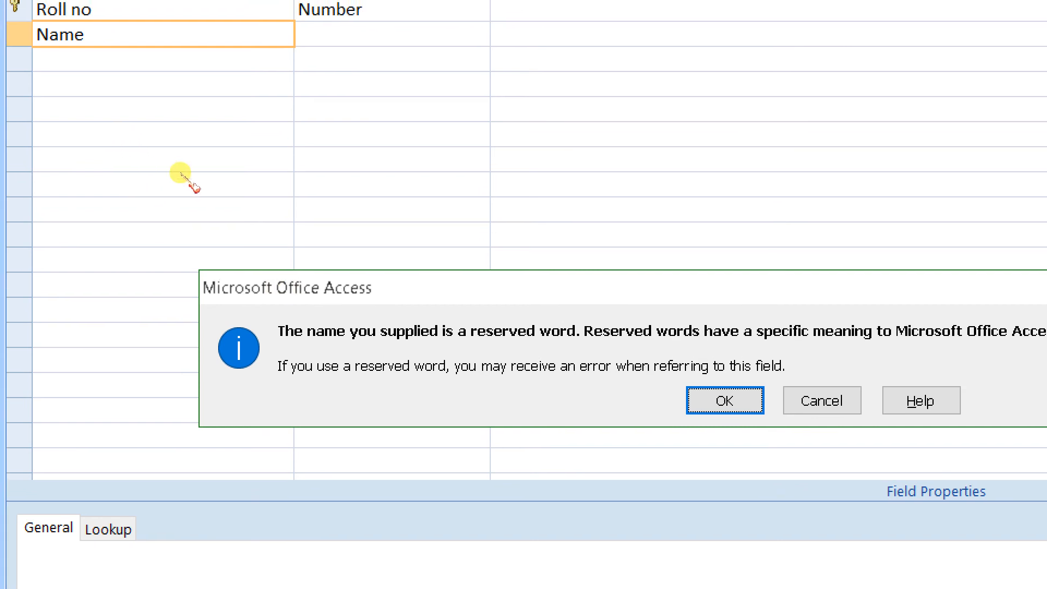
pyautogui.press('Return')
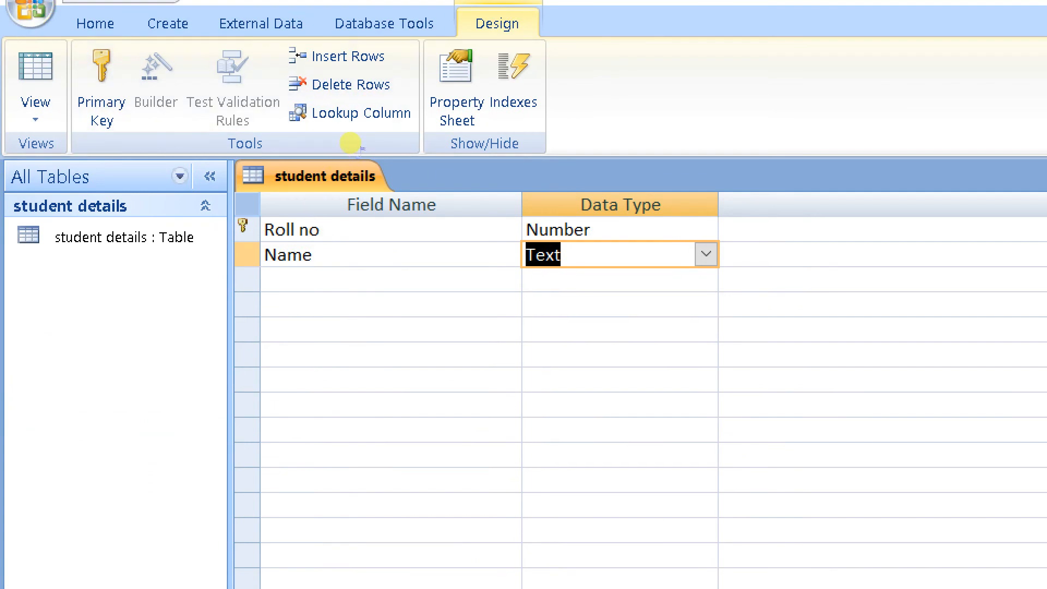
pyautogui.hotkey('alt', 'Down')
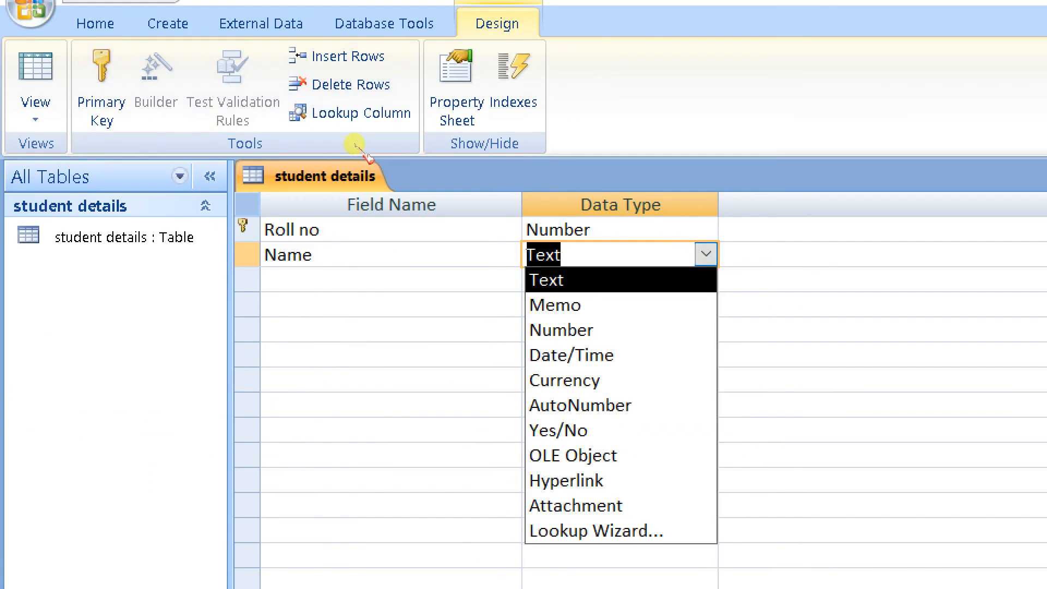
pyautogui.press('Escape')
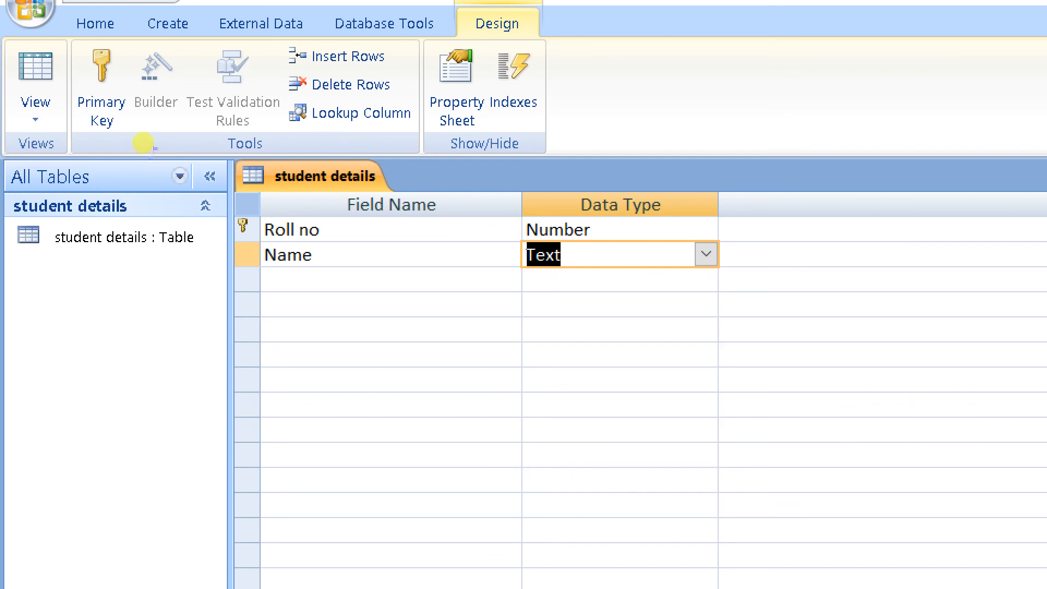
# Add a Class field with the Text data type below the Name field.
pyautogui.press('Return')
pyautogui.press('Return')
pyautogui.write('Class')
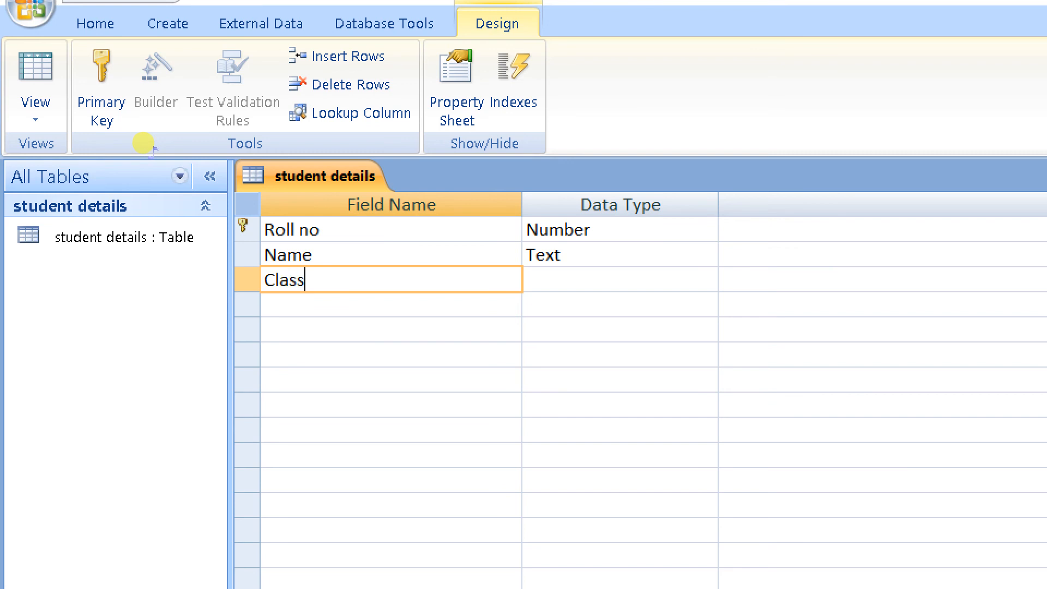
pyautogui.press('Return')
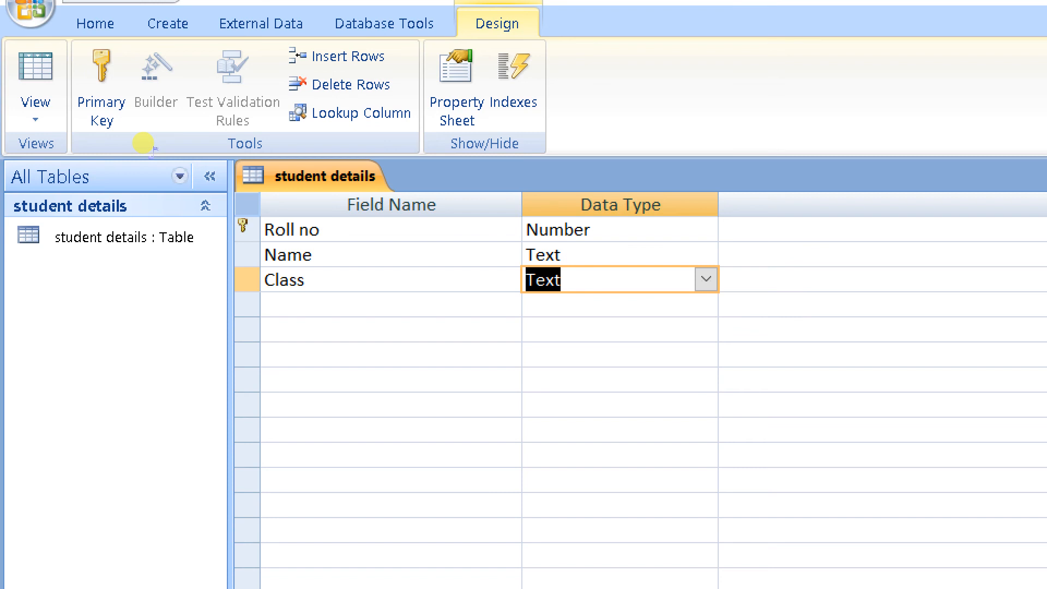
pyautogui.write('n')
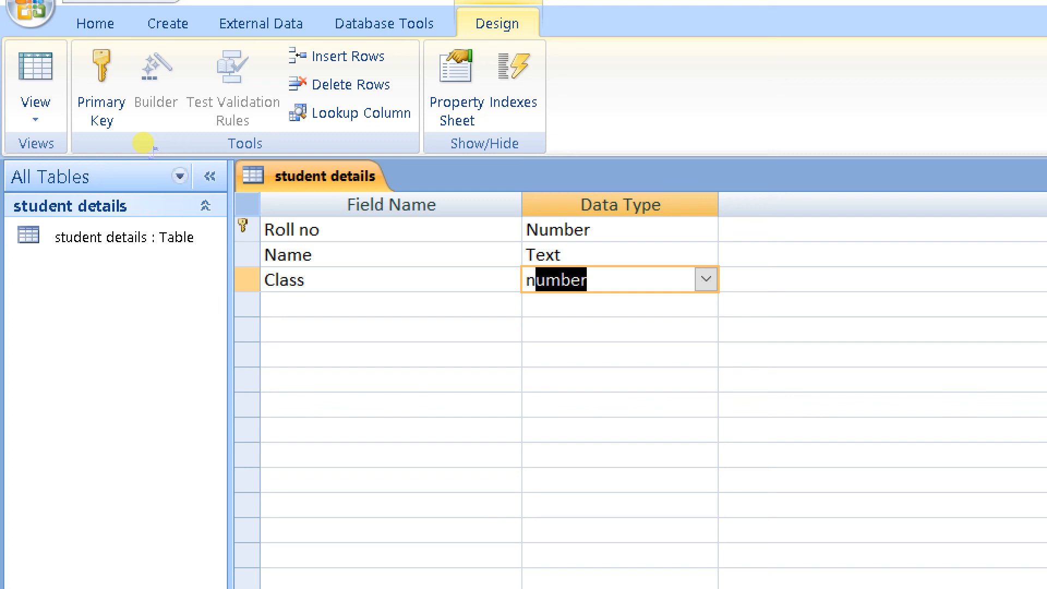
pyautogui.press('BackSpace')
pyautogui.press('BackSpace')
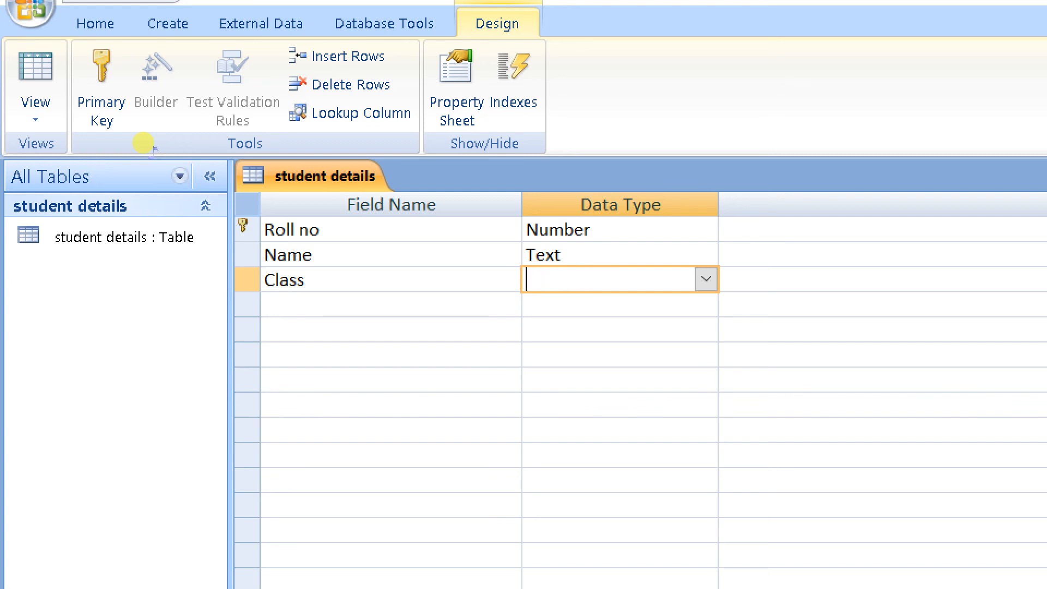
pyautogui.write('text')
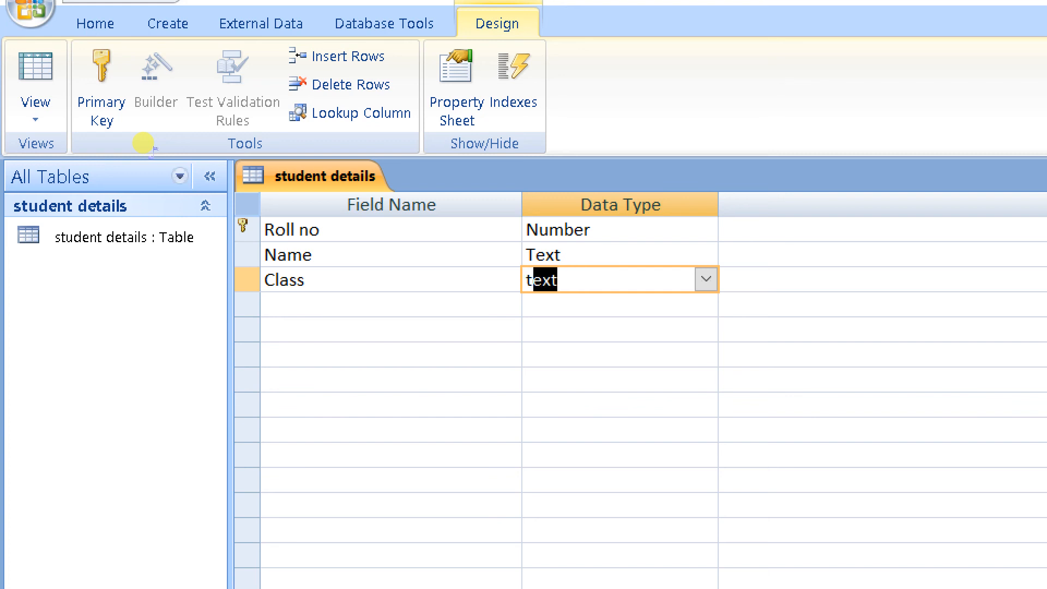
pyautogui.press('Down')
pyautogui.press('Left')
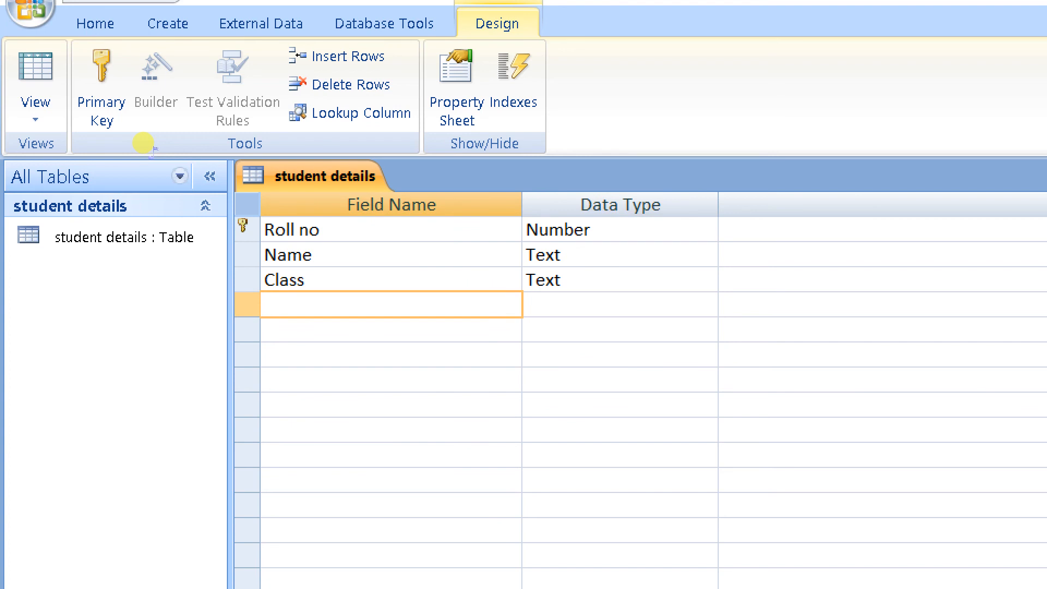
# Enter the description "roll no of a student" for the Roll no field.
pyautogui.click(861, 230)
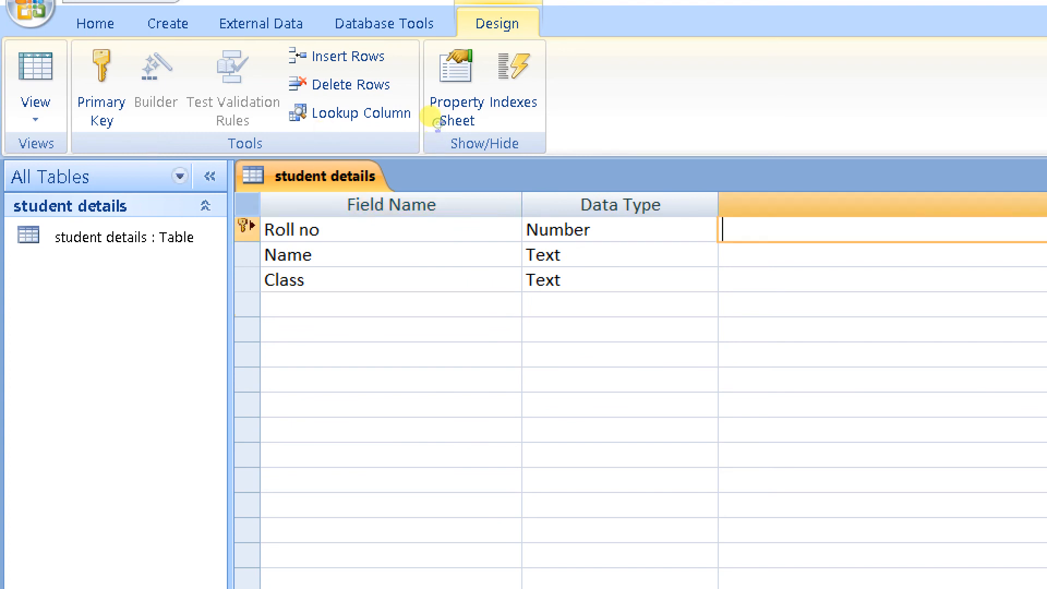
pyautogui.write('rool')
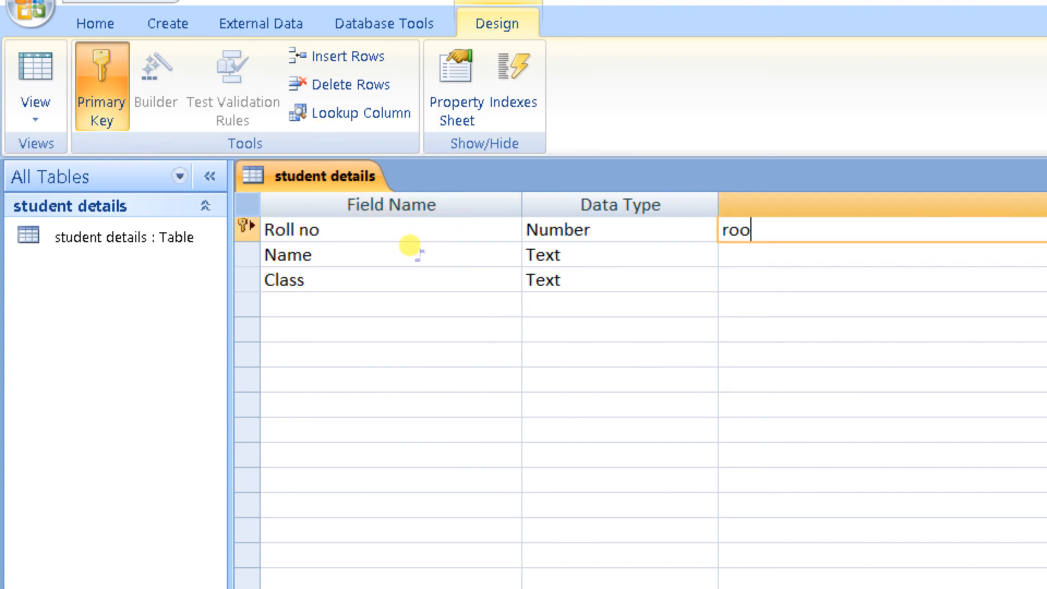
pyautogui.press('BackSpace')
pyautogui.press('BackSpace')
pyautogui.write('ll no of a student')
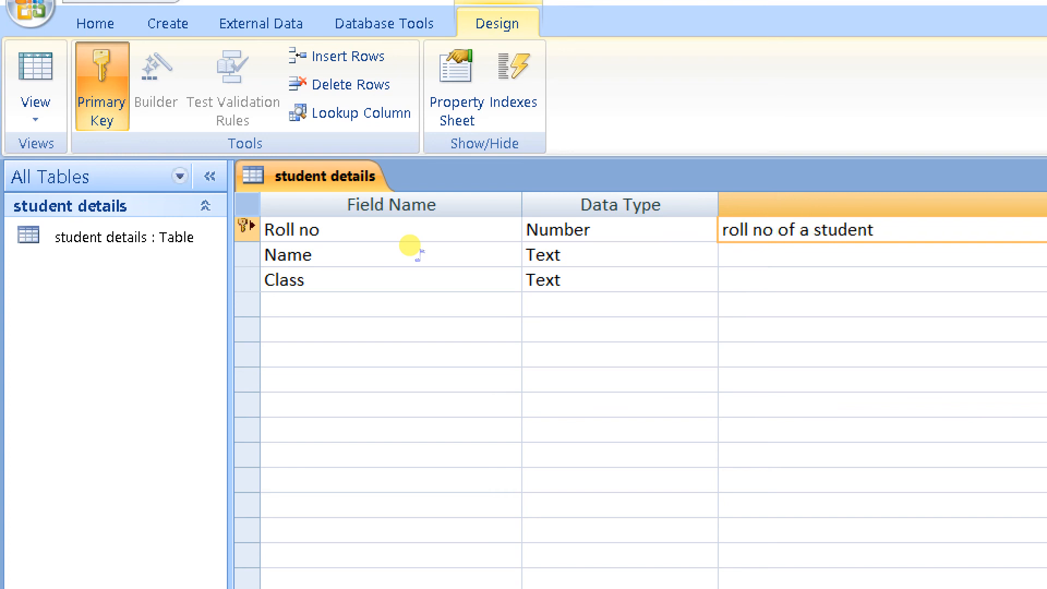
# Enter the description "name of a student" for the Name field.
pyautogui.press('Down')
pyautogui.hotkey('shift', 'Tab')
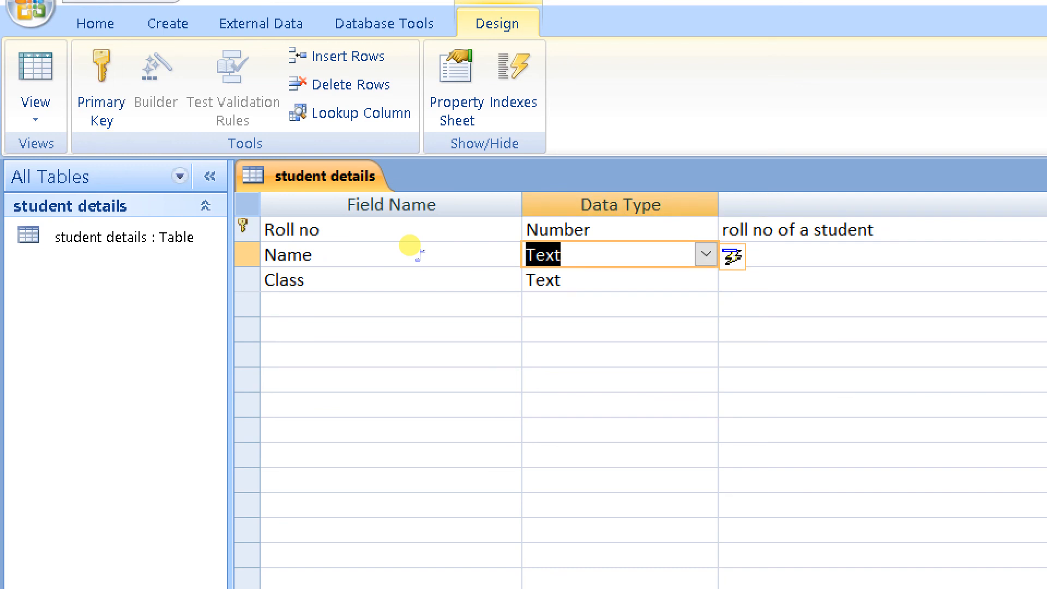
pyautogui.press('Up')
pyautogui.press('Down')
pyautogui.press('Tab')
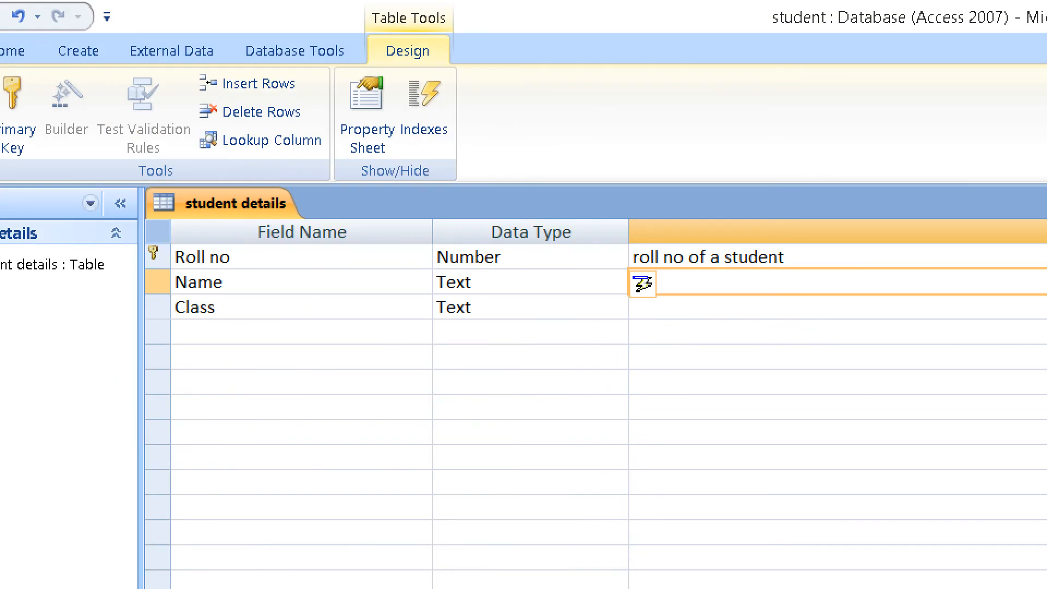
pyautogui.write('name')
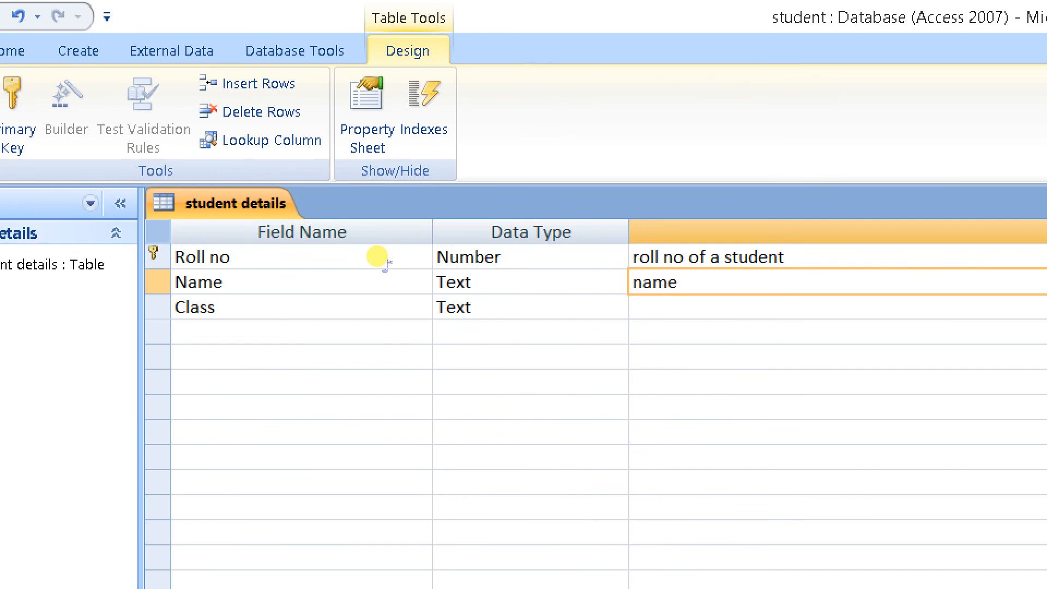
pyautogui.write(' of a student')
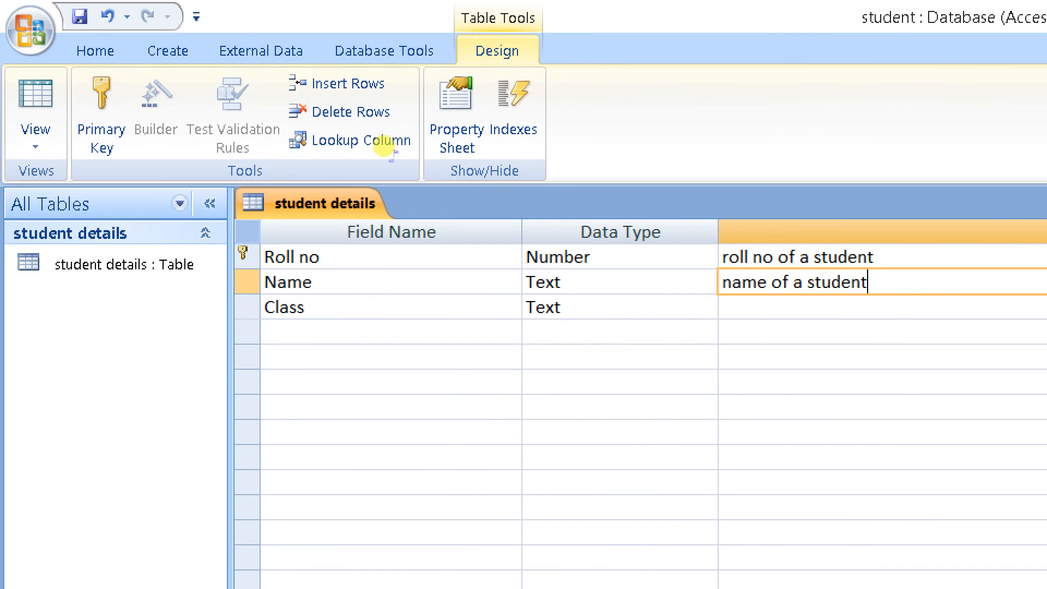
# Add a Hindi field with the Number data type below the Class field.
pyautogui.press('Down')
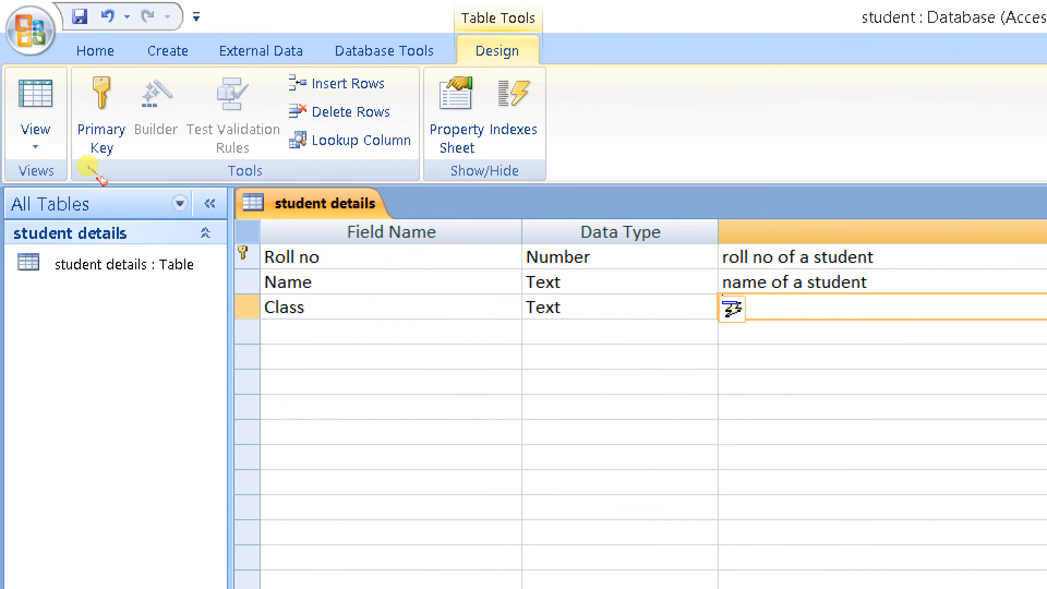
pyautogui.press('Tab')
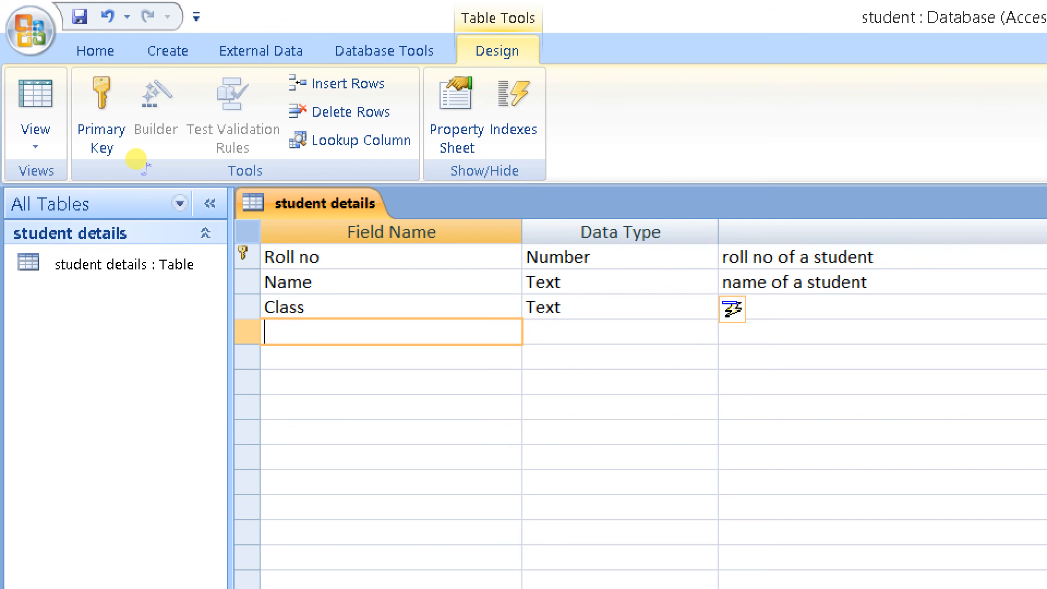
pyautogui.write('H')
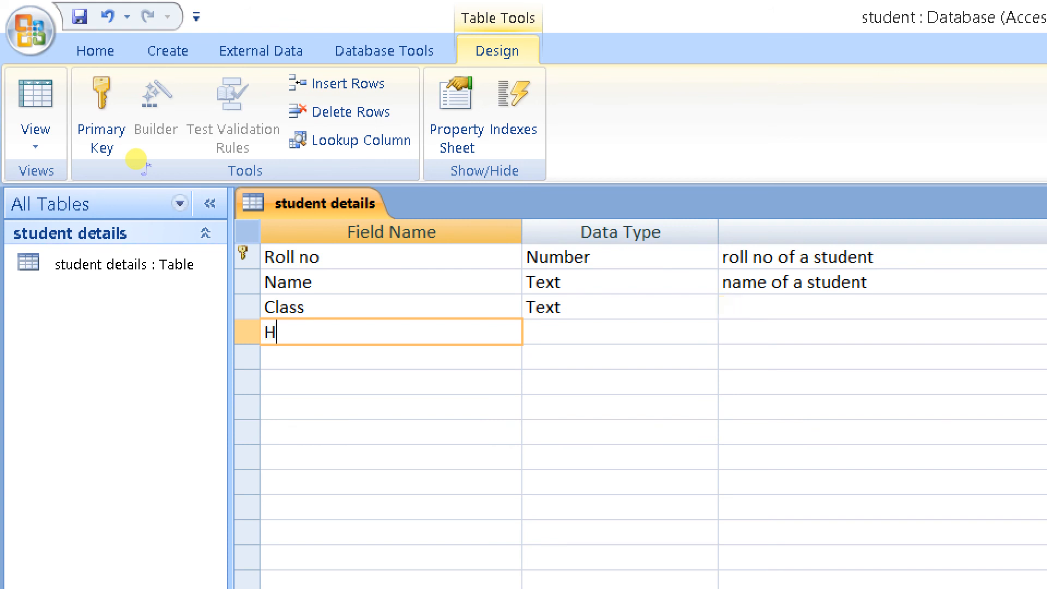
pyautogui.write('indi')
pyautogui.press('Tab')
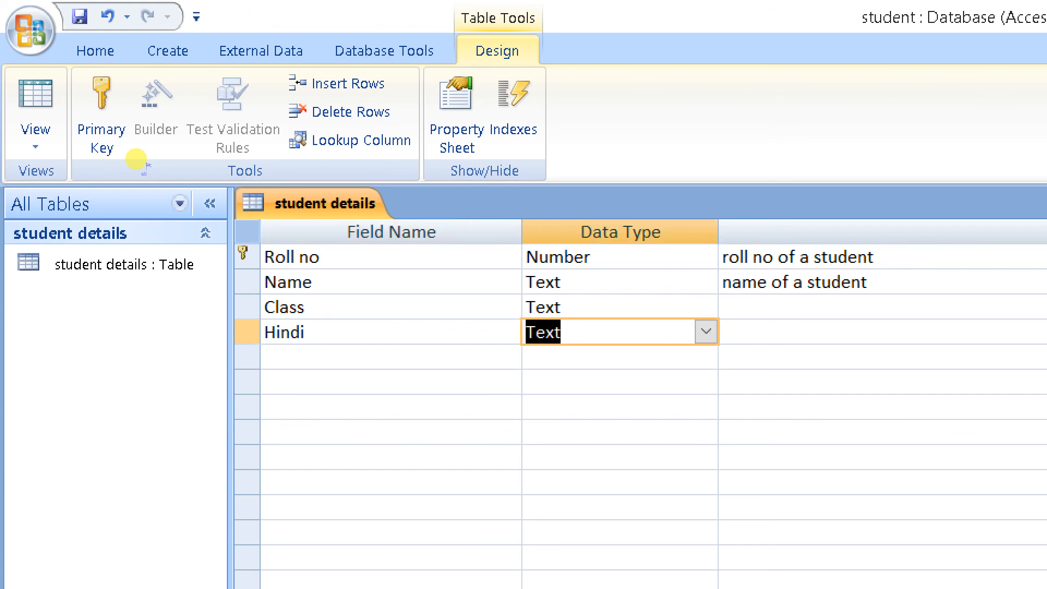
pyautogui.write('number')
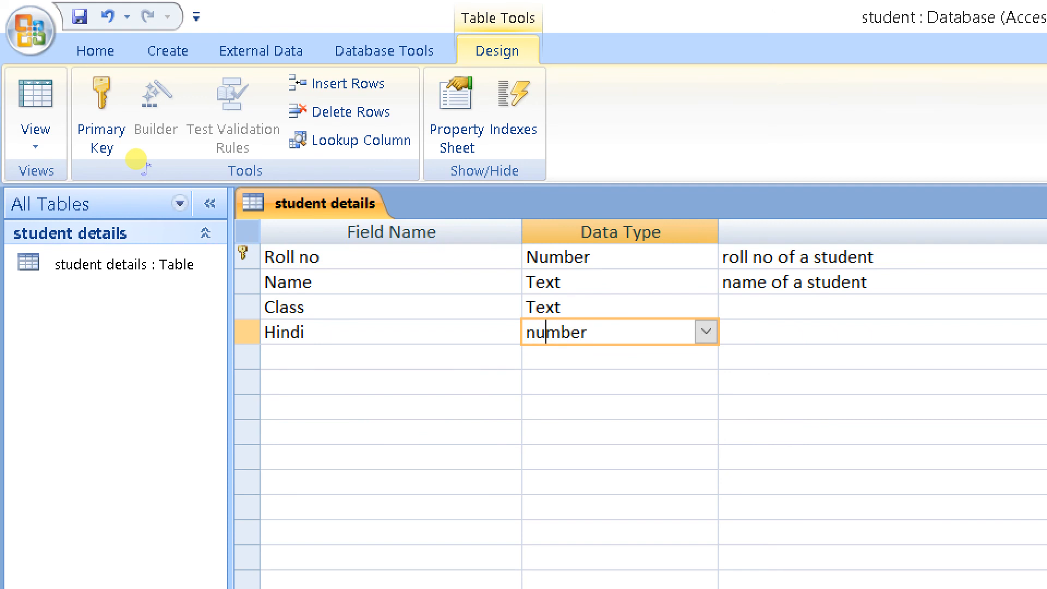
# Add an English field with the Number data type below the Hindi field.
pyautogui.press('Down')
pyautogui.hotkey('shift', 'Tab')
pyautogui.write('English')
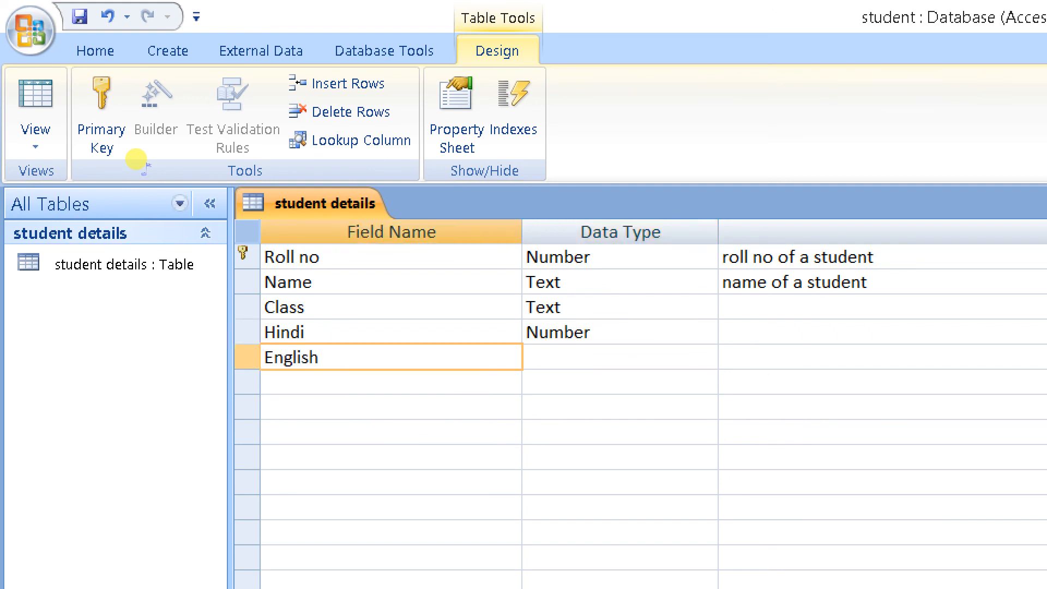
pyautogui.press('Tab')
pyautogui.write('nu')
pyautogui.press('Down')
pyautogui.hotkey('shift', 'Tab')
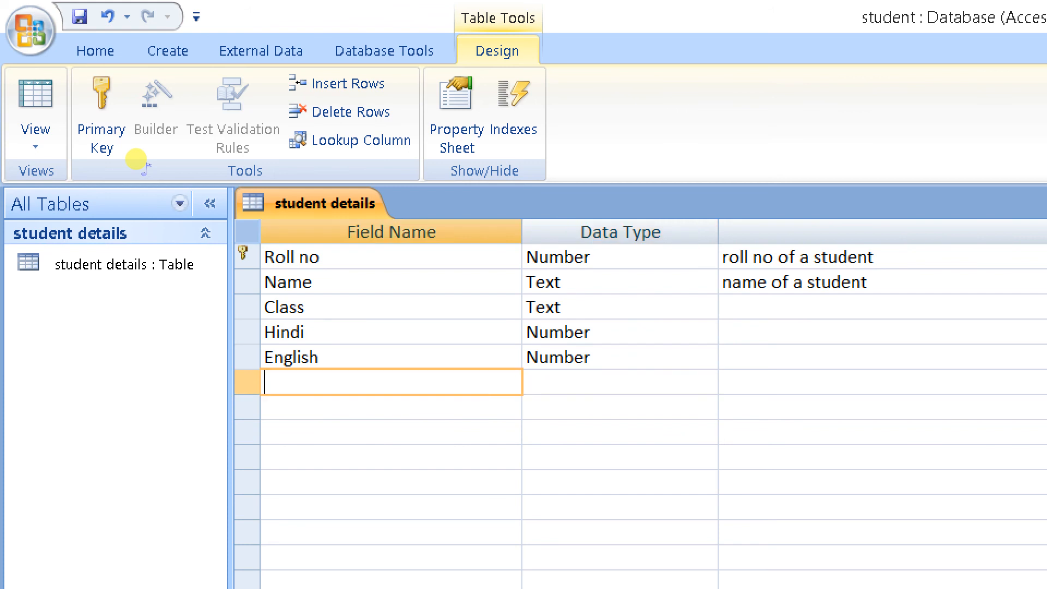
# Add a Maths field with the Number data type below the English field.
pyautogui.write('Mah')
pyautogui.press('BackSpace')
pyautogui.write('ths')
pyautogui.press('Tab')
pyautogui.write('nu')
pyautogui.press('Down')
pyautogui.hotkey('shift', 'Tab')
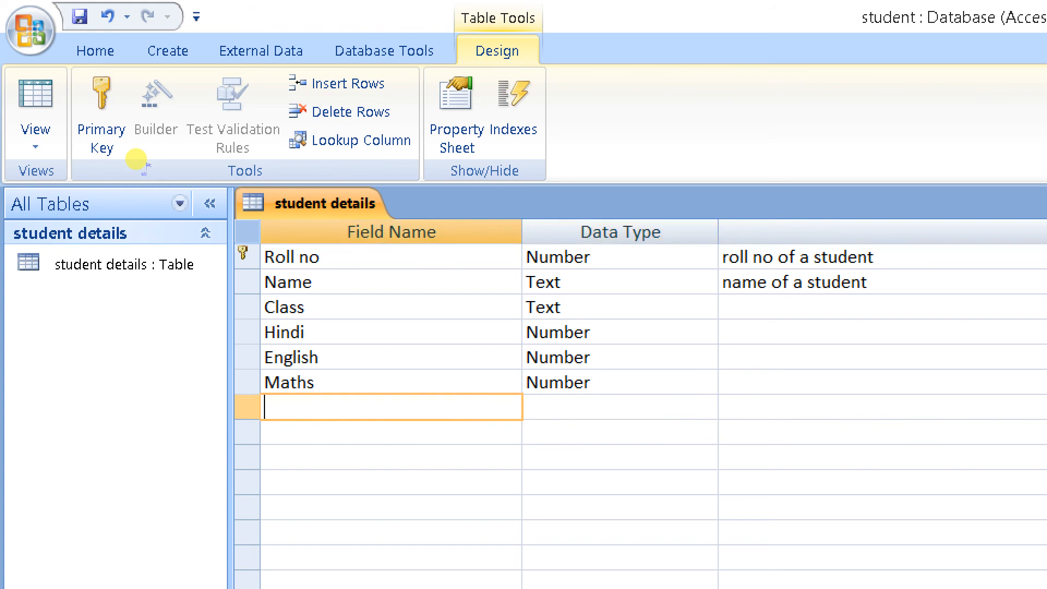
# Add an SSt field with the Number data type below the Maths field.
pyautogui.write('SSt')
pyautogui.press('Tab')
pyautogui.write('nu')
pyautogui.press('Down')
pyautogui.hotkey('shift', 'Tab')
# Add a Science field with the Number data type below the SSt field.
pyautogui.write('Science')
pyautogui.press('Tab')
pyautogui.write('n')
pyautogui.press('Down')
pyautogui.hotkey('shift', 'Tab')
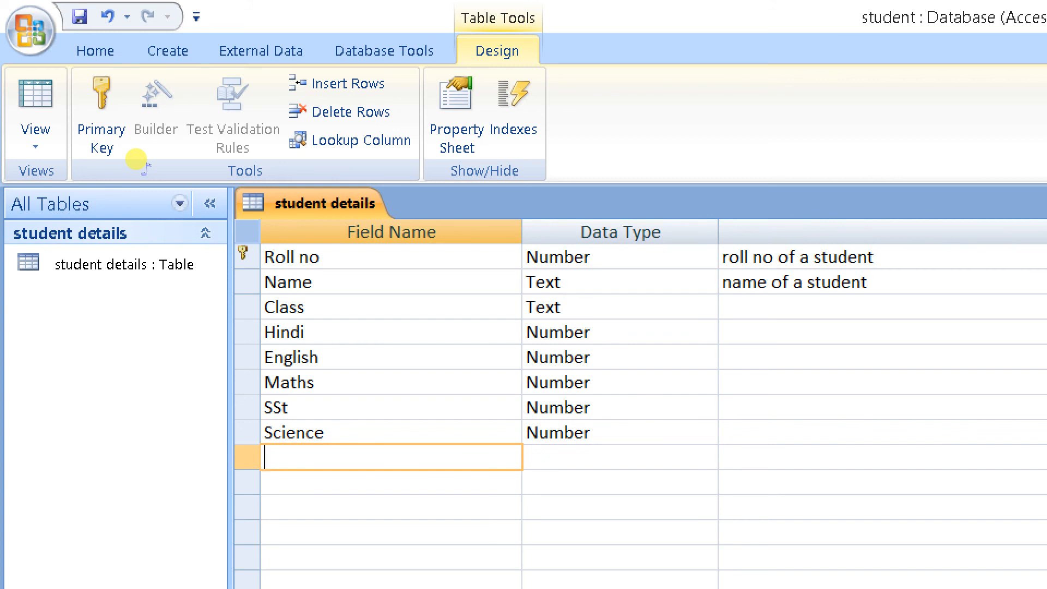
# Add an Obtained Marks field with the Number data type below the Science field.
pyautogui.write('Obtained Marks')
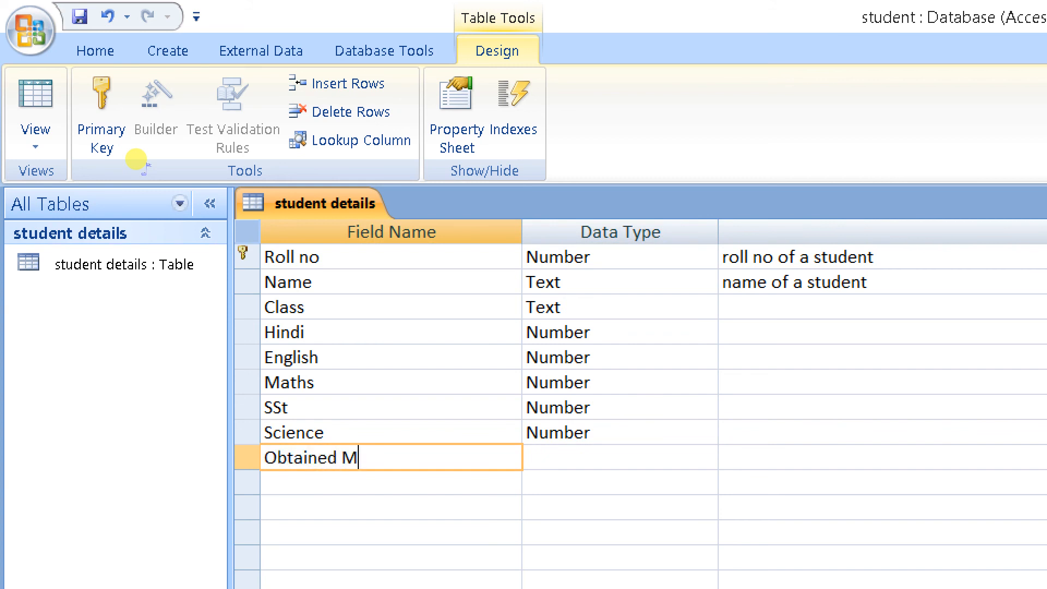
pyautogui.press('Return')
pyautogui.write('n')
pyautogui.press('Return')
pyautogui.press('Return')
# Add a Total Marks field with the Number data type below the Obtained Marks field.
pyautogui.write('Totla')
pyautogui.press('BackSpace')
pyautogui.press('BackSpace')
pyautogui.press('BackSpace')
pyautogui.write('al Makrs')
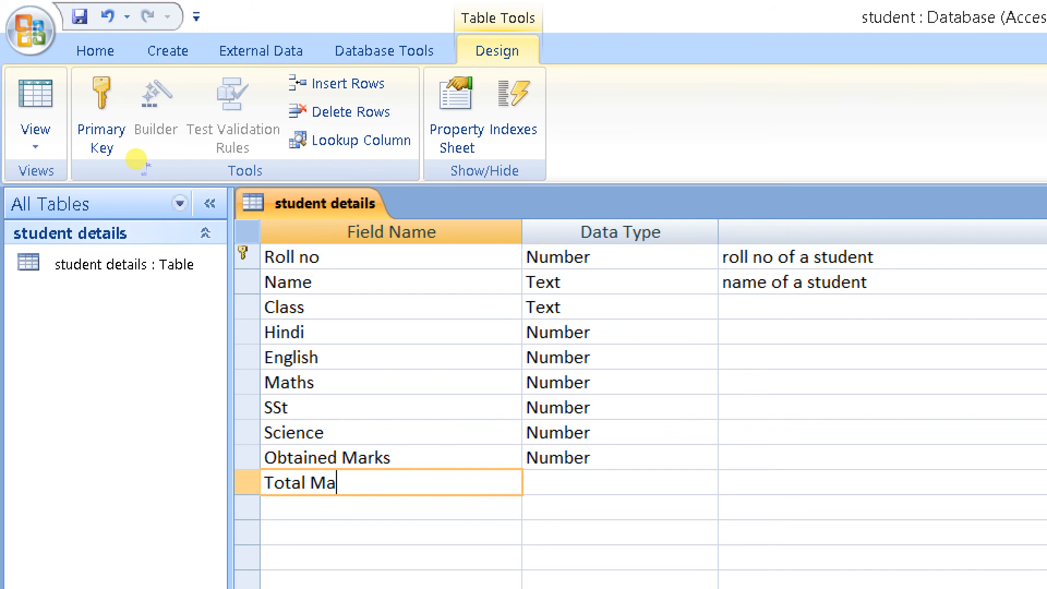
pyautogui.press('BackSpace')
pyautogui.press('BackSpace')
pyautogui.press('BackSpace')
pyautogui.write('rks')
pyautogui.press('Tab')
pyautogui.write('n')
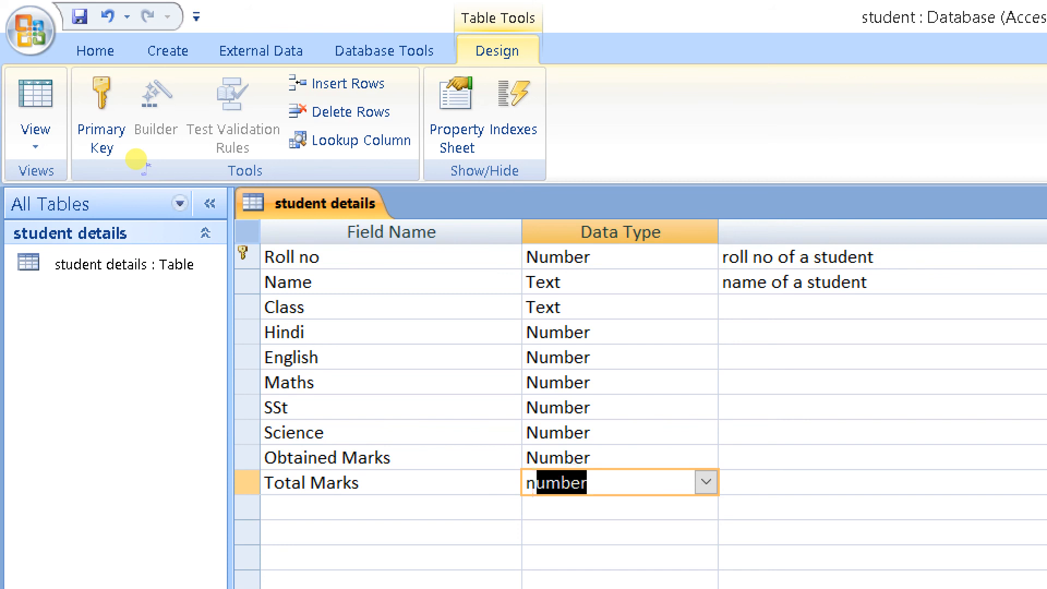
pyautogui.press('Tab')
pyautogui.press('Tab')
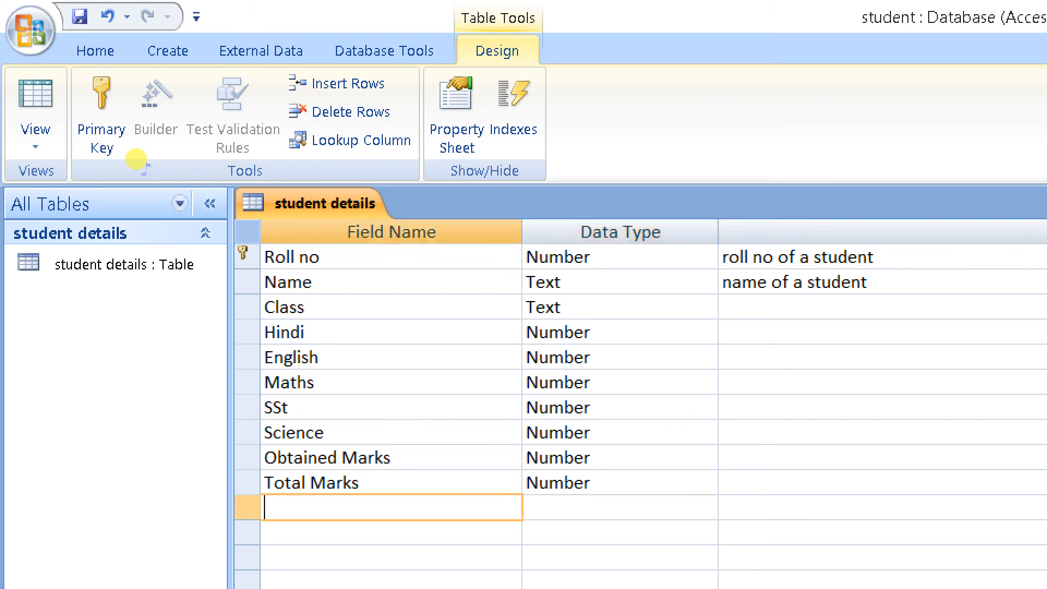
# Add a Percentage field with the Number data type below the Total Marks field.
pyautogui.write('Percentage')
pyautogui.press('Tab')
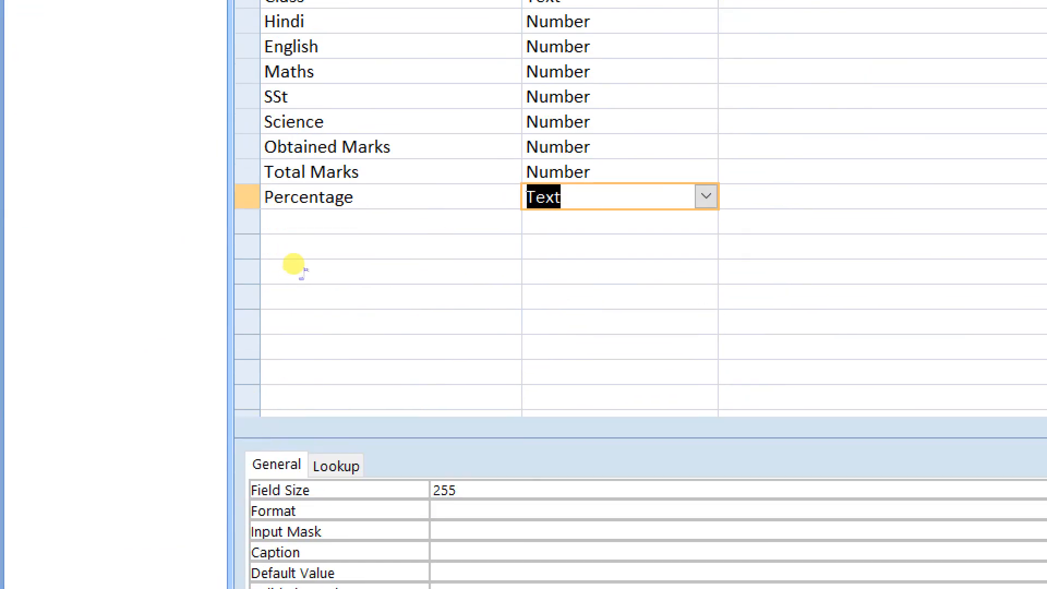
pyautogui.write('number')
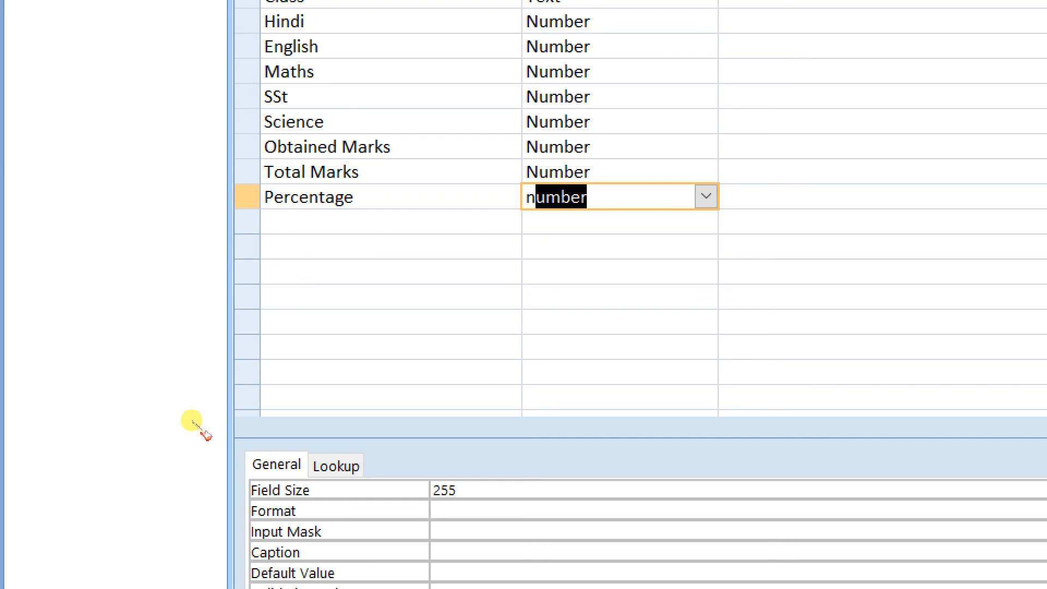
# Set the Field Size property of the Percentage field to Double.
pyautogui.press('F6')
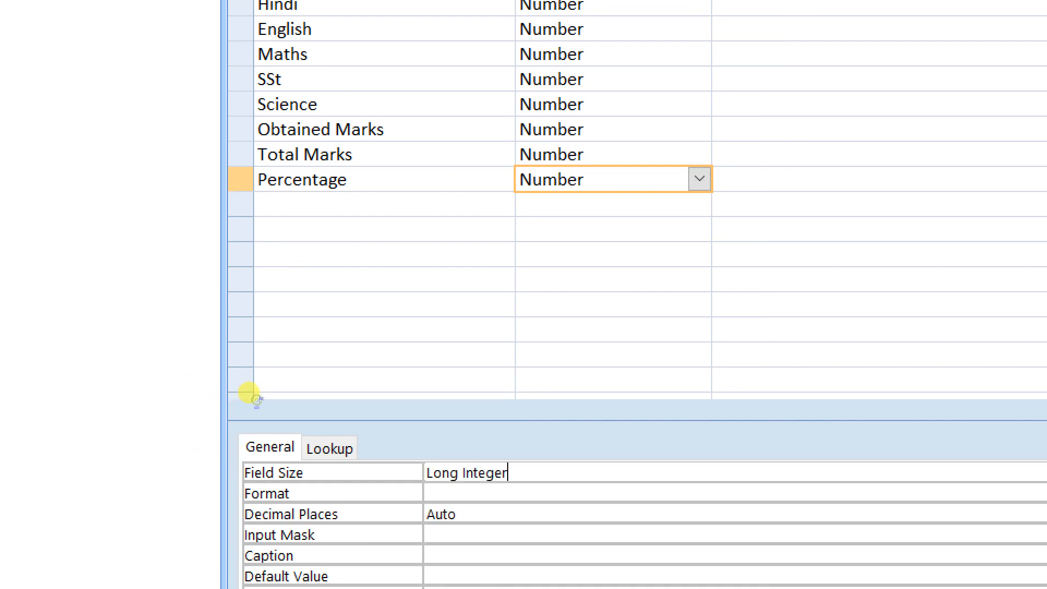
pyautogui.press('BackSpace')
pyautogui.press('BackSpace')
pyautogui.press('BackSpace')
pyautogui.press('BackSpace')
pyautogui.press('BackSpace')
pyautogui.press('BackSpace')
pyautogui.press('BackSpace')
pyautogui.press('BackSpace')
pyautogui.press('BackSpace')
pyautogui.press('BackSpace')
pyautogui.press('BackSpace')
pyautogui.press('BackSpace')
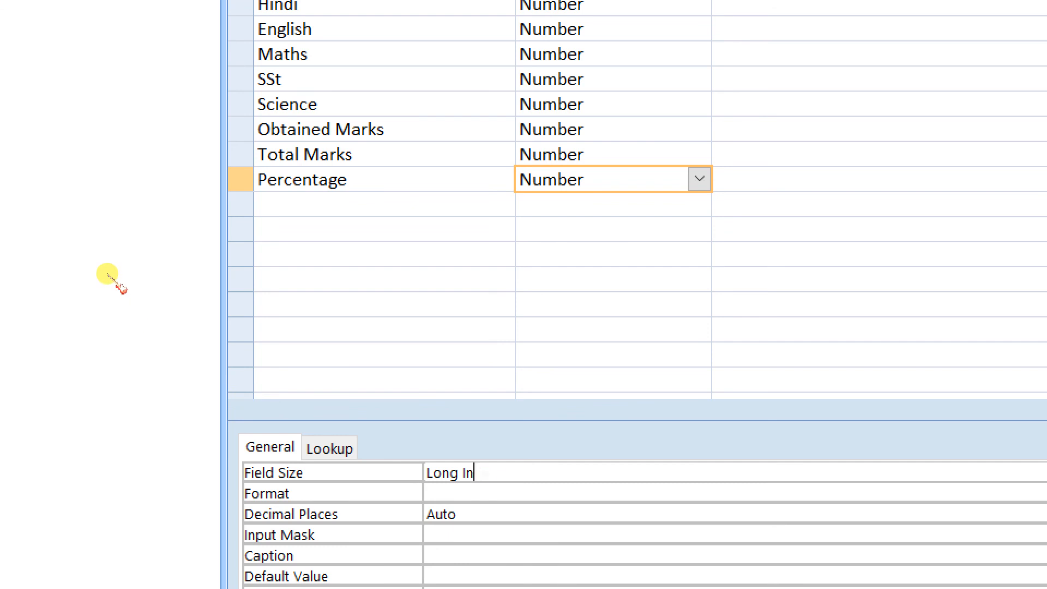
pyautogui.write('double')
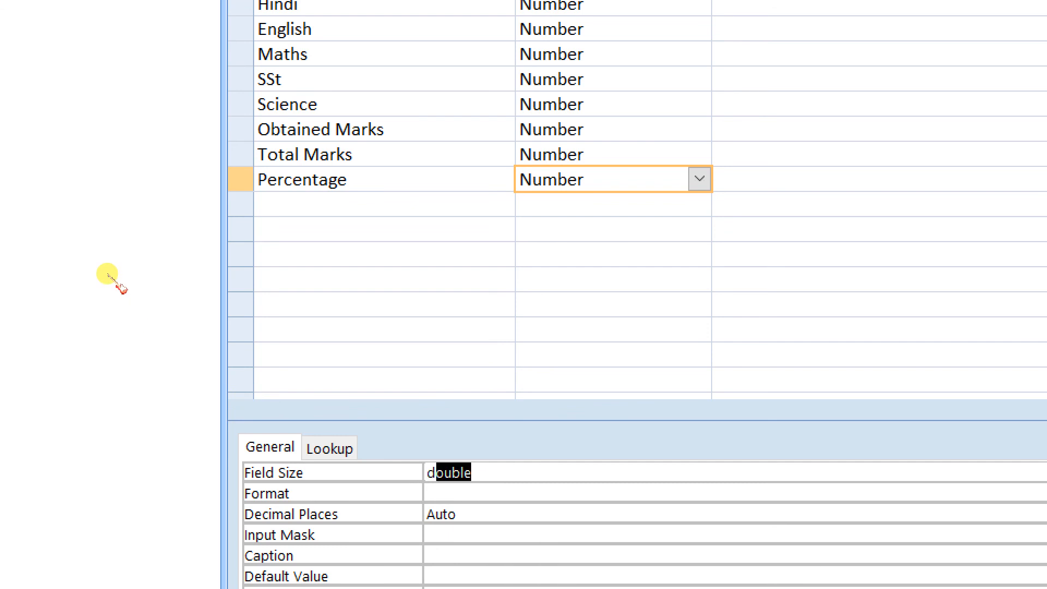
pyautogui.press('Return')
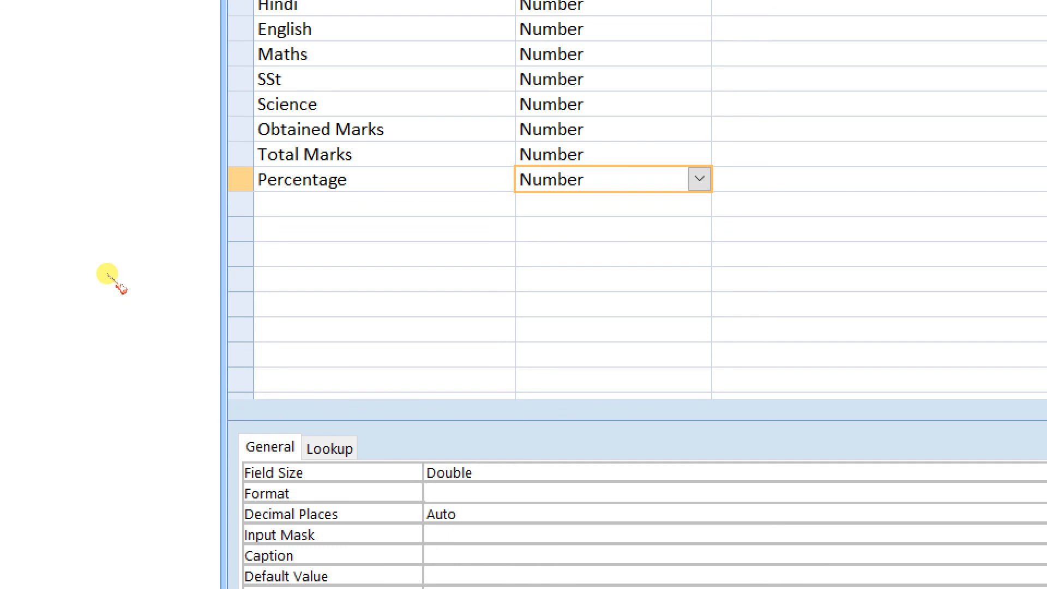
# Set the Decimal Places property of the Percentage field to 2.
pyautogui.press('Return')
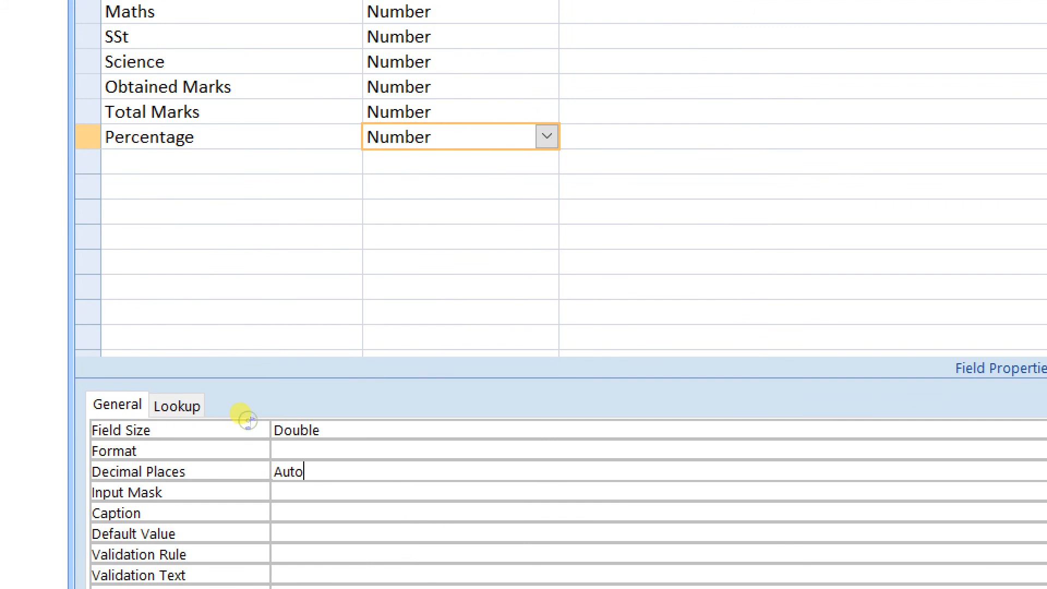
pyautogui.press('BackSpace')
pyautogui.press('BackSpace')
pyautogui.press('BackSpace')
pyautogui.press('BackSpace')
pyautogui.write('2')
# Add Division and Result fields below the Percentage field, both with the Text data type.
pyautogui.click(133, 192)
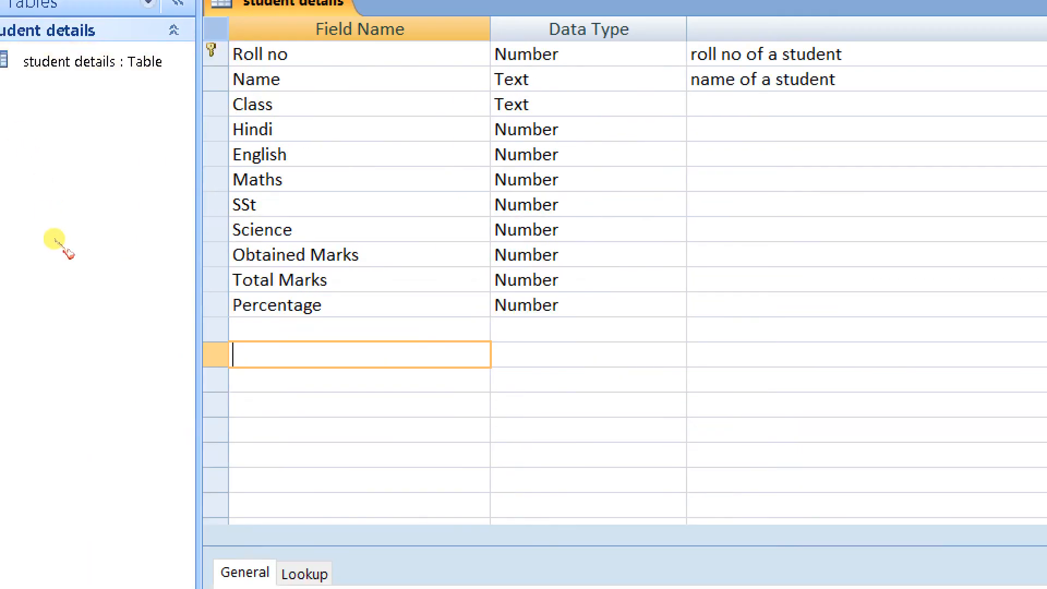
pyautogui.press('Up')
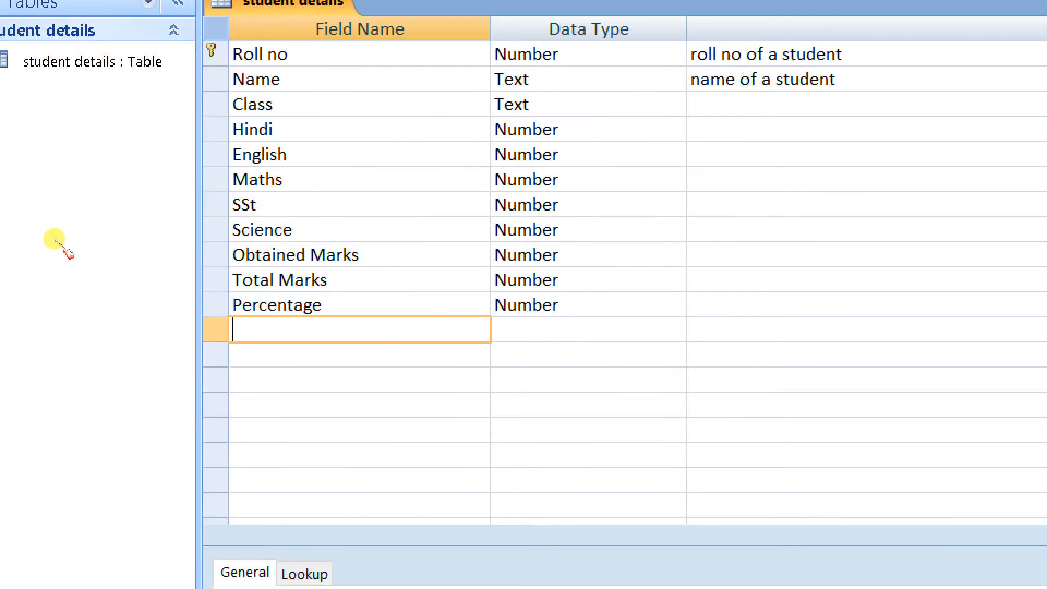
pyautogui.write('Division')
pyautogui.press('Tab')
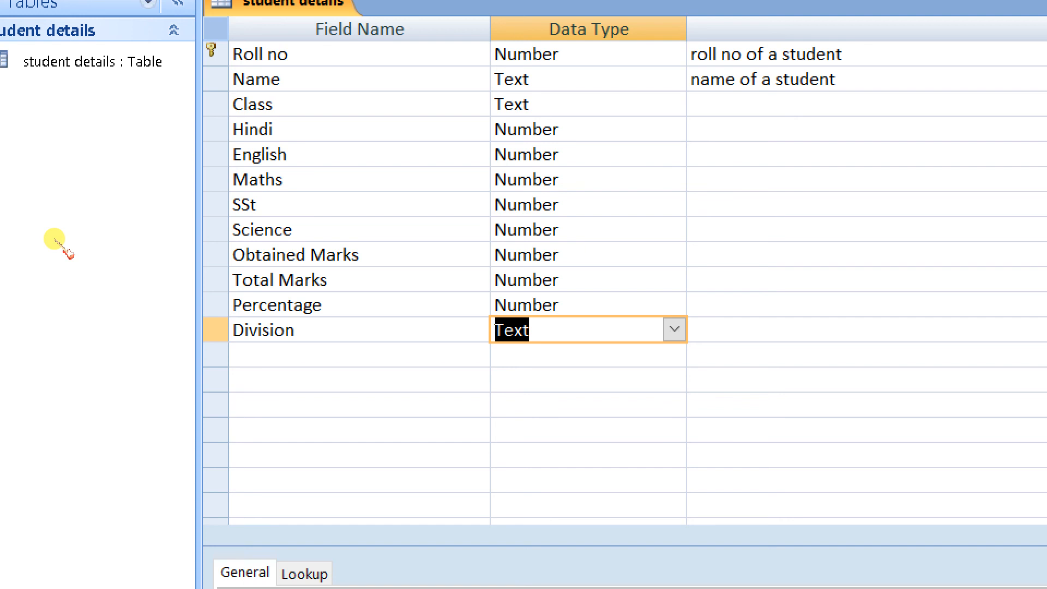
pyautogui.press('Down')
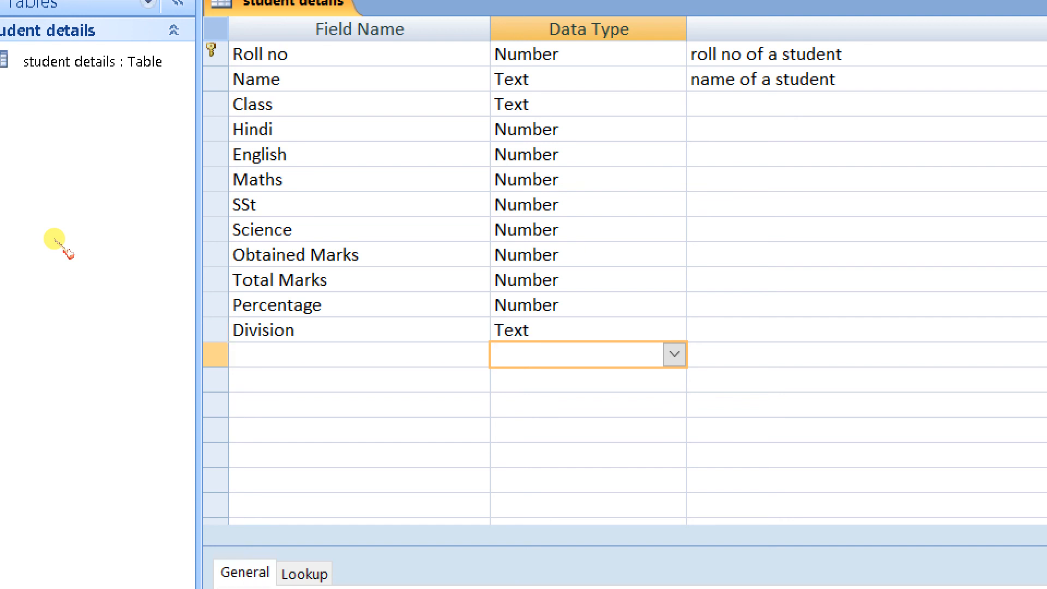
pyautogui.hotkey('shift', 'Tab')
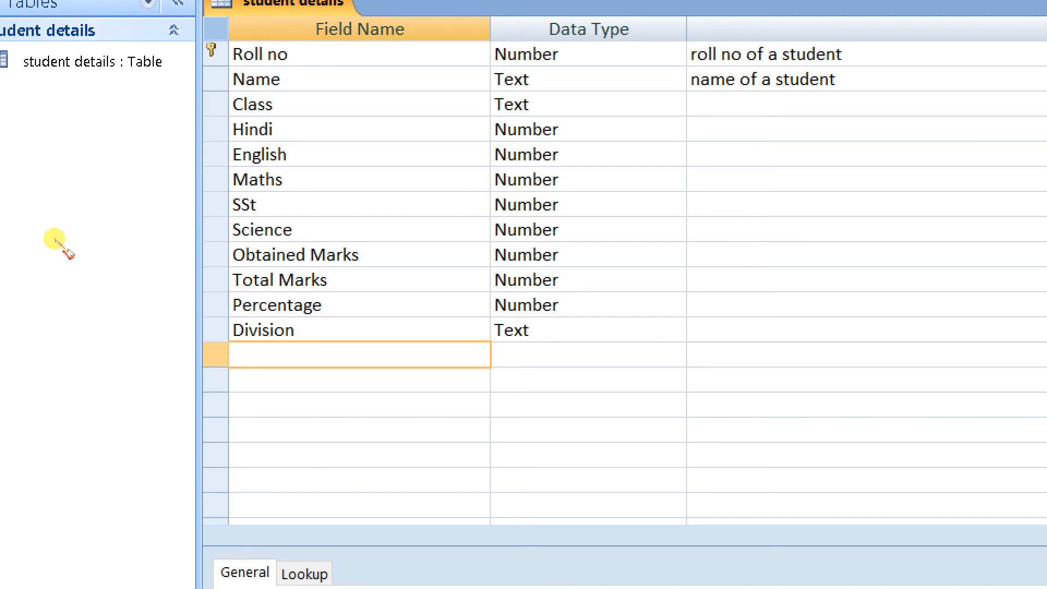
pyautogui.write('Result')
pyautogui.press('Tab')
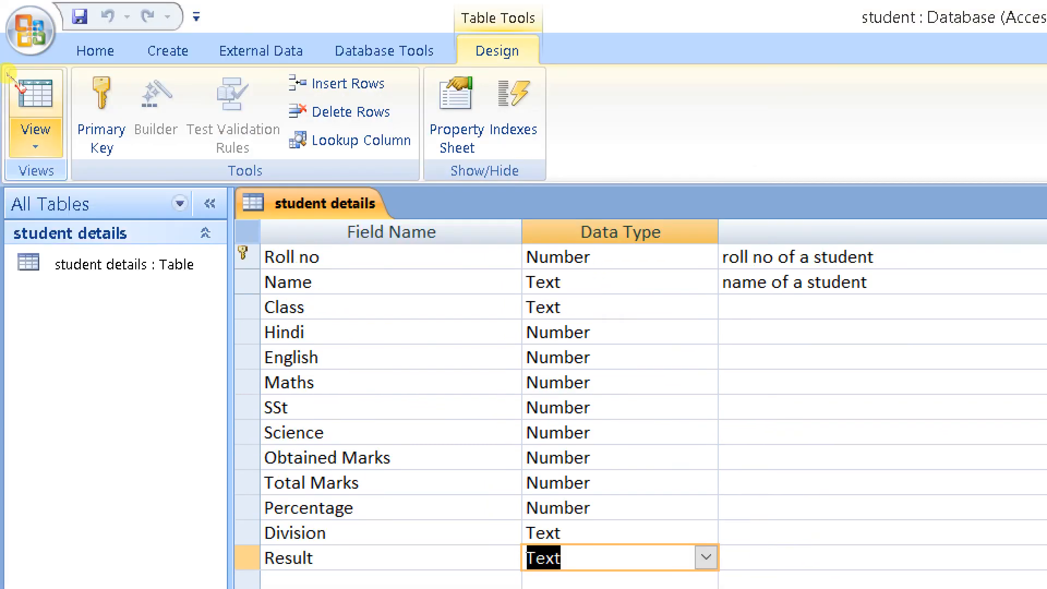
# Switch the table to Datasheet View and enter 101 as the Roll no of the first record.
pyautogui.click(35, 137)
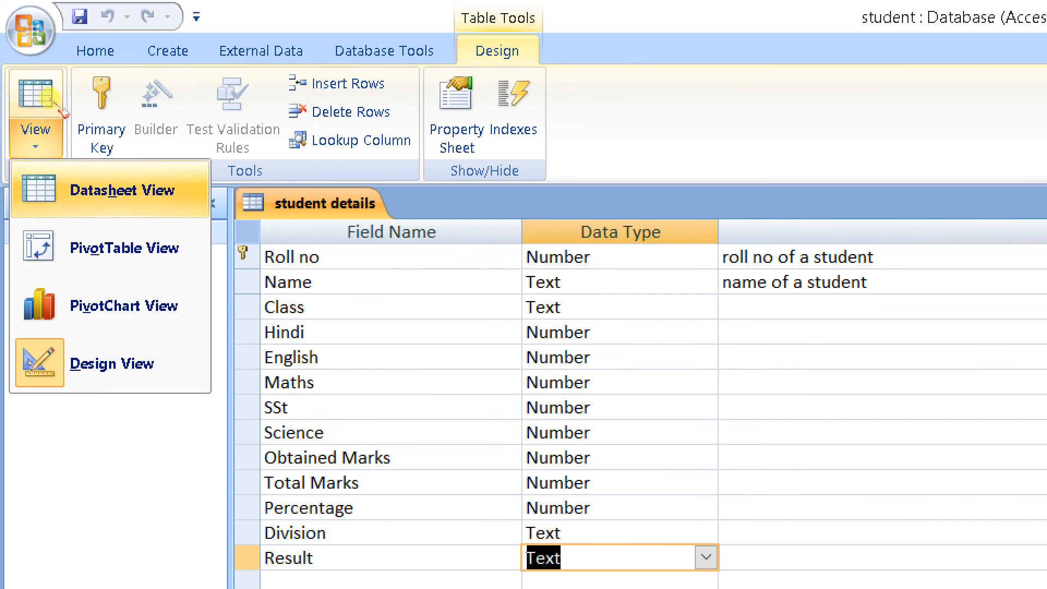
pyautogui.click(117, 190)
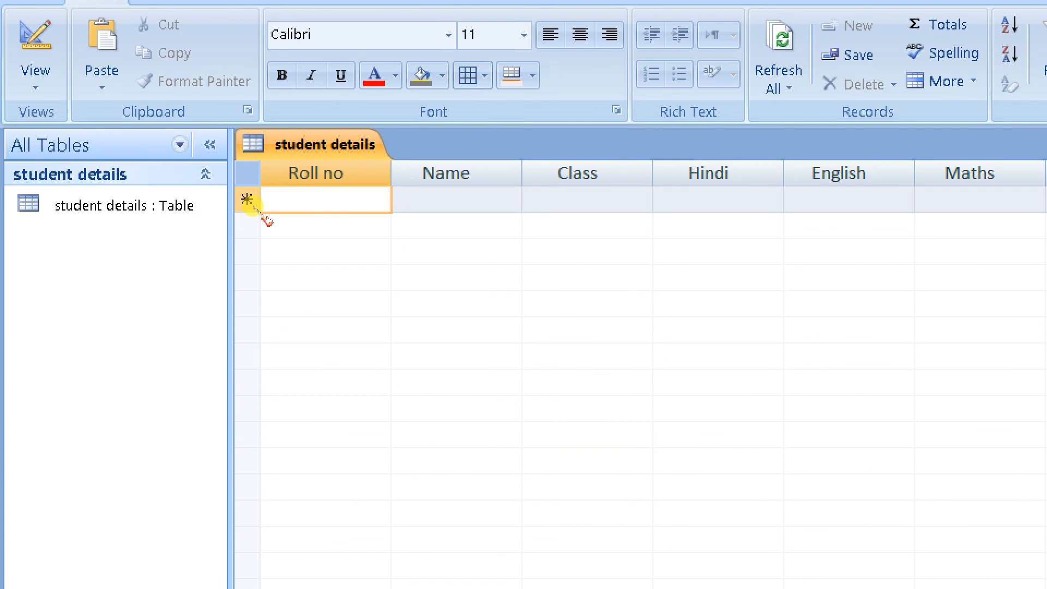
pyautogui.write('101')
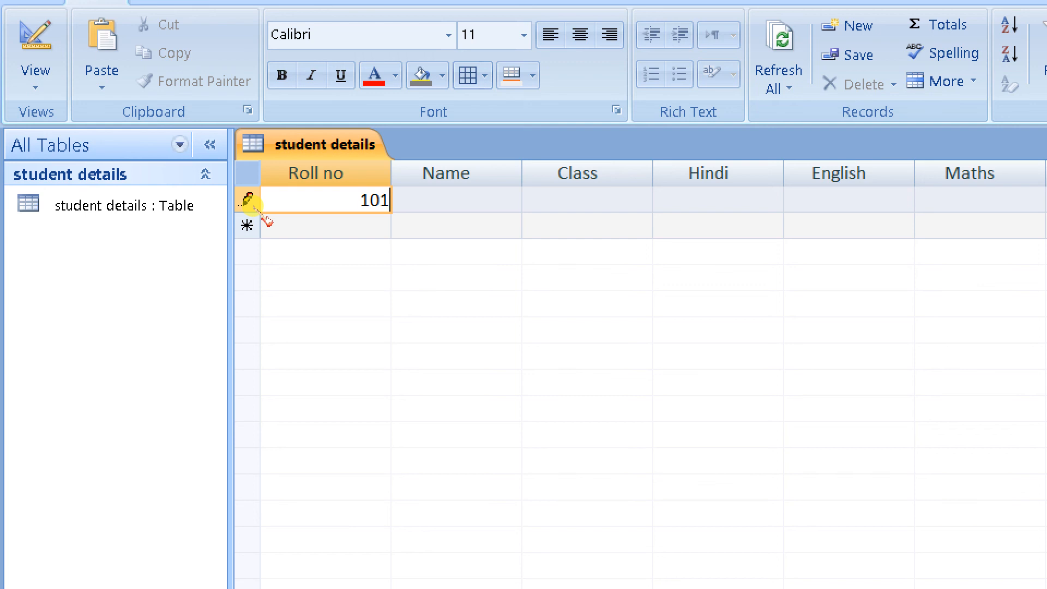
pyautogui.press('Tab')
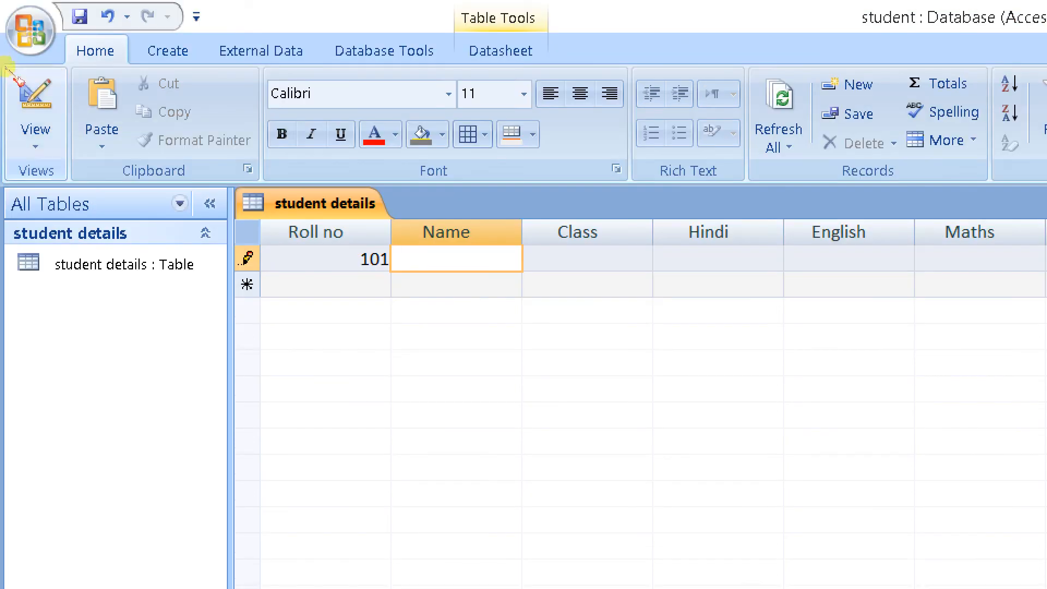
# Show the student details table in Design View and return to Datasheet View.
pyautogui.click(14, 14)
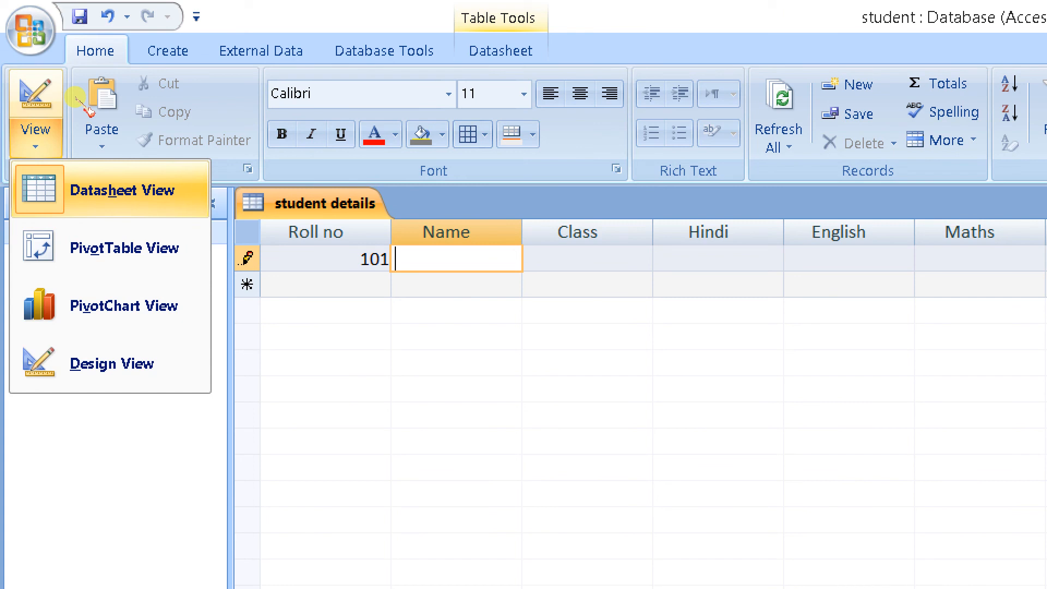
pyautogui.click(112, 368)
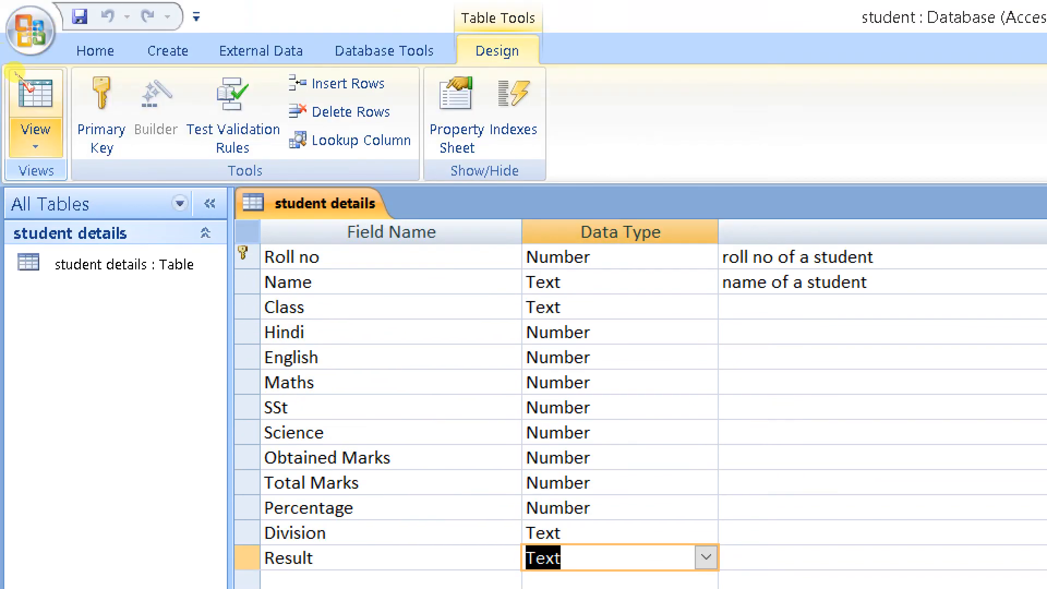
pyautogui.click(17, 0)
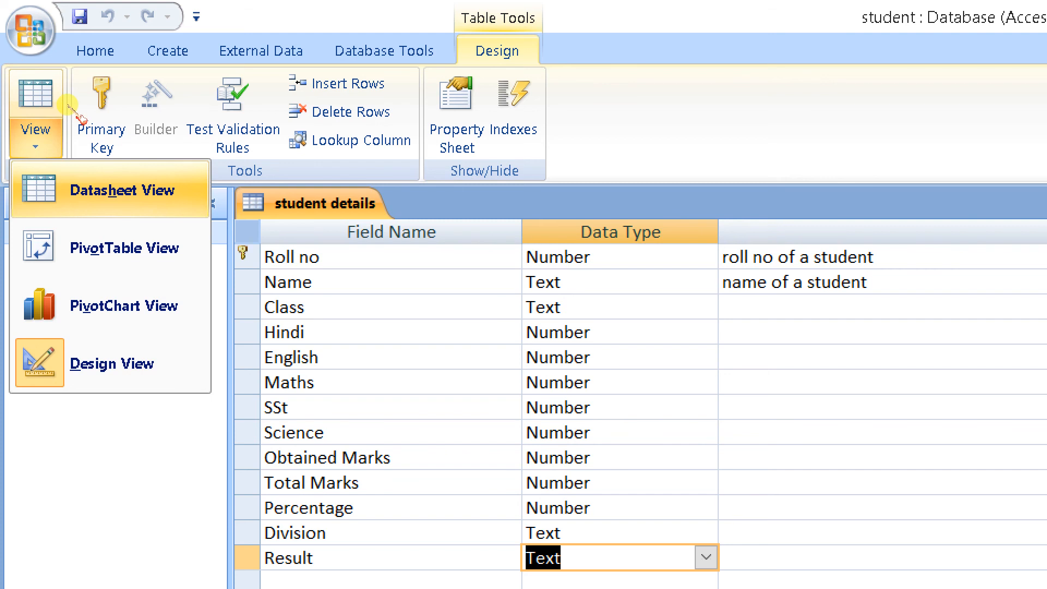
pyautogui.click(129, 188)
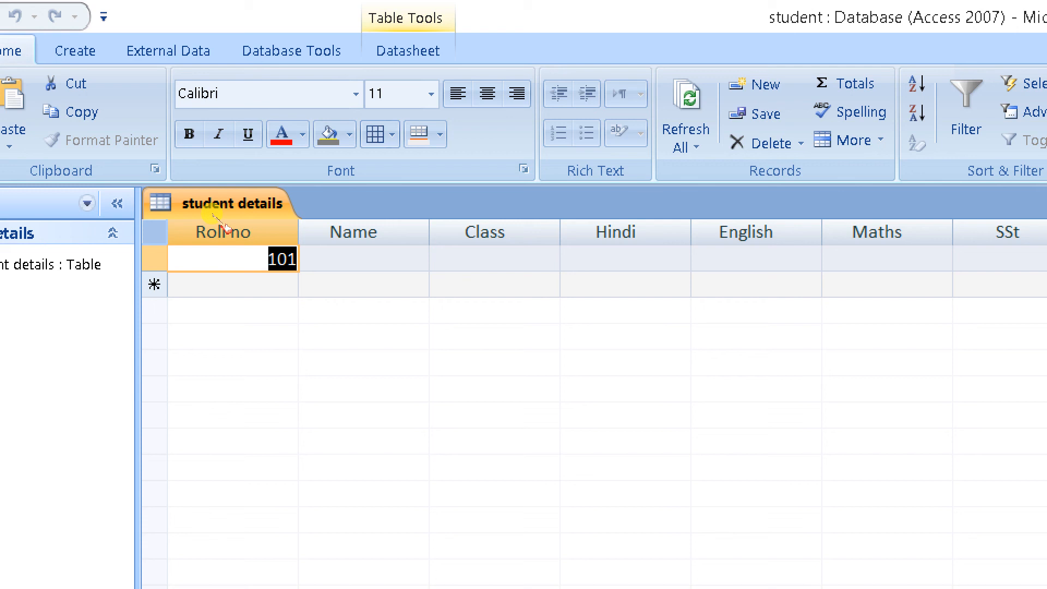
# Enter 102 as the Roll no of the second record and leave the record.
pyautogui.press('Down')
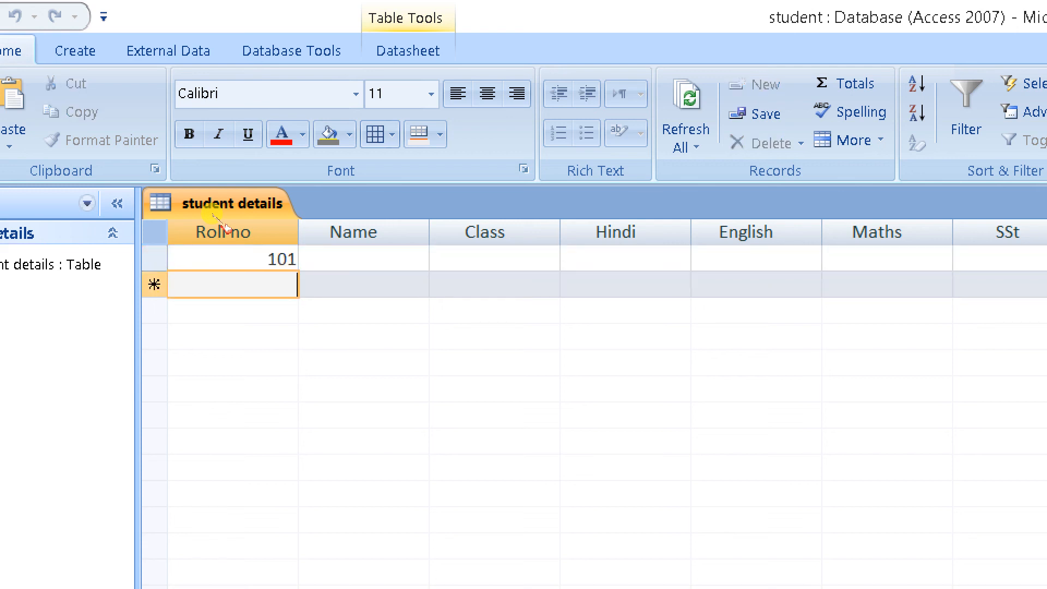
pyautogui.write('102')
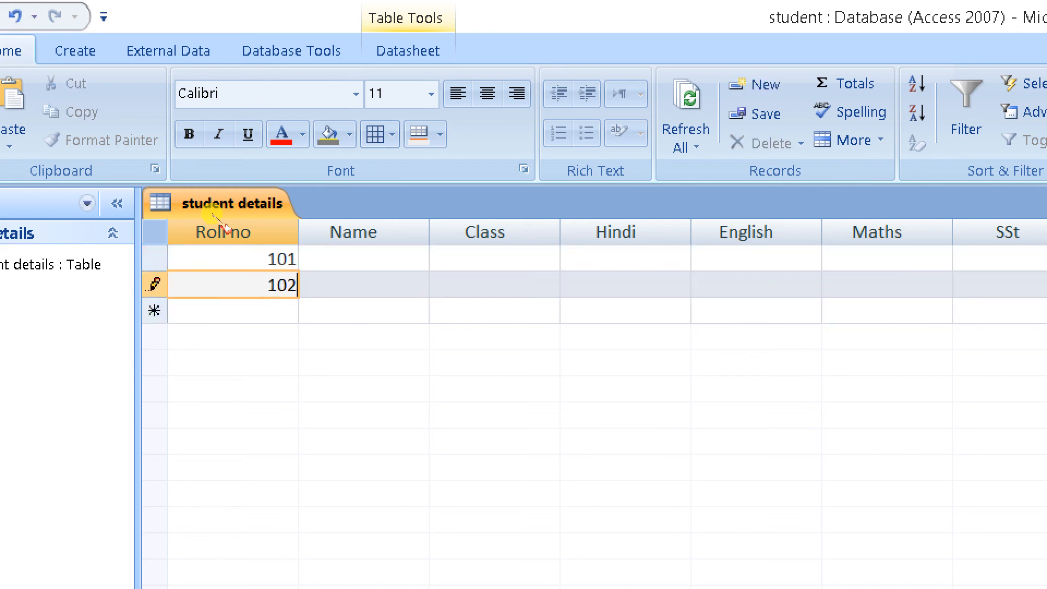
pyautogui.press('Tab')
pyautogui.press('Down')
pyautogui.press('Up')
pyautogui.press('Down')
pyautogui.press('Up')
pyautogui.press('Left')
pyautogui.press('Right')
pyautogui.press('Right')
pyautogui.press('Right')
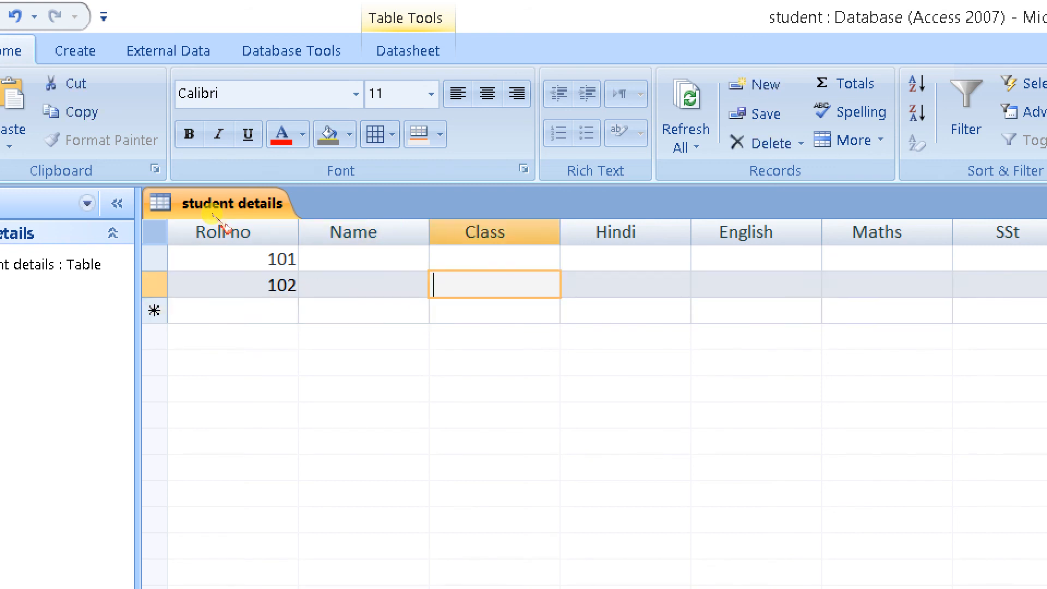
pyautogui.press('Down')
pyautogui.press('Left')
pyautogui.press('Left')
pyautogui.press('Left')
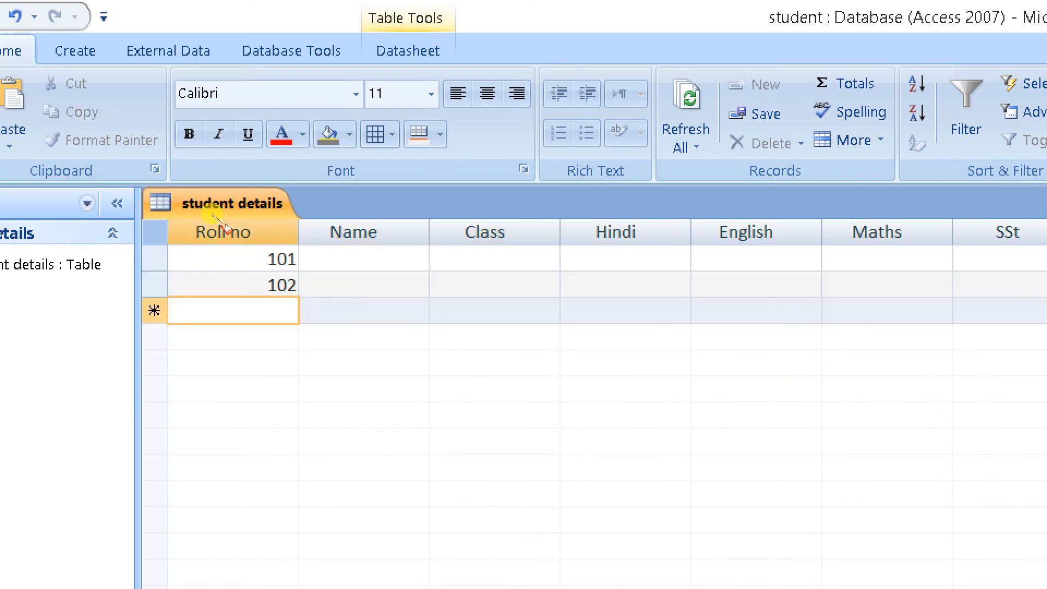
# Clear the Roll no of the second record and try to move on to the next record with it empty.
pyautogui.press('Up')
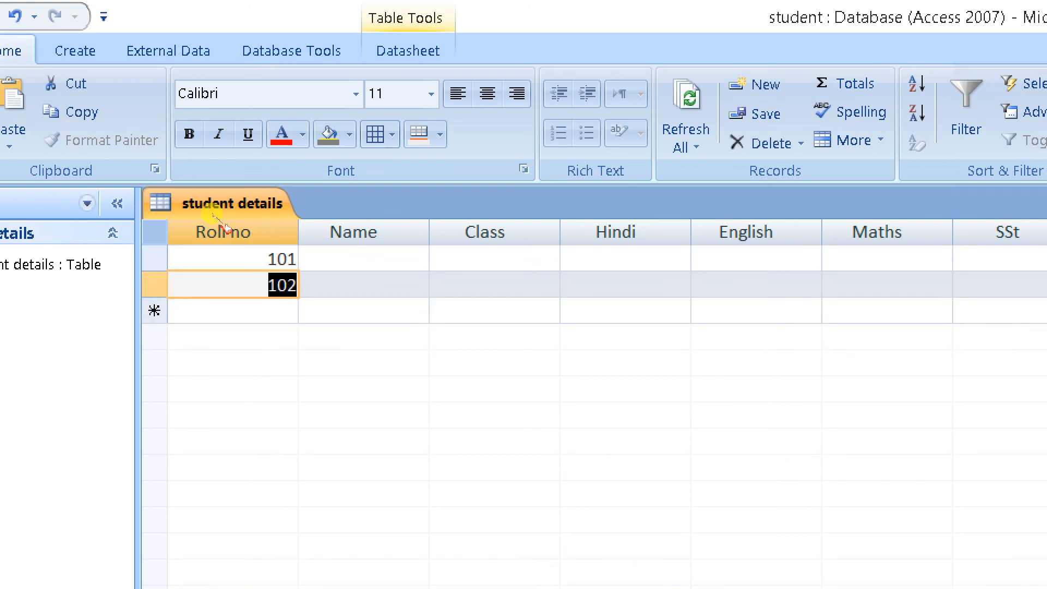
pyautogui.press('Delete')
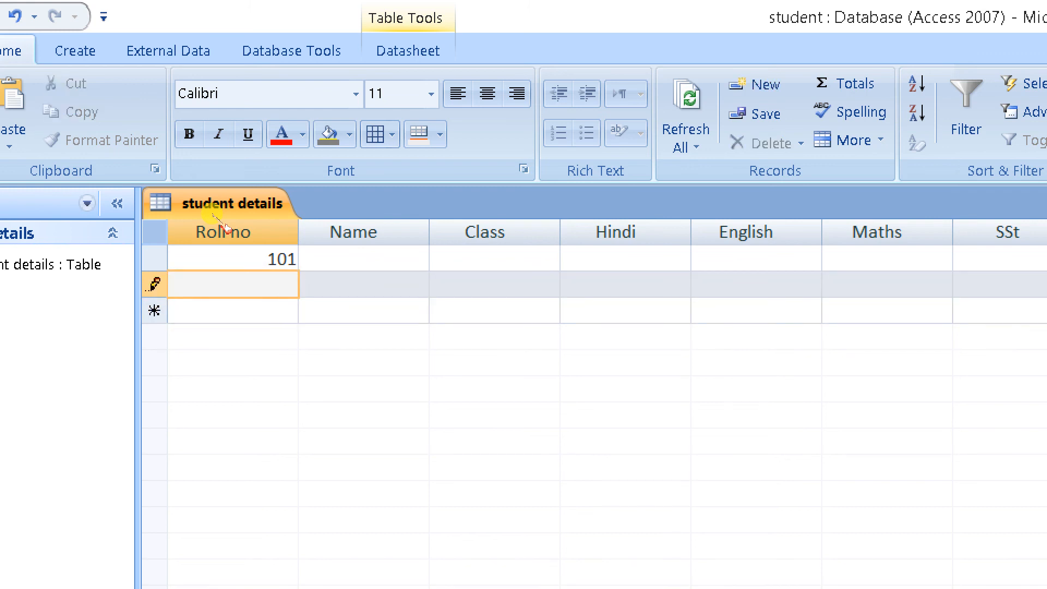
pyautogui.press('Tab')
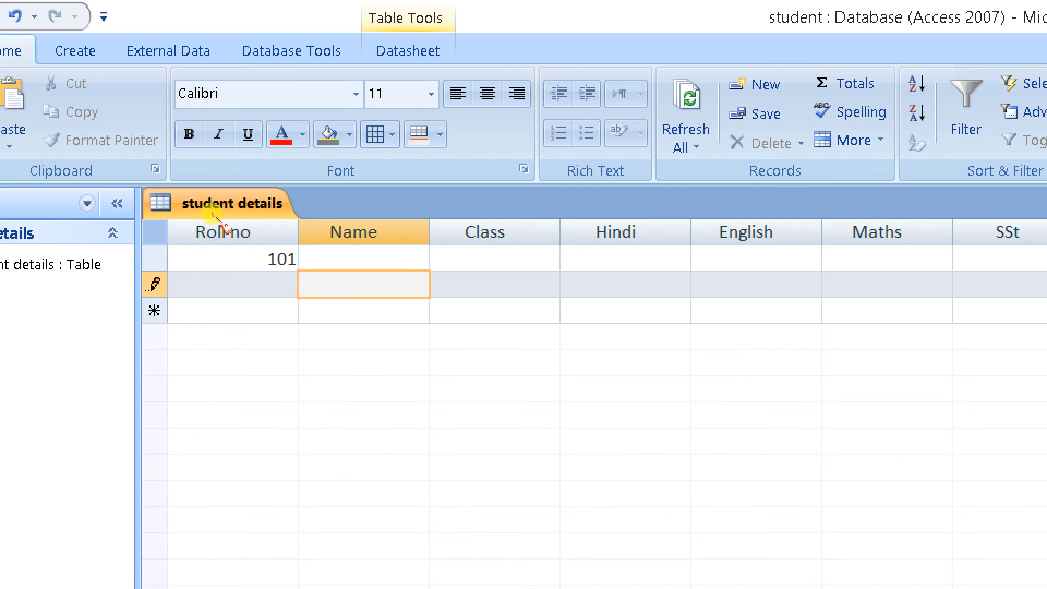
pyautogui.press('Down')
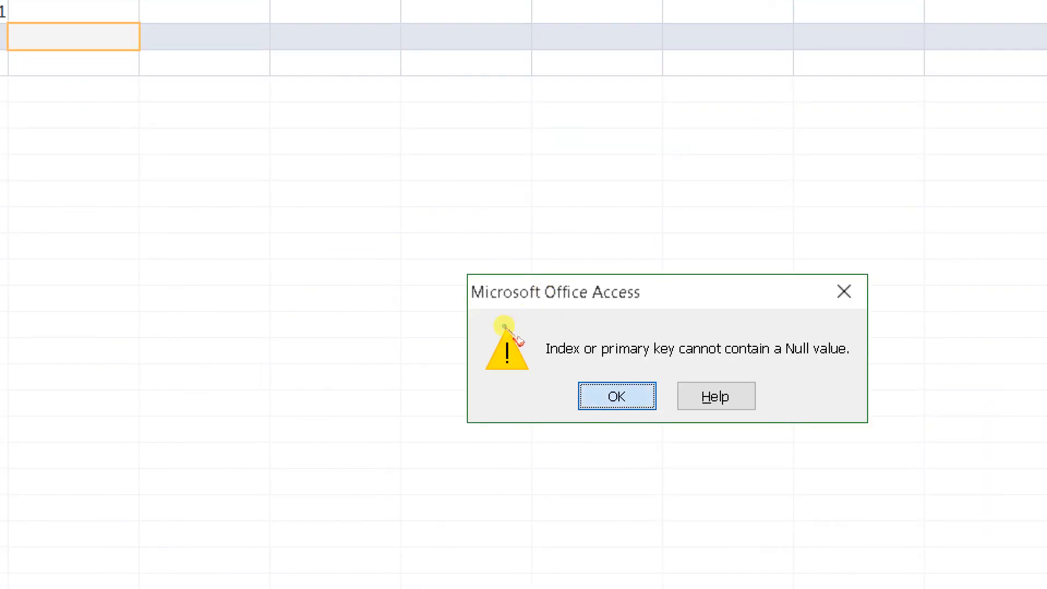
# Dismiss the null-value warning and enter 102 as the Roll no of the second record.
pyautogui.press('Return')
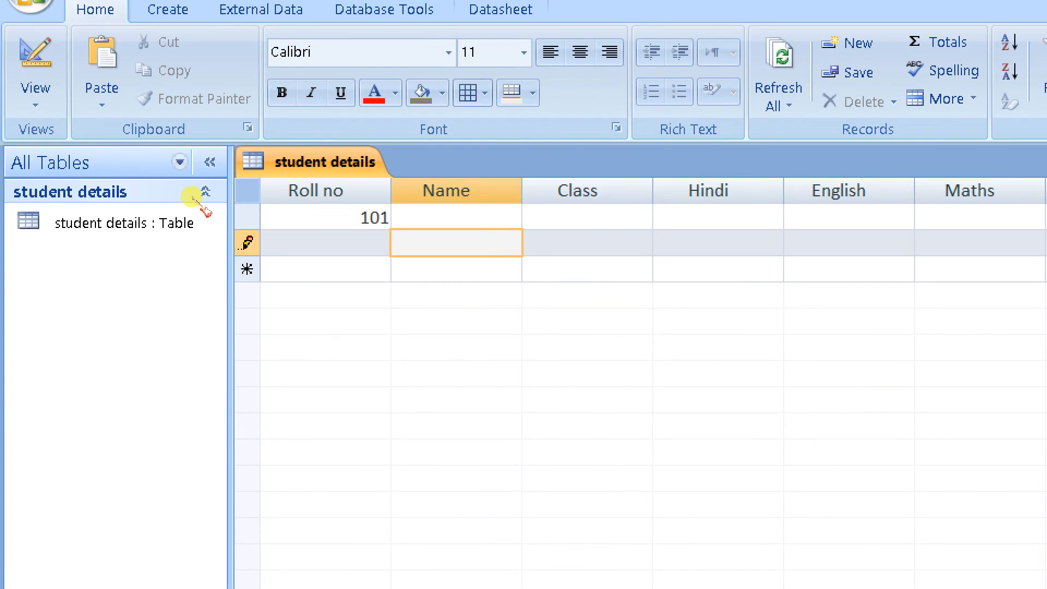
pyautogui.hotkey('shift', 'Tab')
pyautogui.write('102')
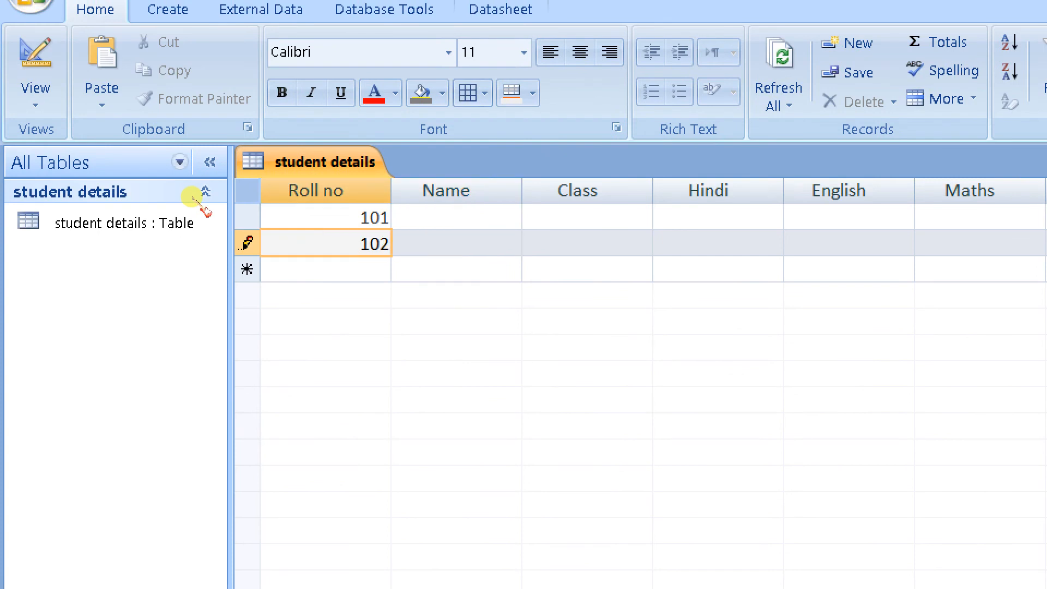
pyautogui.press('Up')
# Fill in the first record's Name as a and Class as 12th.
pyautogui.press('Right')
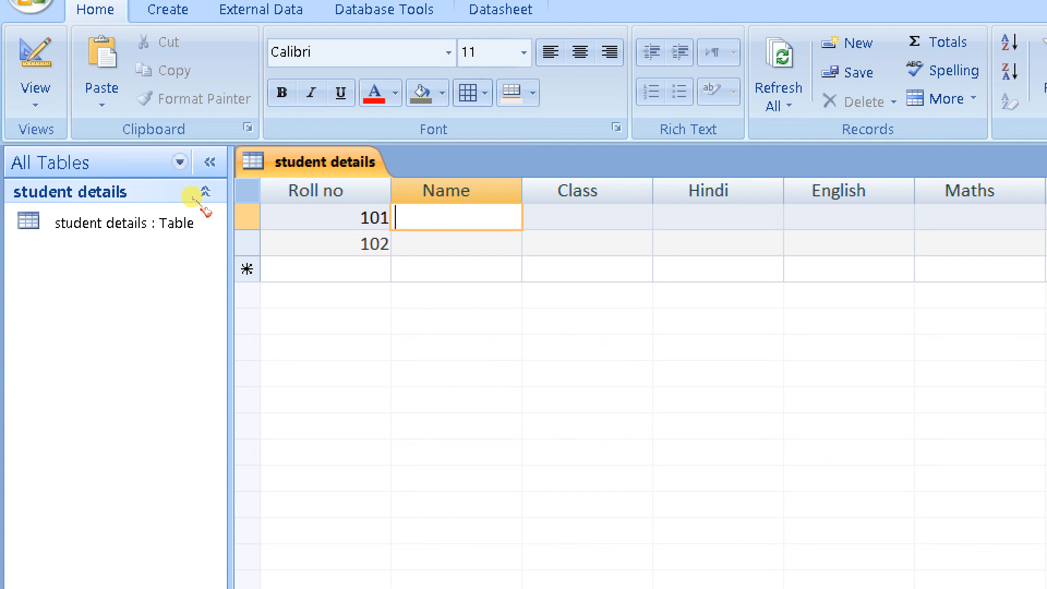
pyautogui.write('a')
pyautogui.press('Tab')
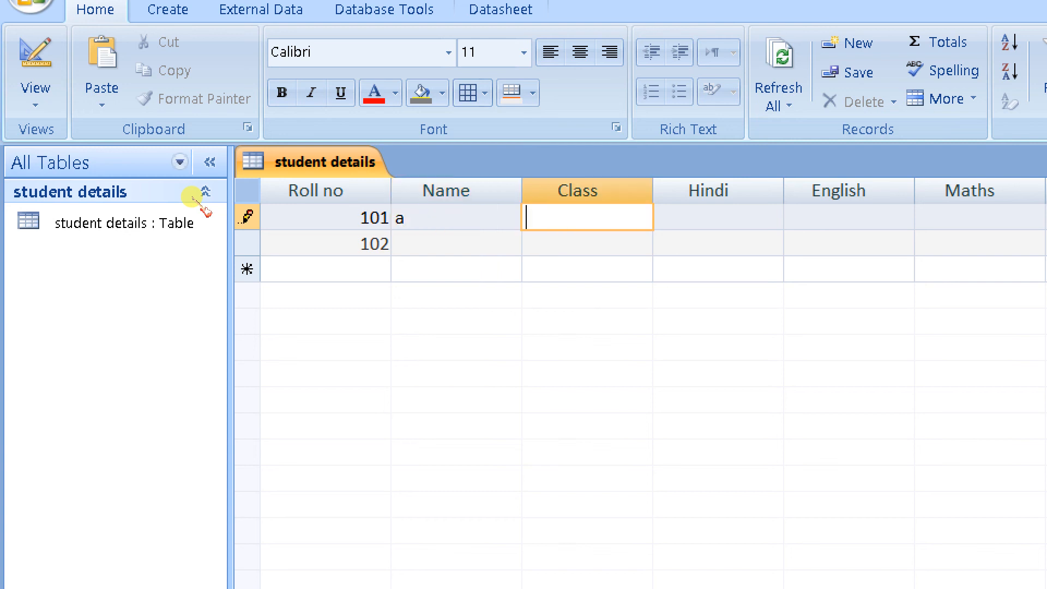
pyautogui.write('12th')
pyautogui.press('Tab')
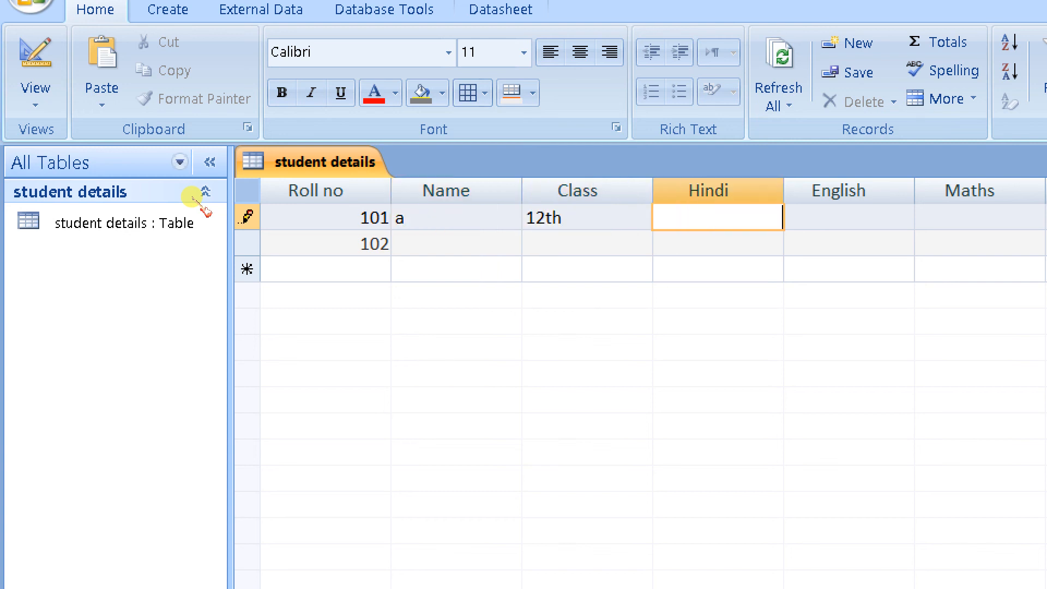
# Enter the first record's marks: Hindi 67, English 59, Maths 74, SSt 79, Science 80, and Total Marks 500.
pyautogui.write('67')
pyautogui.press('Tab')
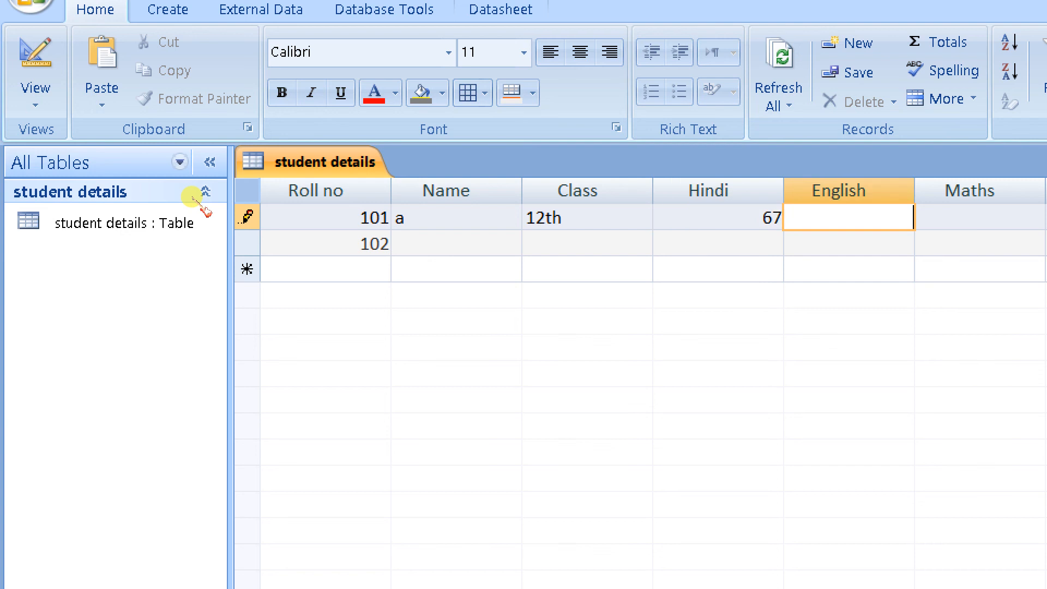
pyautogui.write('59')
pyautogui.press('Tab')
pyautogui.write('74')
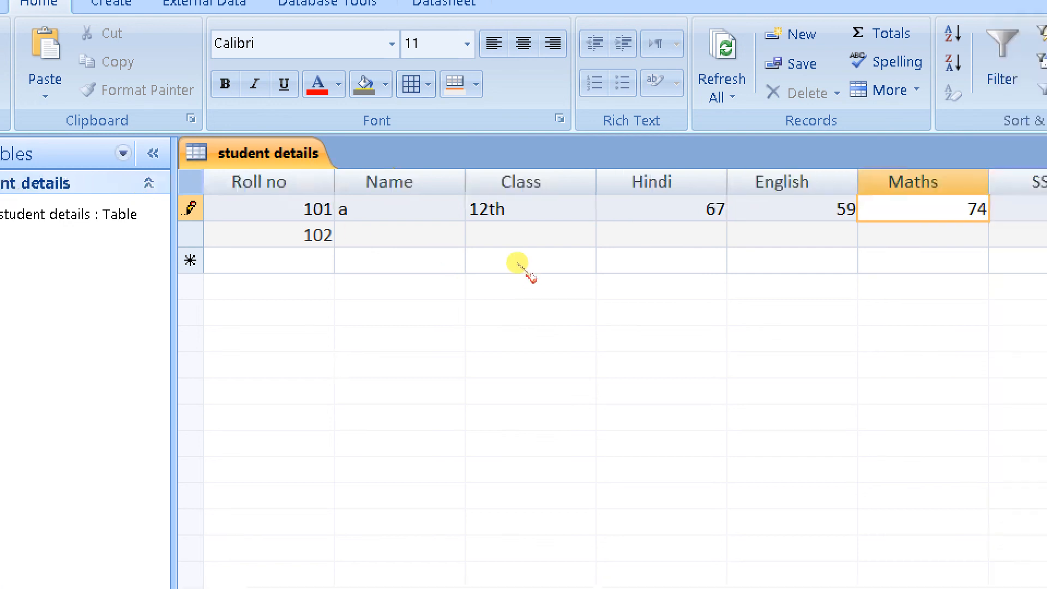
pyautogui.press('Tab')
pyautogui.write('79')
pyautogui.press('Tab')
pyautogui.write('80')
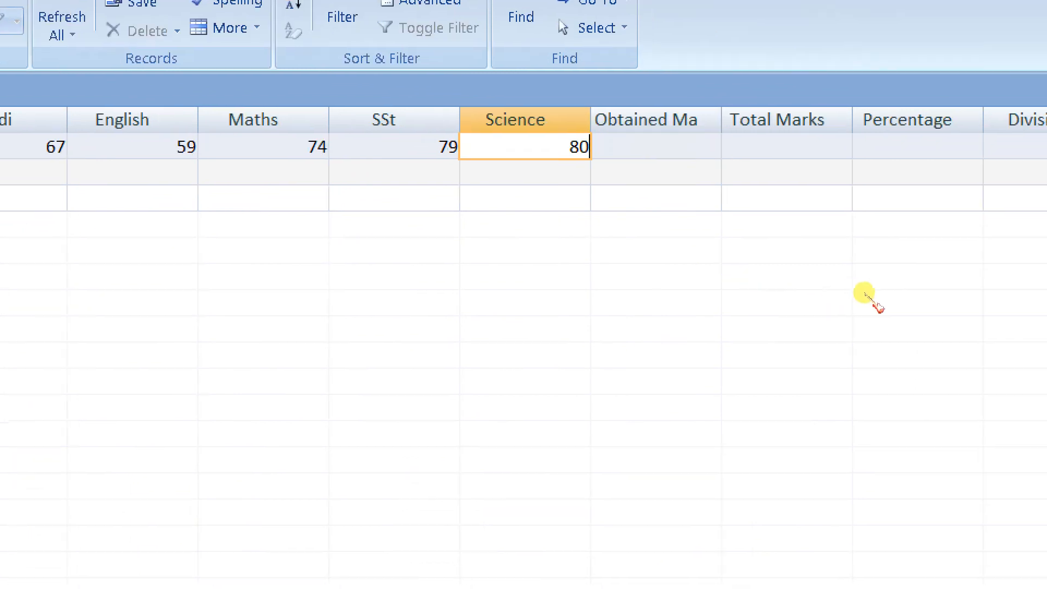
pyautogui.press('Tab')
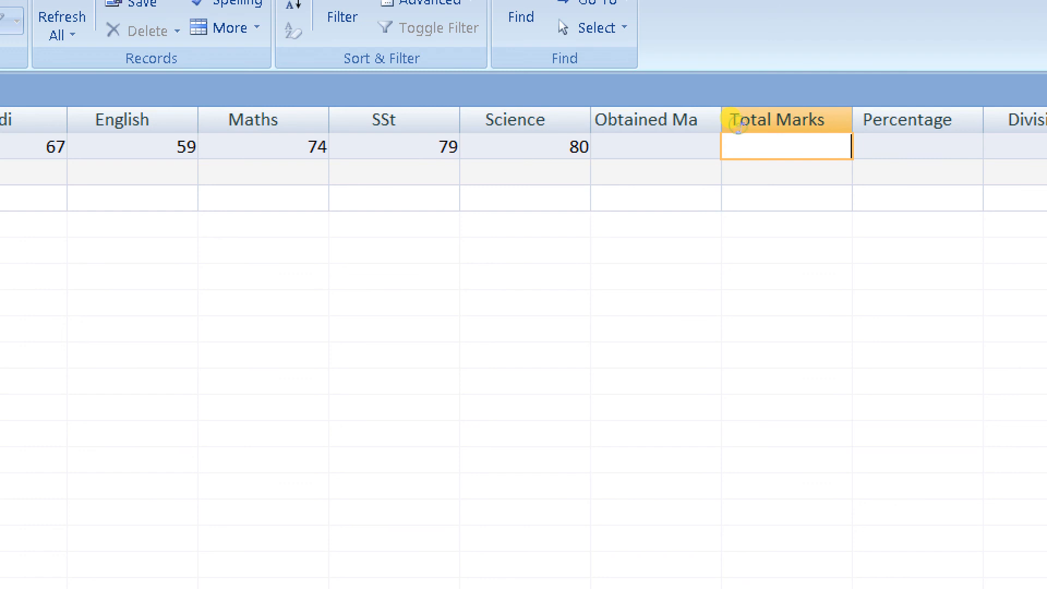
pyautogui.write('500')
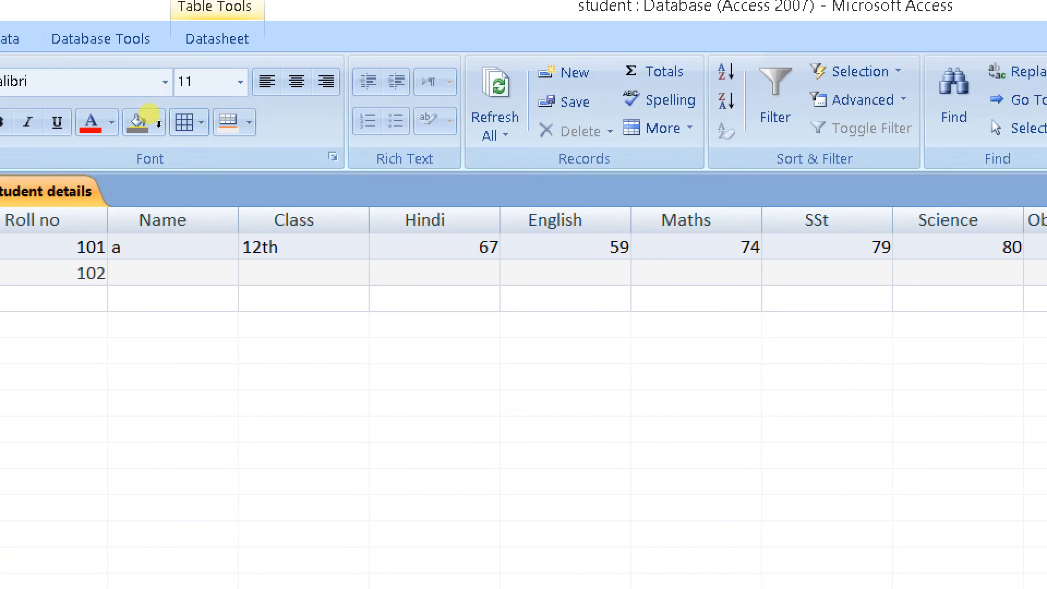
# Fill in the second record's Name as b and Class as 12th.
pyautogui.press('Tab')
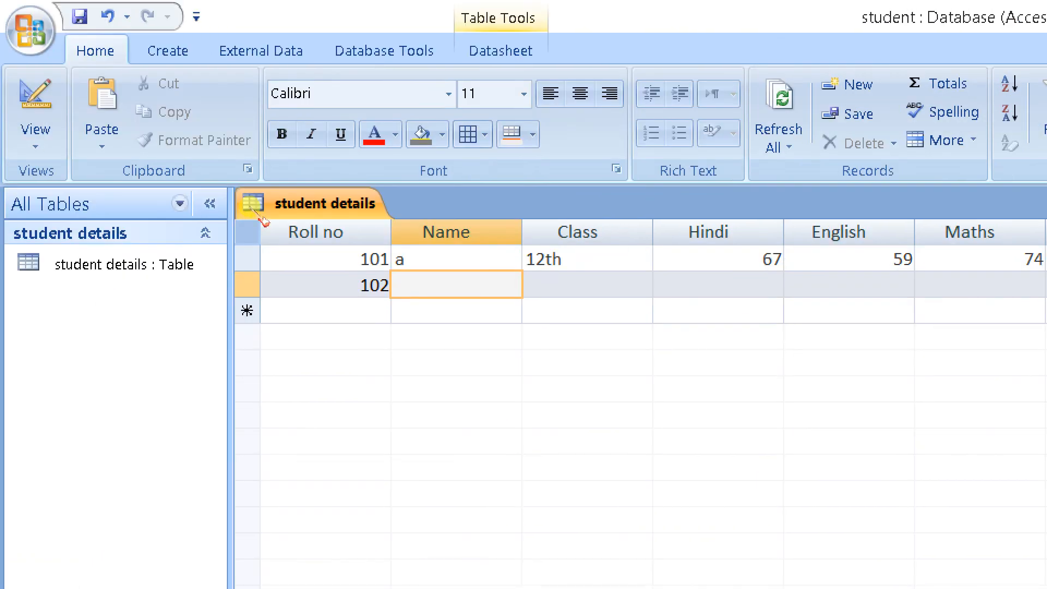
pyautogui.write('b')
pyautogui.press('Tab')
pyautogui.write('12th')
pyautogui.press('Tab')
# Enter the second record's marks: Hindi 54, English 70, Maths 54, SSt 77, Science 80, and Total Marks 500.
pyautogui.write('54')
pyautogui.press('Tab')
pyautogui.write('70')
pyautogui.press('Tab')
pyautogui.write('54')
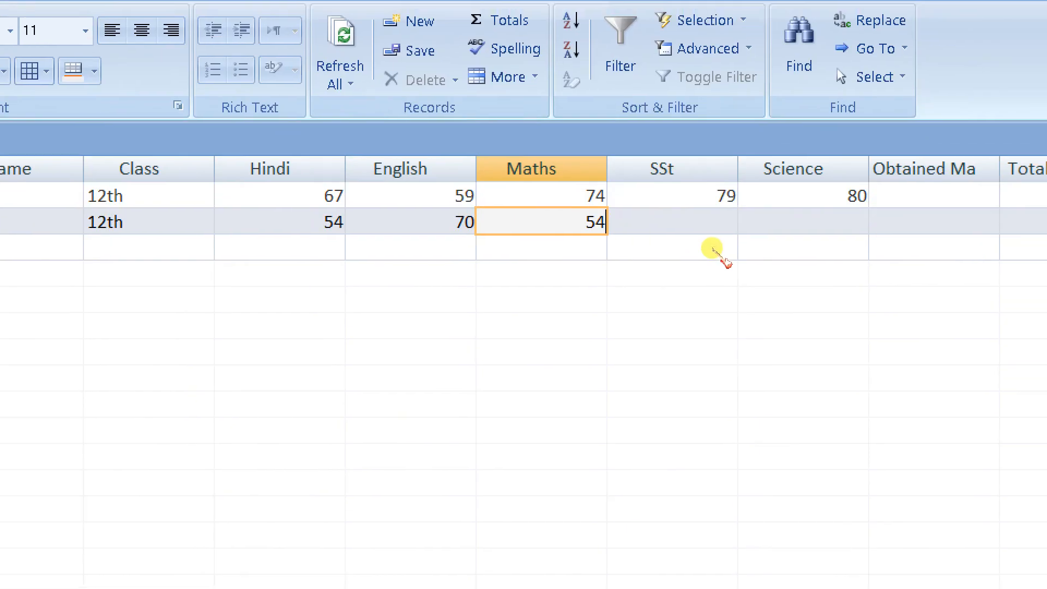
pyautogui.press('Tab')
pyautogui.write('77')
pyautogui.press('Tab')
pyautogui.write('80')
pyautogui.press('Tab')
pyautogui.press('Tab')
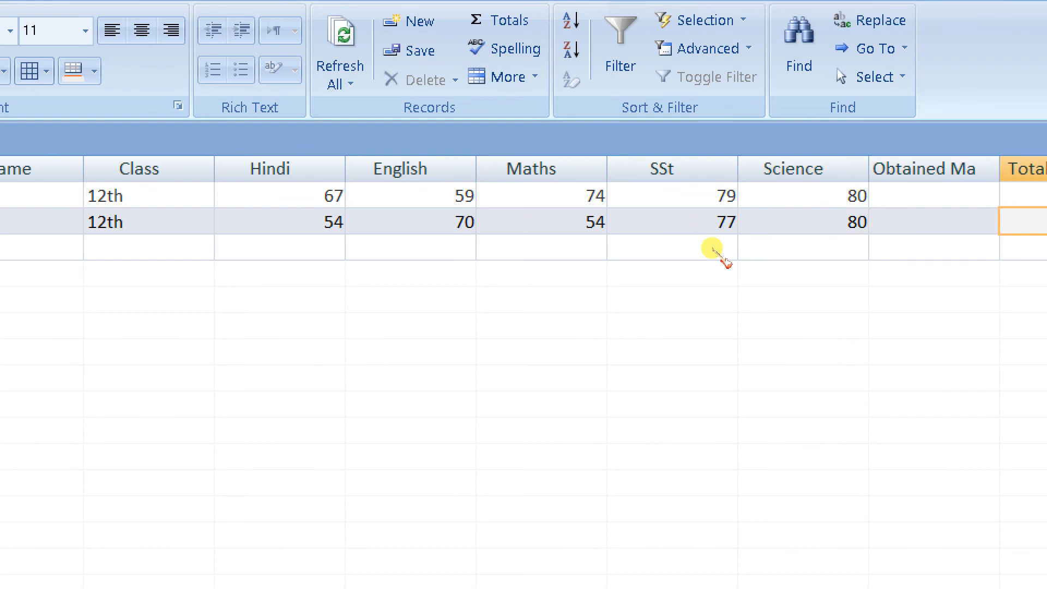
pyautogui.write('500')
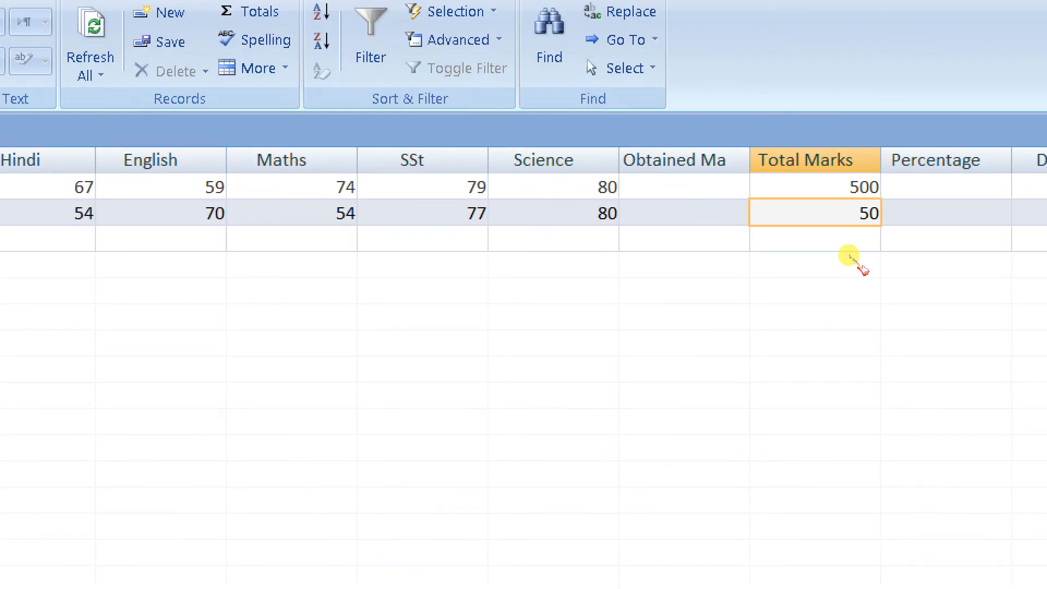
pyautogui.press('Down')
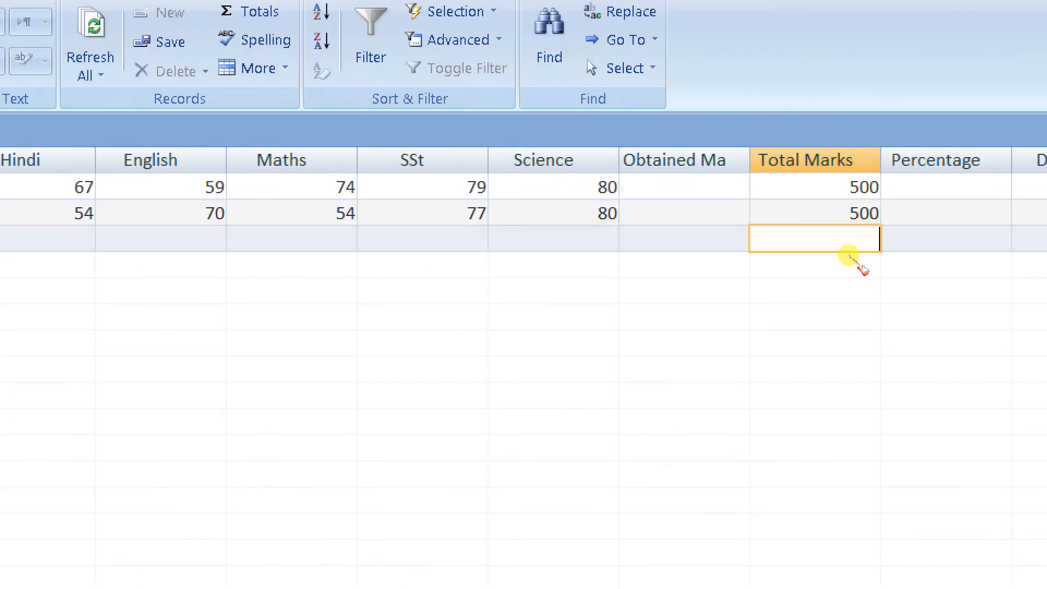
# Start a third record with Roll no 103, Name c and Class 12th.
pyautogui.hotkey('shift', 'Tab')
pyautogui.hotkey('shift', 'Tab')
pyautogui.hotkey('shift', 'Tab')
pyautogui.hotkey('shift', 'Tab')
pyautogui.hotkey('shift', 'Tab')
pyautogui.hotkey('shift', 'Tab')
pyautogui.hotkey('shift', 'Tab')
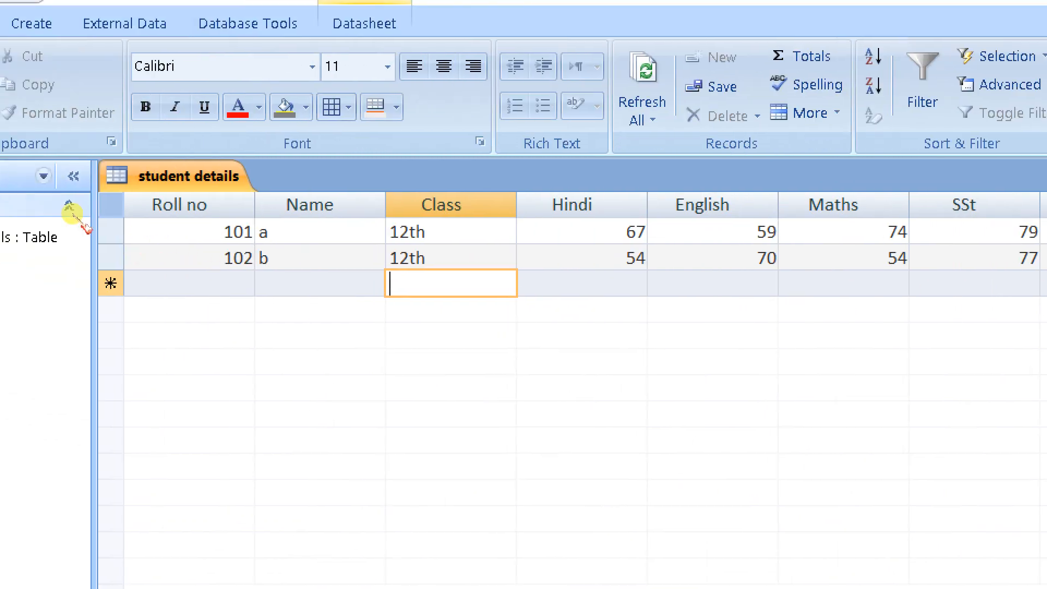
pyautogui.hotkey('shift', 'Tab')
pyautogui.hotkey('shift', 'Tab')
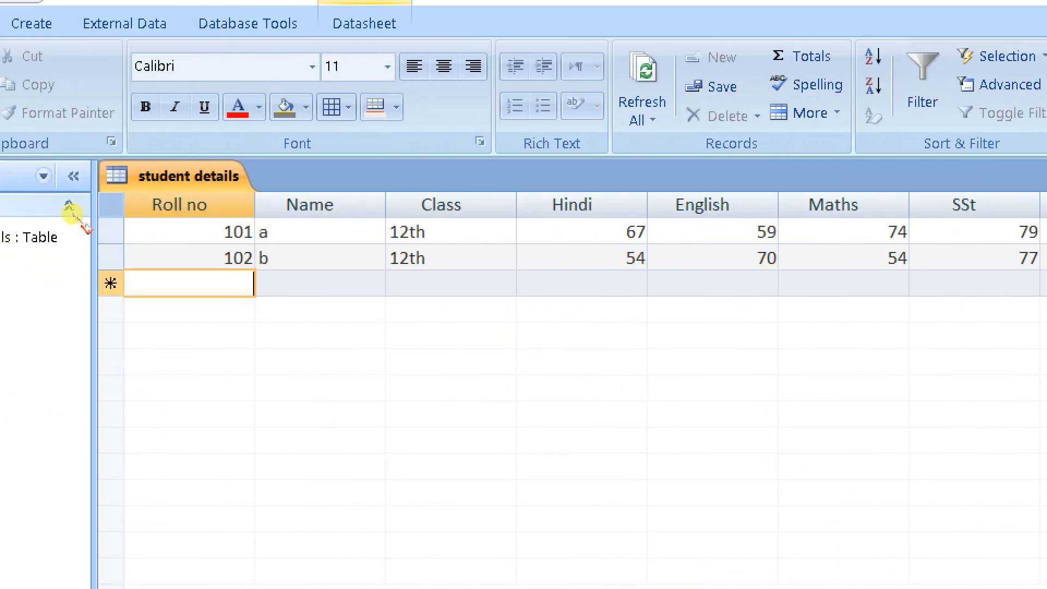
pyautogui.write('13')
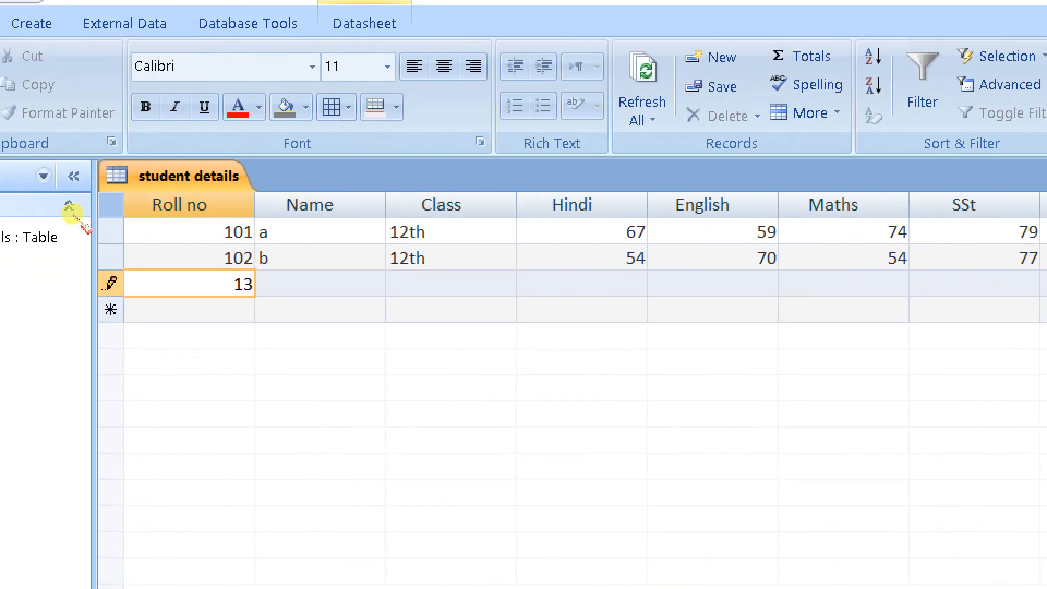
pyautogui.press('BackSpace')
pyautogui.write('03')
pyautogui.press('Tab')
pyautogui.write('c')
pyautogui.press('Tab')
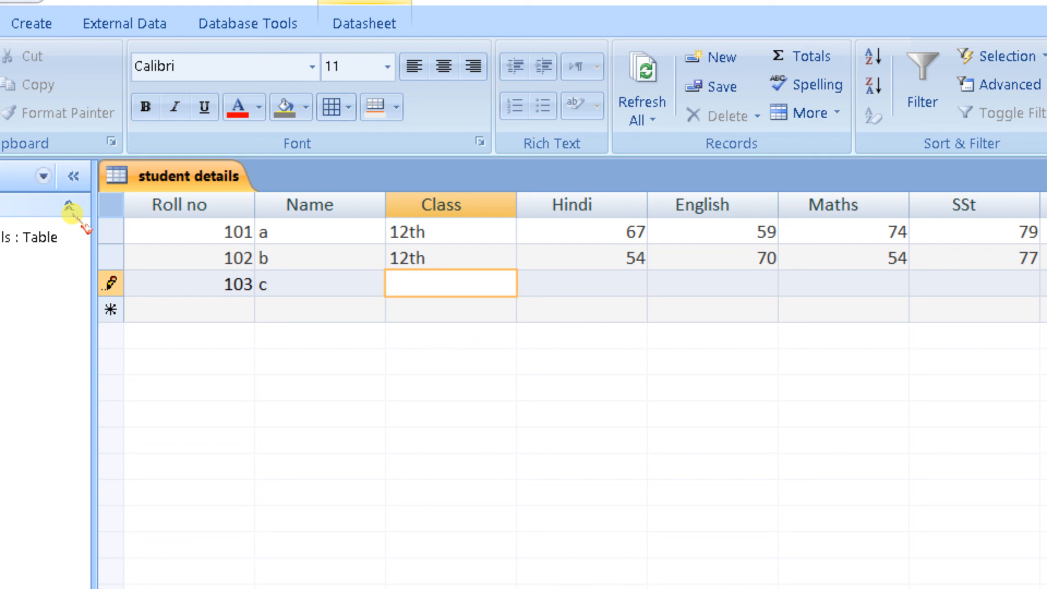
pyautogui.write('12th')
pyautogui.press('Tab')
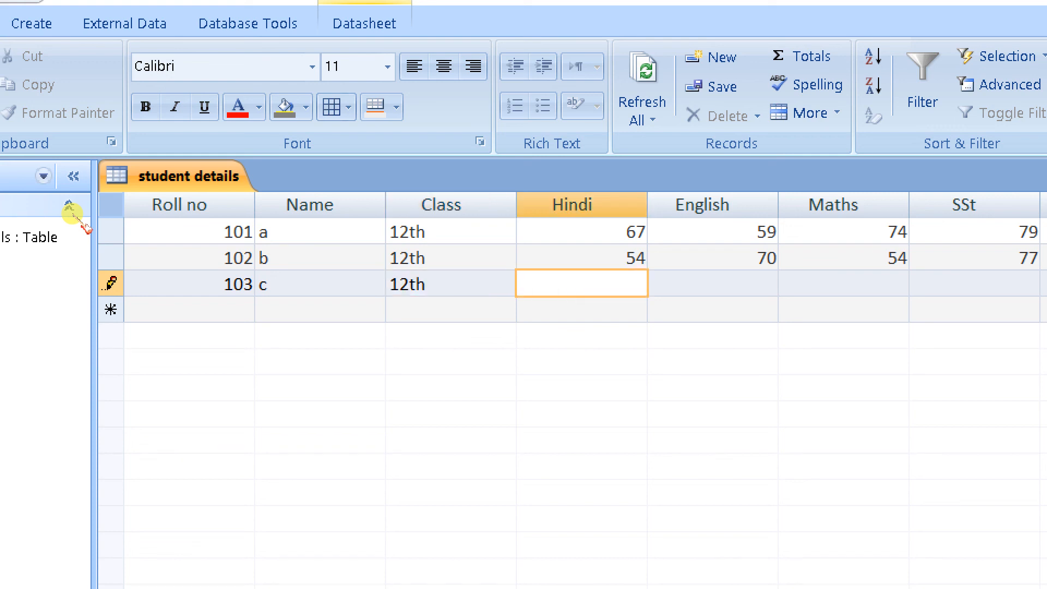
# Enter the third record's marks: Hindi 89, English 78, Maths 65, SSt 87, Science 65, and Total Marks 500.
pyautogui.write('89')
pyautogui.press('Tab')
pyautogui.write('78')
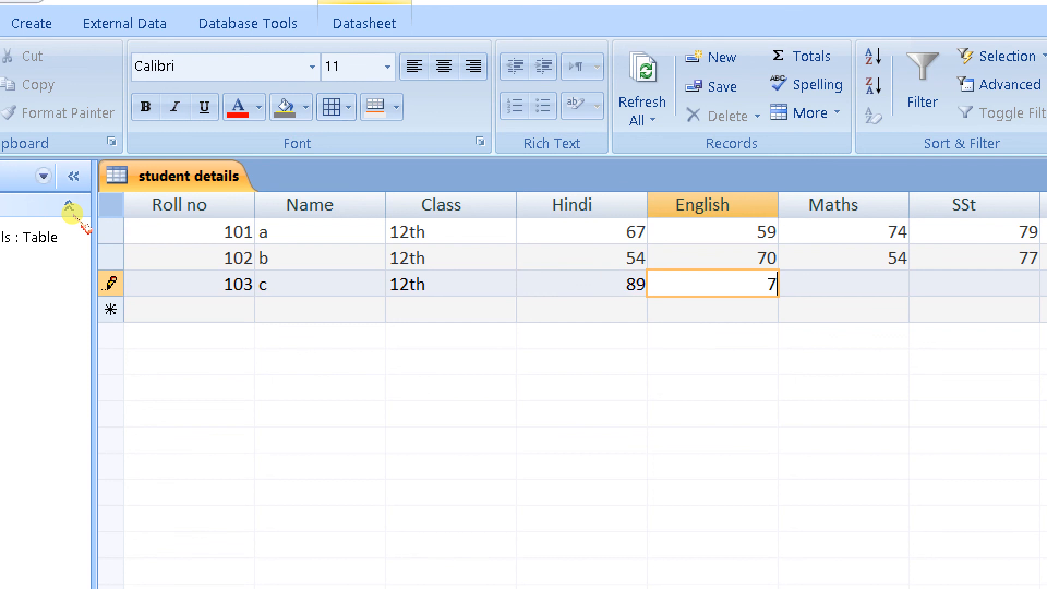
pyautogui.press('Tab')
pyautogui.write('65')
pyautogui.press('Tab')
pyautogui.write('87')
pyautogui.press('Tab')
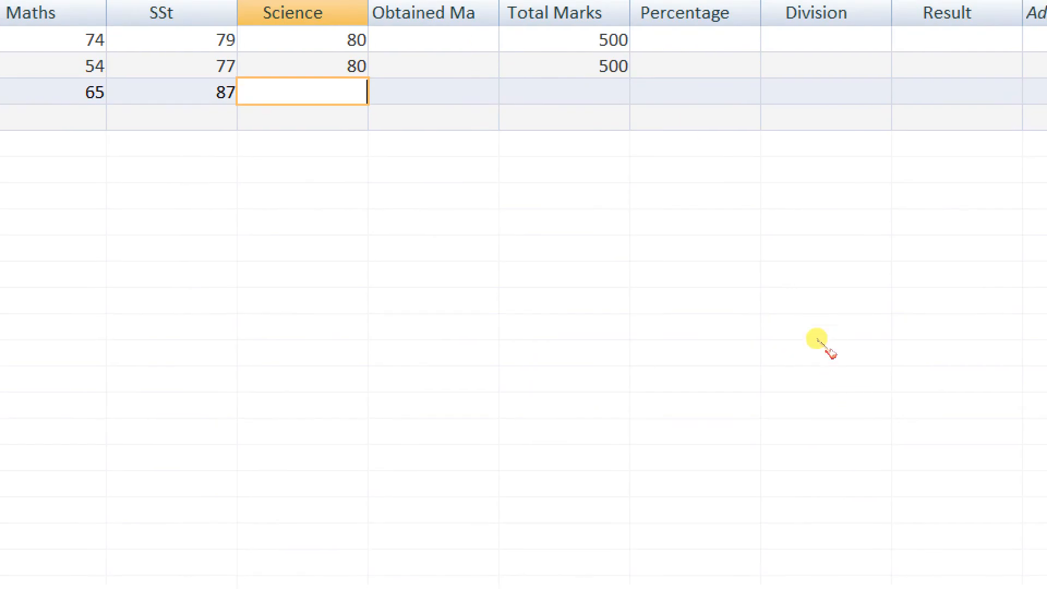
pyautogui.write('65')
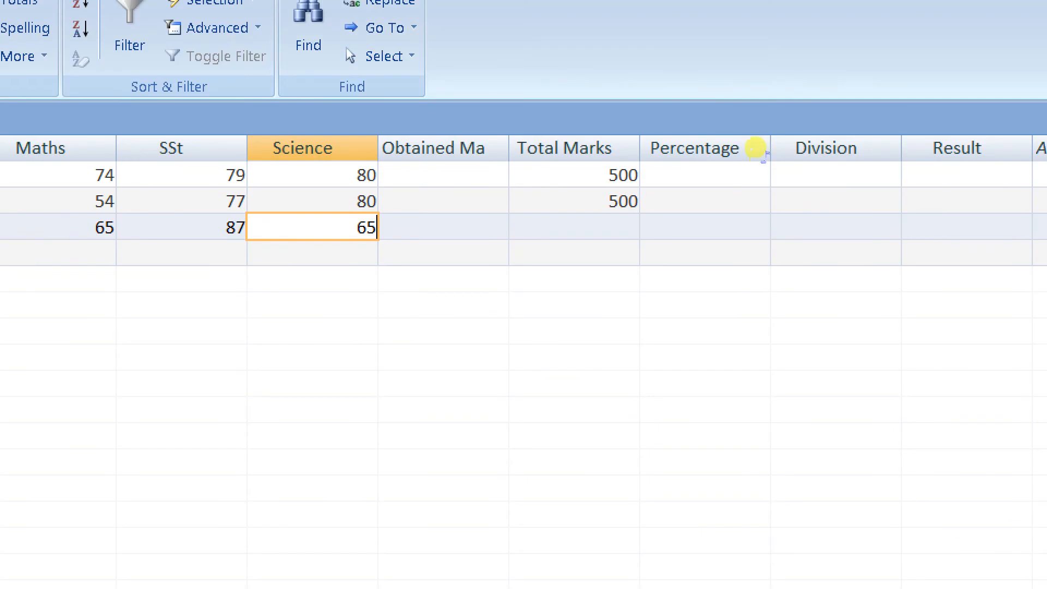
pyautogui.press('Tab')
pyautogui.write('500')
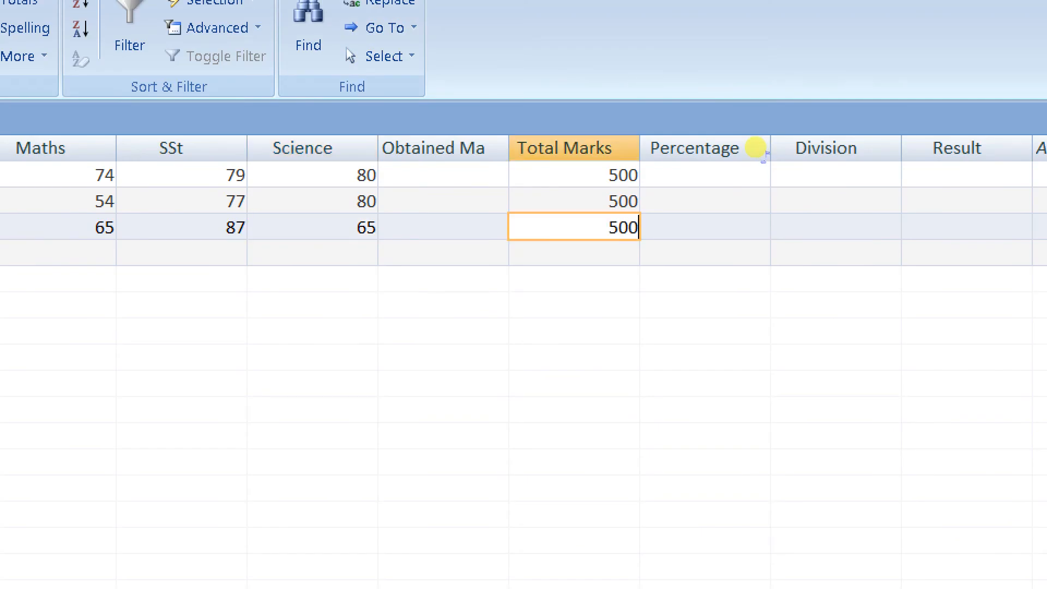
pyautogui.press('Tab')
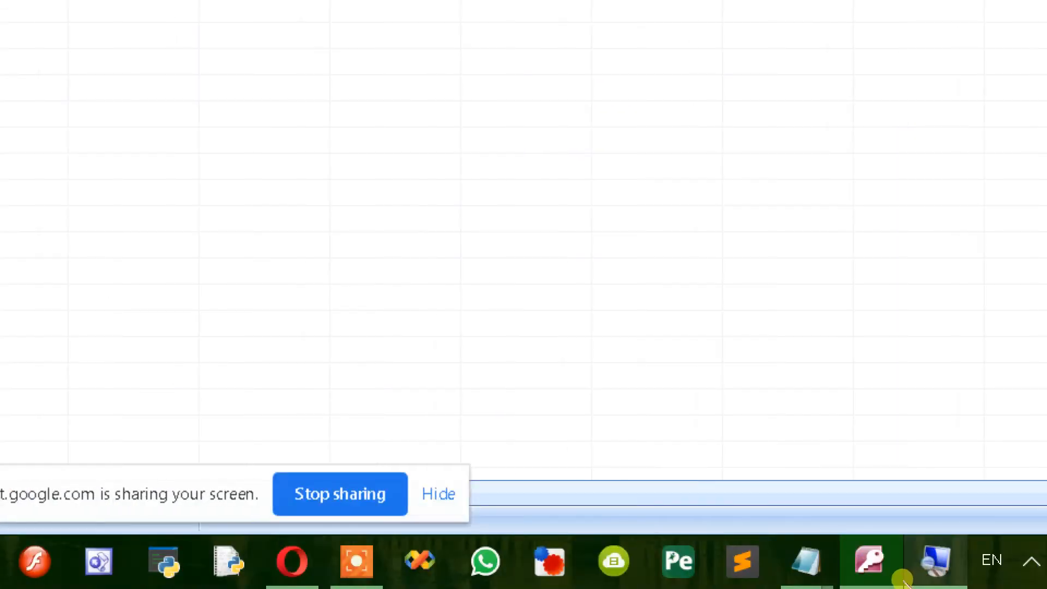
# Reset the Magnifier to 100% and switch to the untitled Notepad document with the database notes.
pyautogui.click(927, 567)
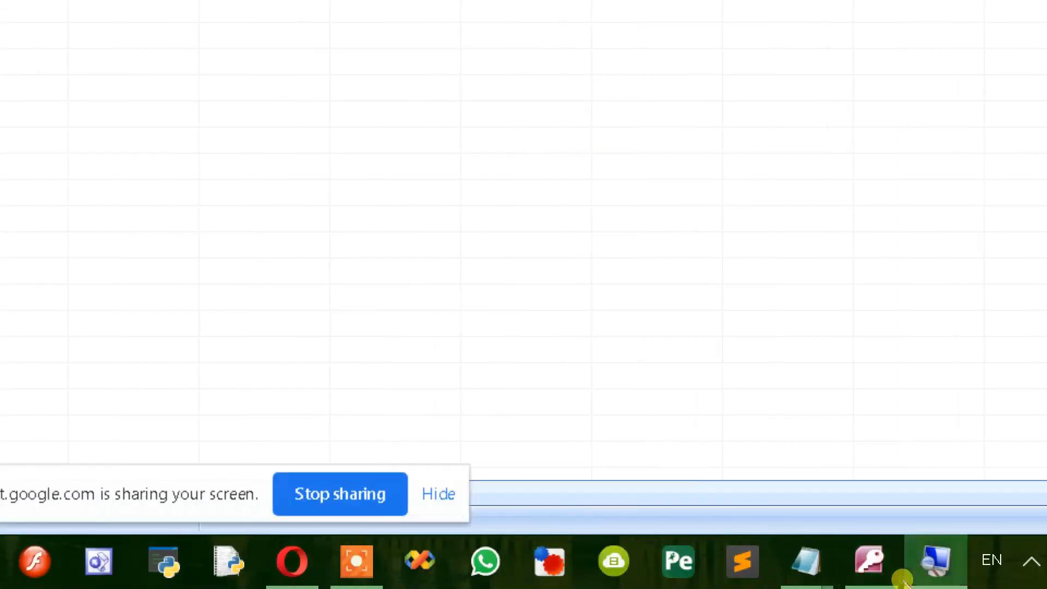
pyautogui.click(730, 388)
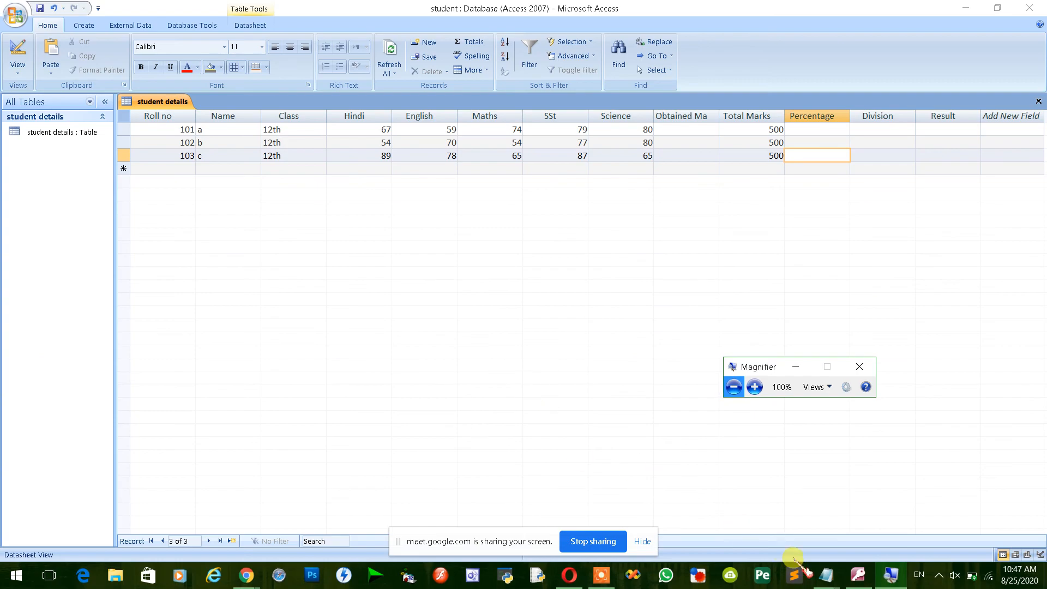
pyautogui.click(827, 575)
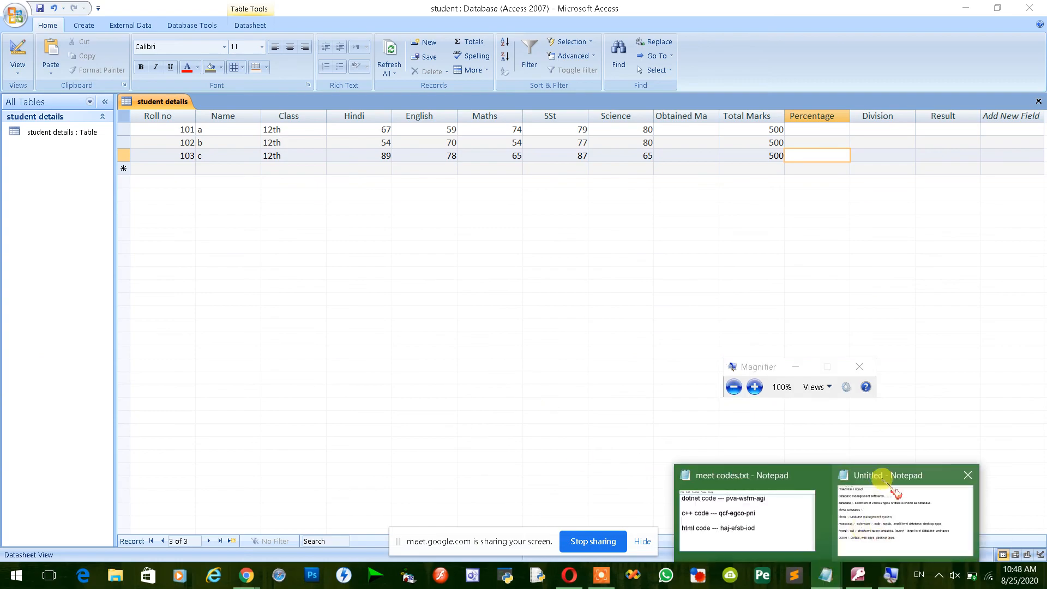
pyautogui.click(877, 477)
# Add empty lines below the oracle line at the end of the notes.
pyautogui.click(125, 419)
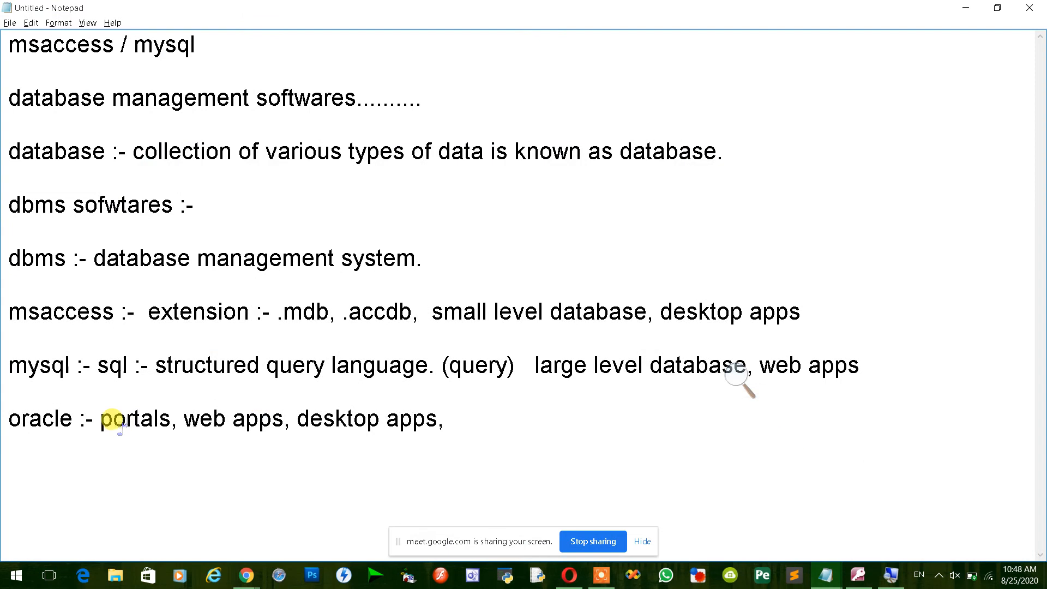
pyautogui.press('Return')
pyautogui.press('BackSpace')
pyautogui.press('Right')
pyautogui.press('Right')
pyautogui.press('Right')
pyautogui.press('Right')
pyautogui.press('Right')
pyautogui.press('Right')
pyautogui.press('Right')
pyautogui.press('Right')
pyautogui.press('Right')
pyautogui.press('Right')
pyautogui.press('Right')
pyautogui.press('Right')
pyautogui.press('Right')
pyautogui.press('Right')
pyautogui.press('Right')
pyautogui.press('Right')
pyautogui.press('Right')
pyautogui.press('Right')
pyautogui.press('Right')
pyautogui.press('Right')
pyautogui.press('Return')
pyautogui.press('Return')
pyautogui.press('Return')
# Write "msaccess :- table, " on the new last line of the notes.
pyautogui.write('msacc')
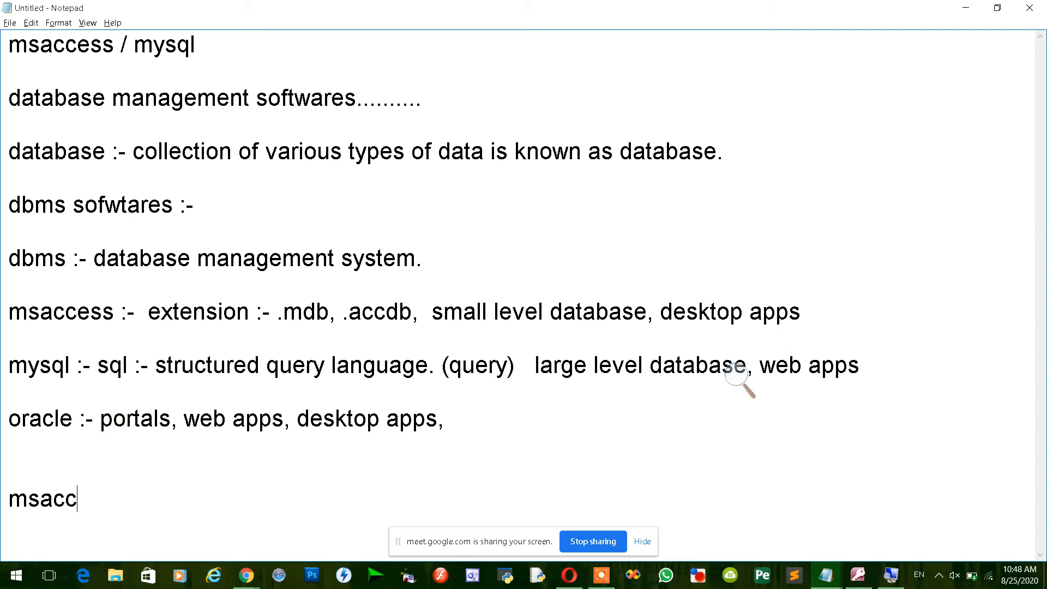
pyautogui.write('ess :-  table,')
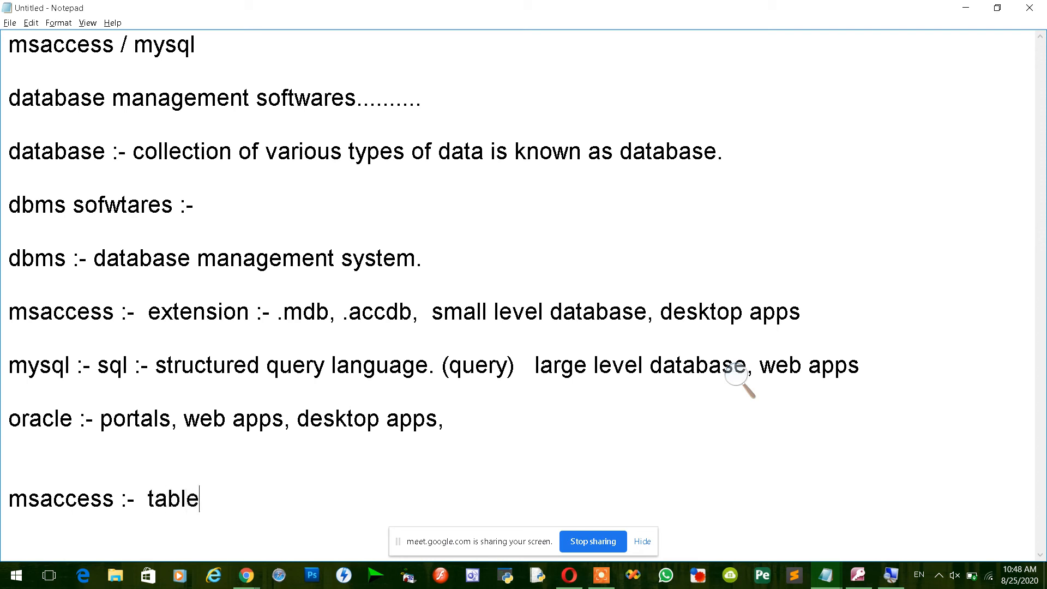
pyautogui.press('BackSpace')
pyautogui.write('s,')
pyautogui.press('BackSpace')
pyautogui.press('BackSpace')
pyautogui.write(',')
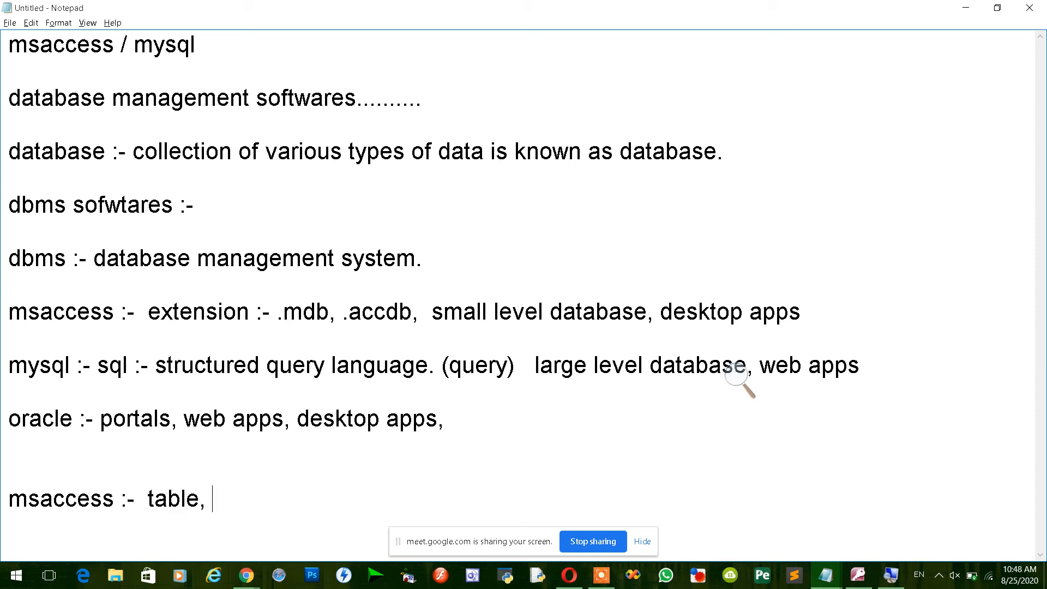
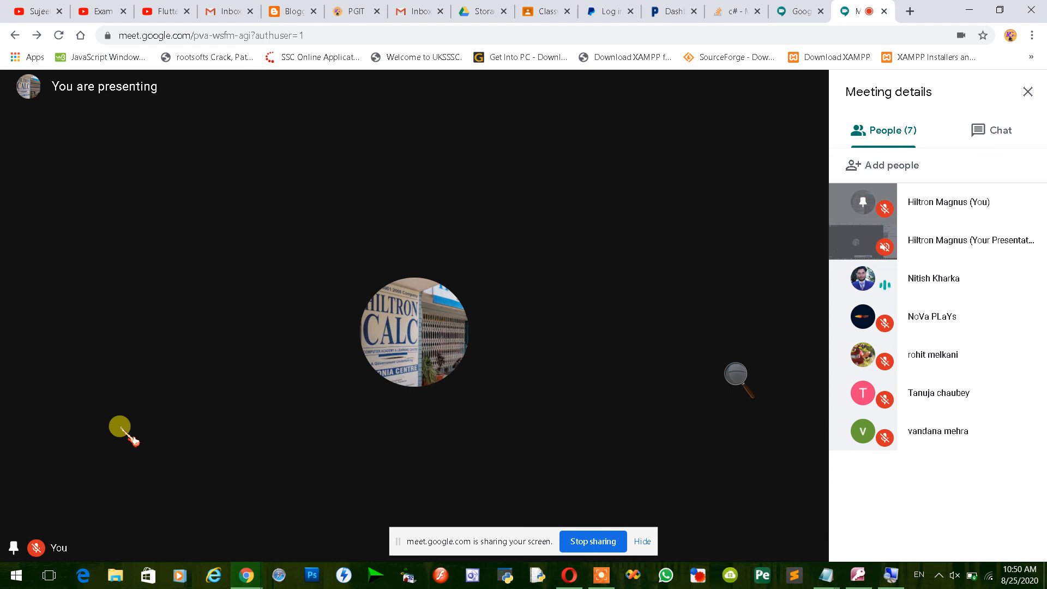
# Switch back to the student details table in Access and bring up the Magnifier controls.
pyautogui.hotkey('alt', 'Tab')
pyautogui.hotkey('alt', 'Tab')
pyautogui.hotkey('alt', 'Tab')
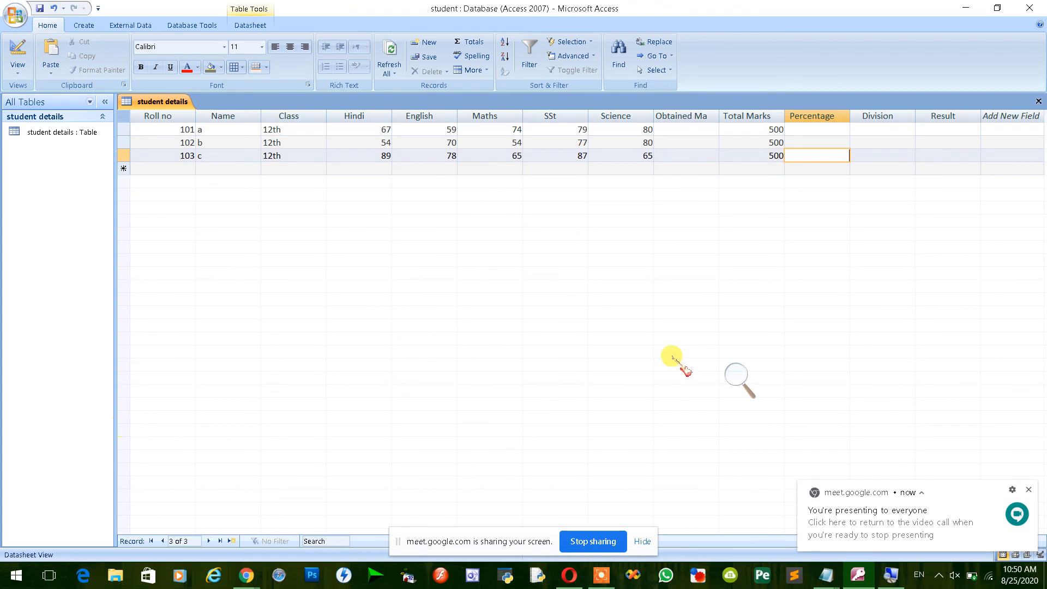
pyautogui.click(736, 375)
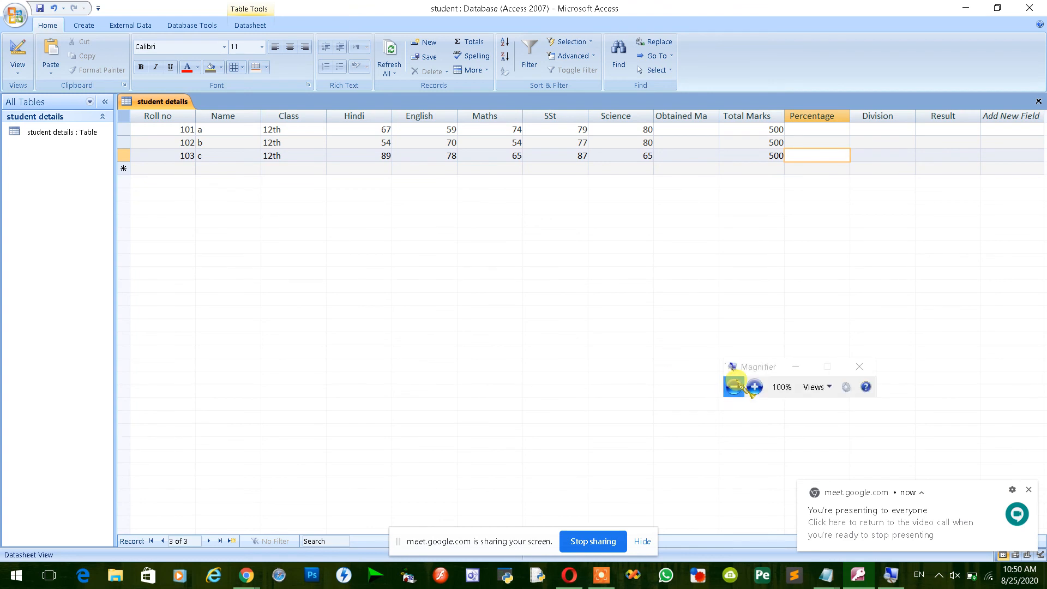
# Magnify the screen to 200% and create a new blank query in Design view.
pyautogui.click(754, 386)
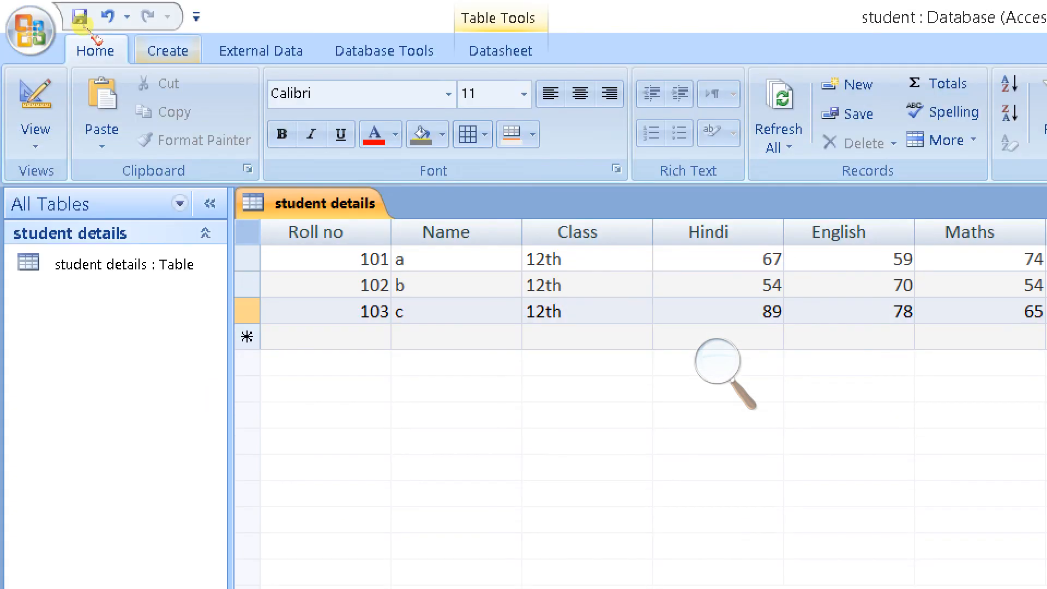
pyautogui.click(167, 51)
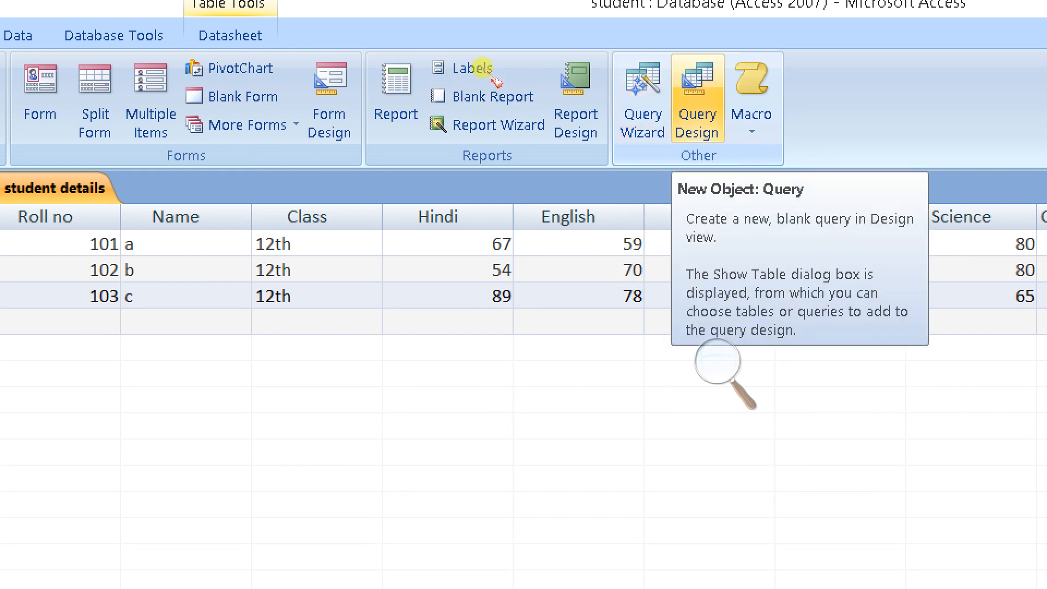
pyautogui.click(697, 98)
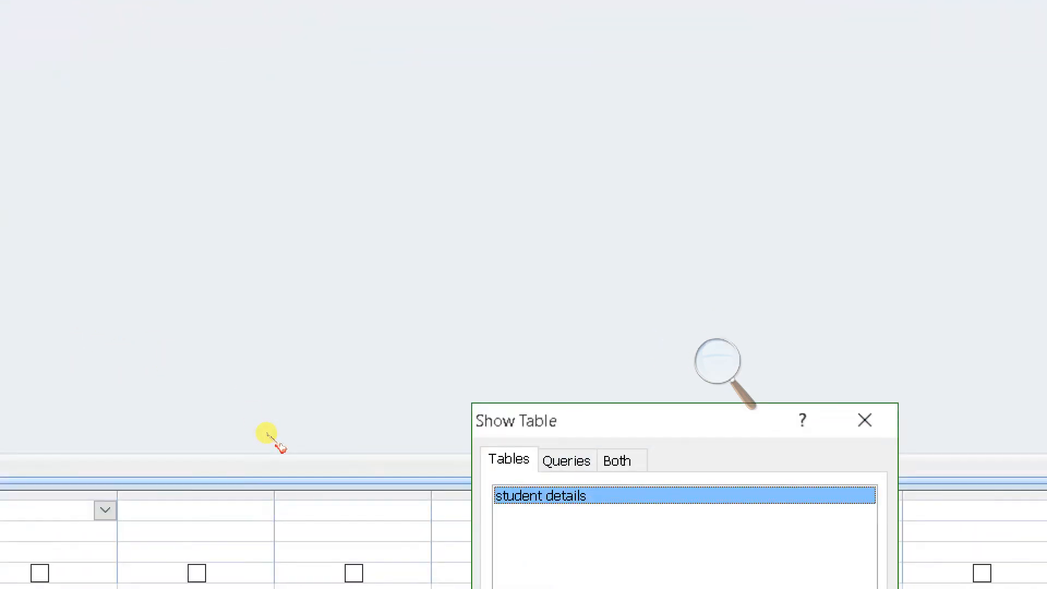
# Reset the Magnifier, return it to 200% around the Show Table dialog, and move its controls off the table list.
pyautogui.moveTo(523, 369); pyautogui.dragTo(486, 183)
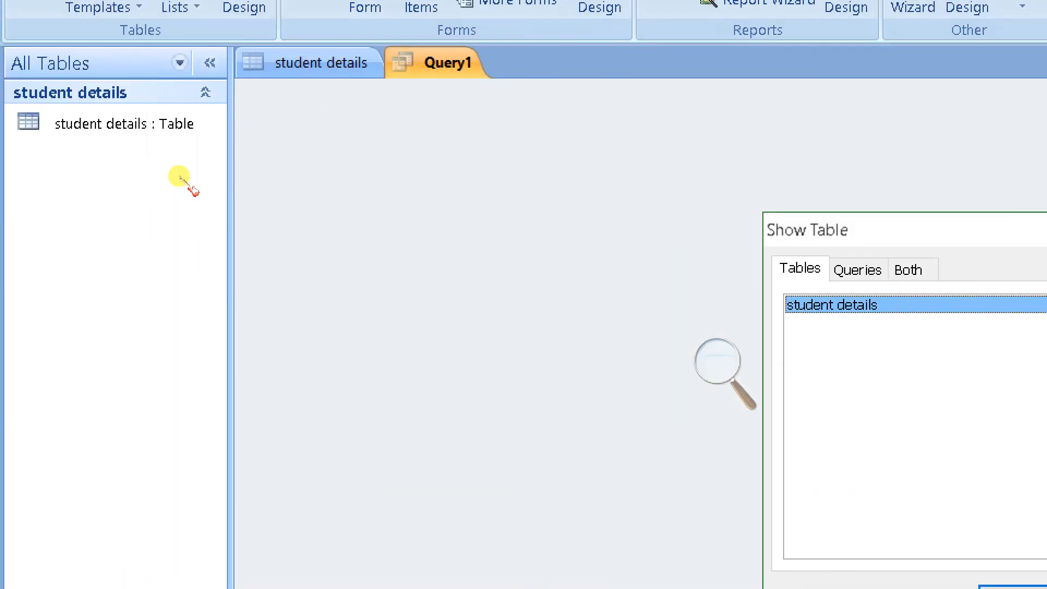
pyautogui.click(362, 252)
pyautogui.click(713, 386)
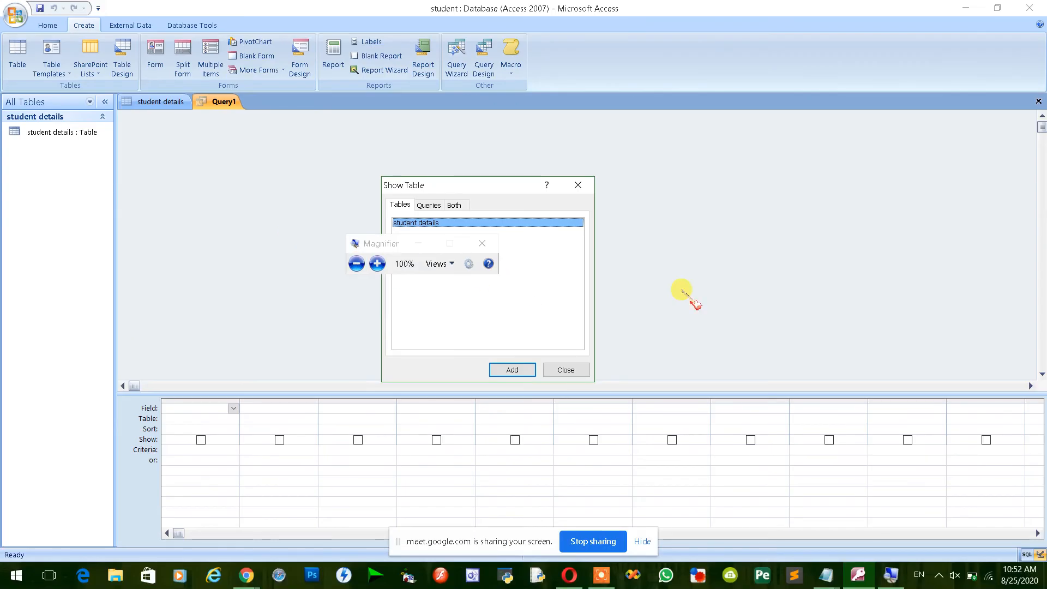
pyautogui.click(376, 264)
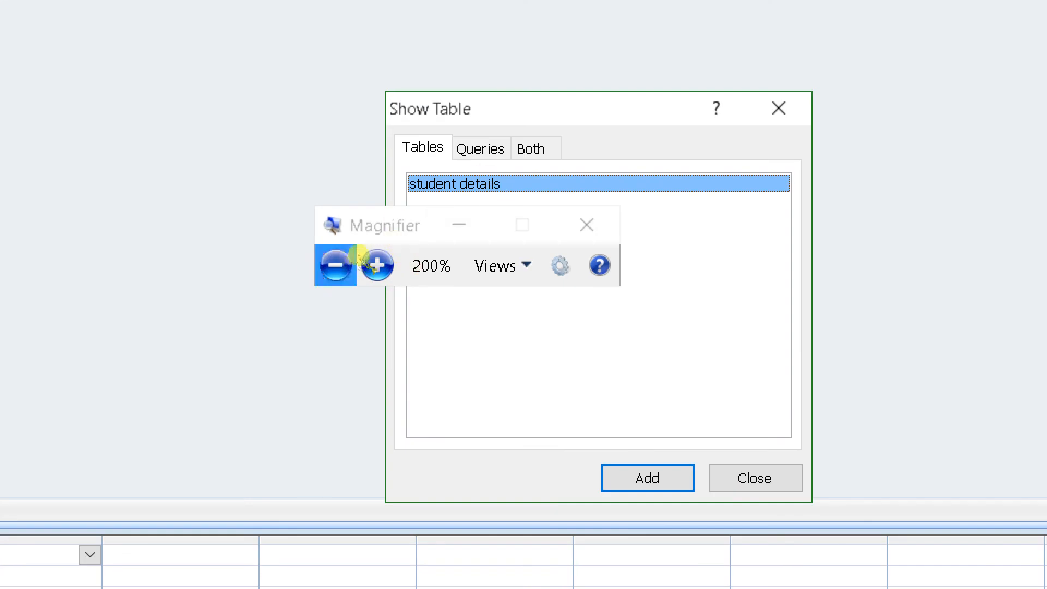
pyautogui.click(587, 225)
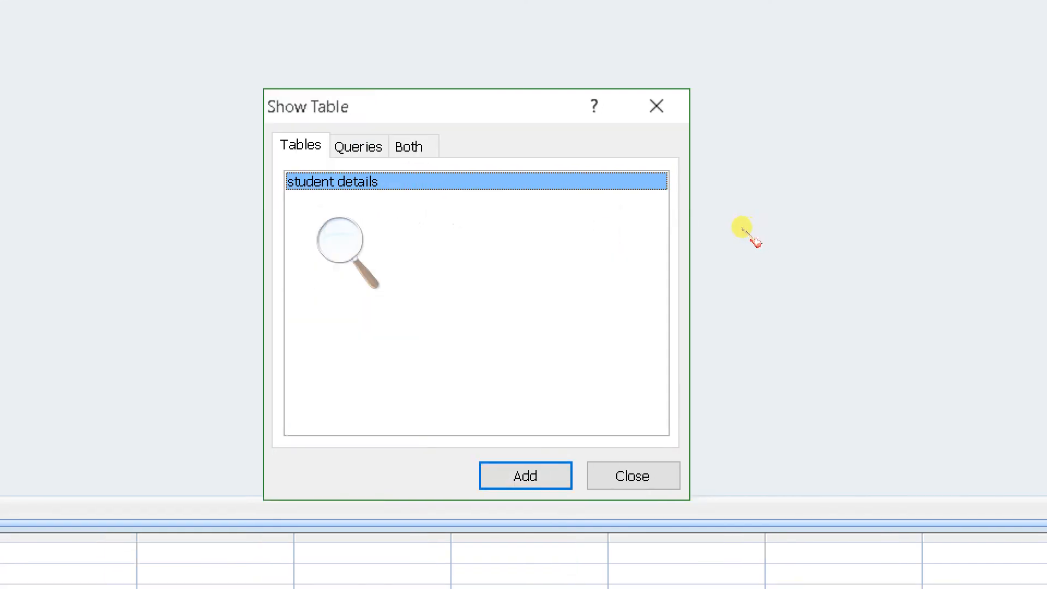
pyautogui.click(420, 252)
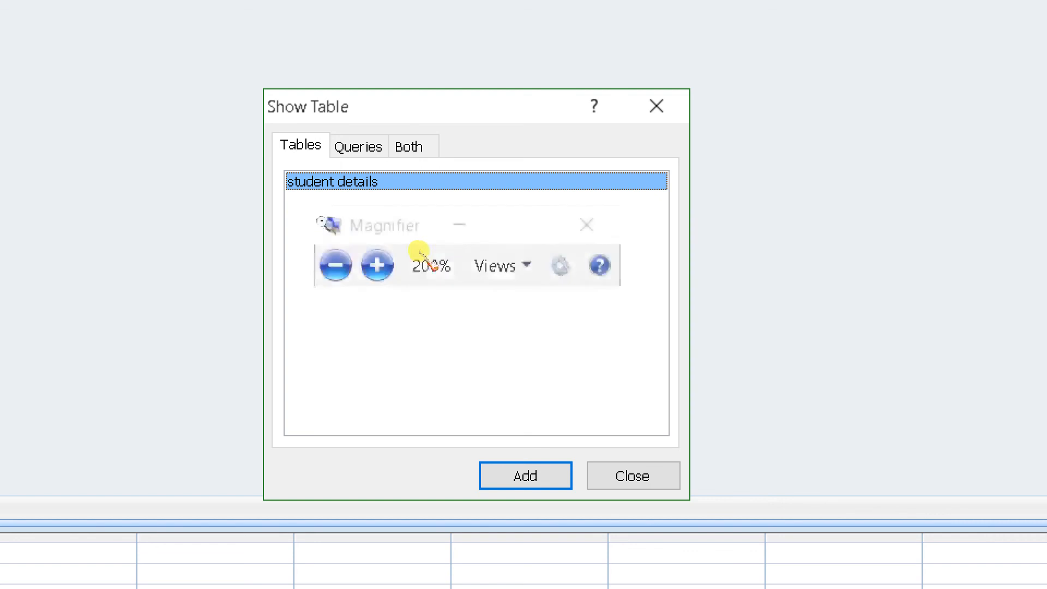
pyautogui.moveTo(430, 246); pyautogui.dragTo(680, 240)
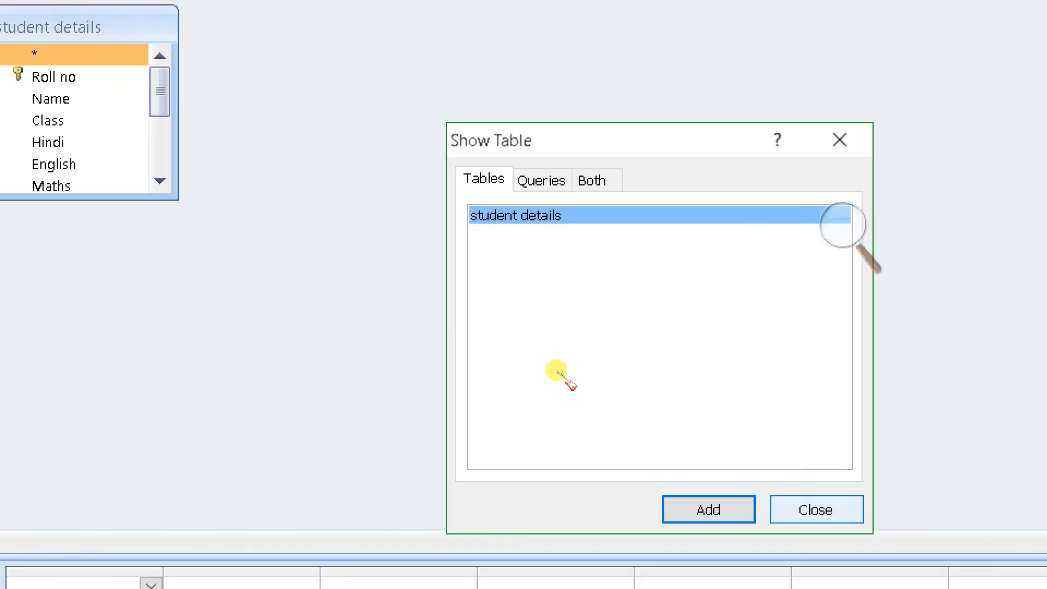
# Add the student details table to the query, close the table selection, and place Roll no in the first query column.
pyautogui.click(960, 551)
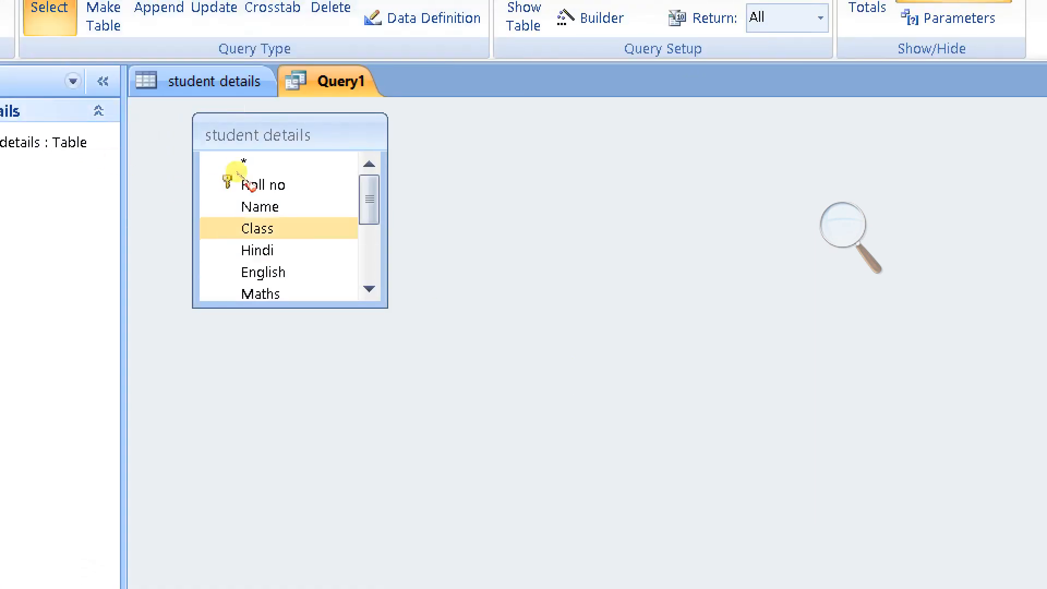
pyautogui.scroll(-3, 238, 159)
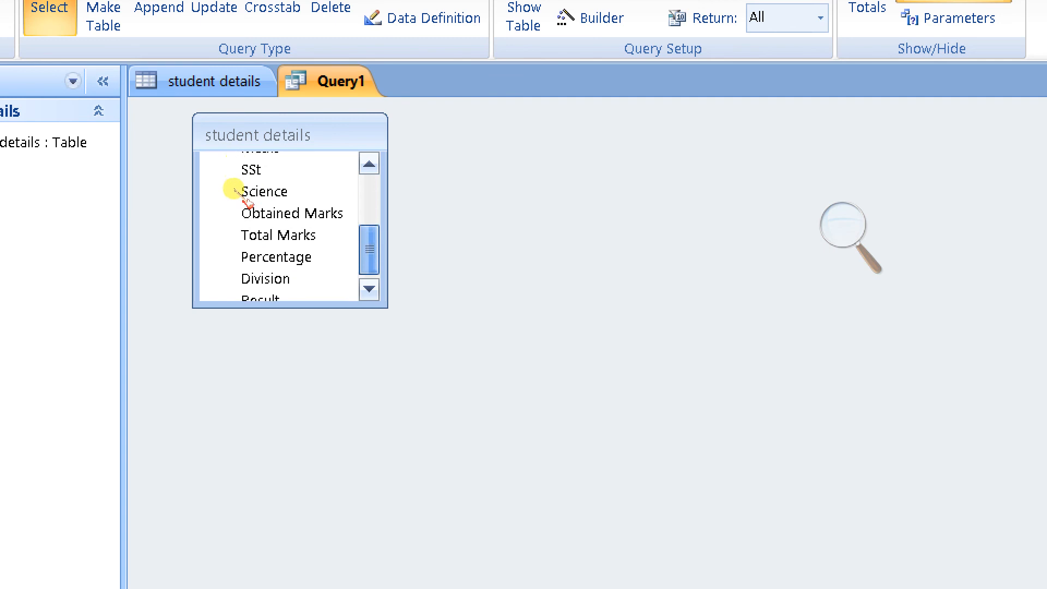
pyautogui.scroll(3, 236, 164)
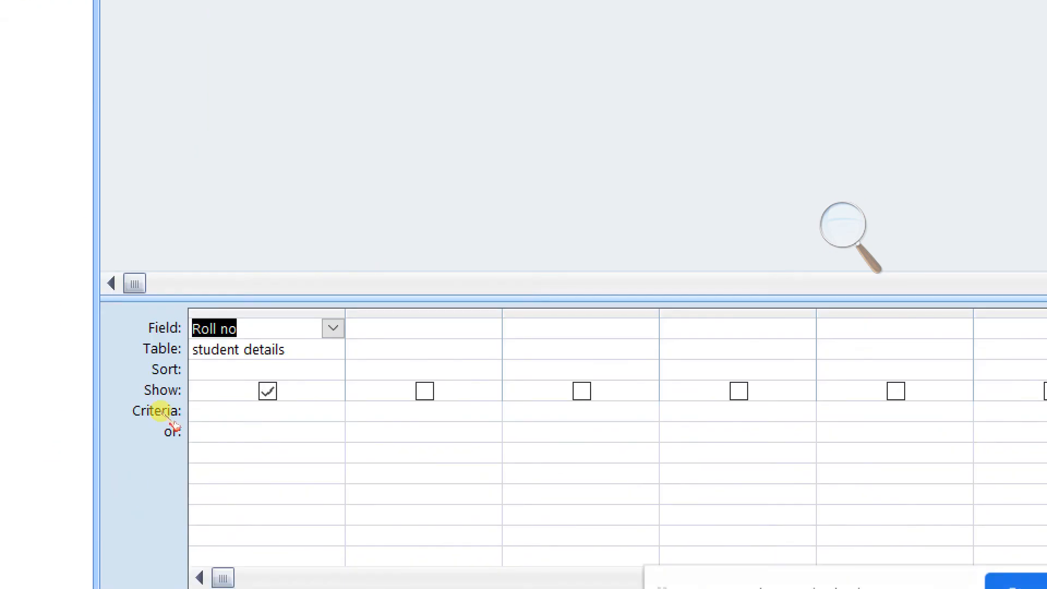
# Choose Name from the student details fields for the second query column.
pyautogui.press('Tab')
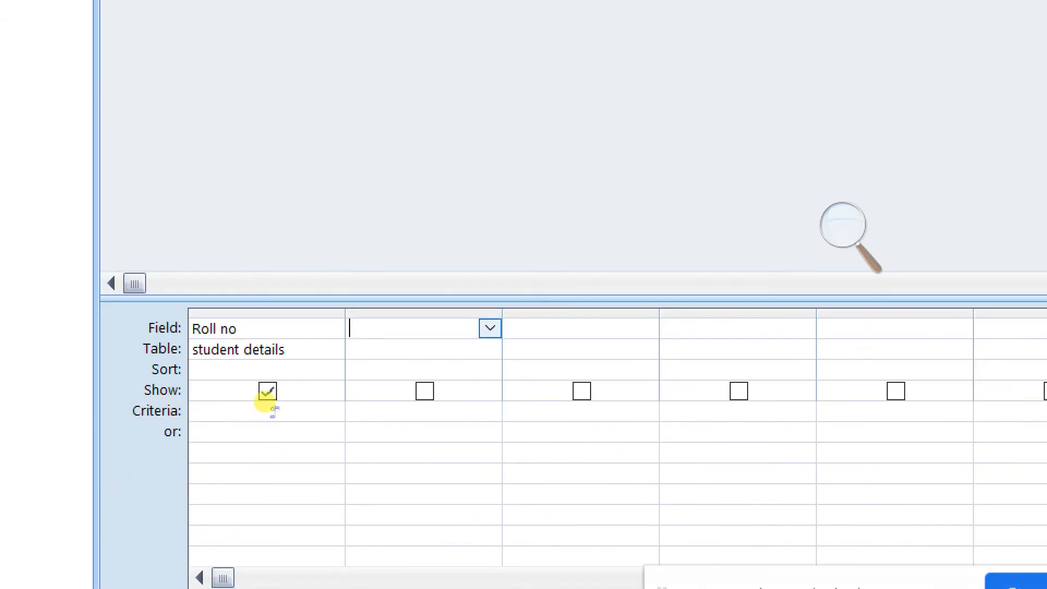
pyautogui.hotkey('alt', 'Down')
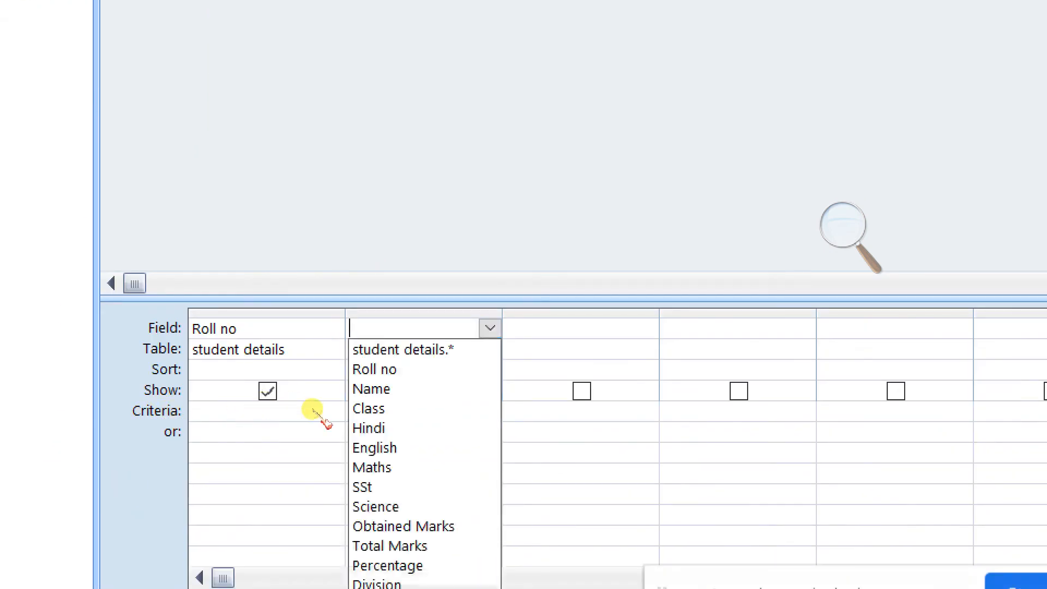
pyautogui.press('Down')
pyautogui.press('Down')
pyautogui.press('Down')
pyautogui.press('Down')
pyautogui.press('Up')
pyautogui.press('Return')
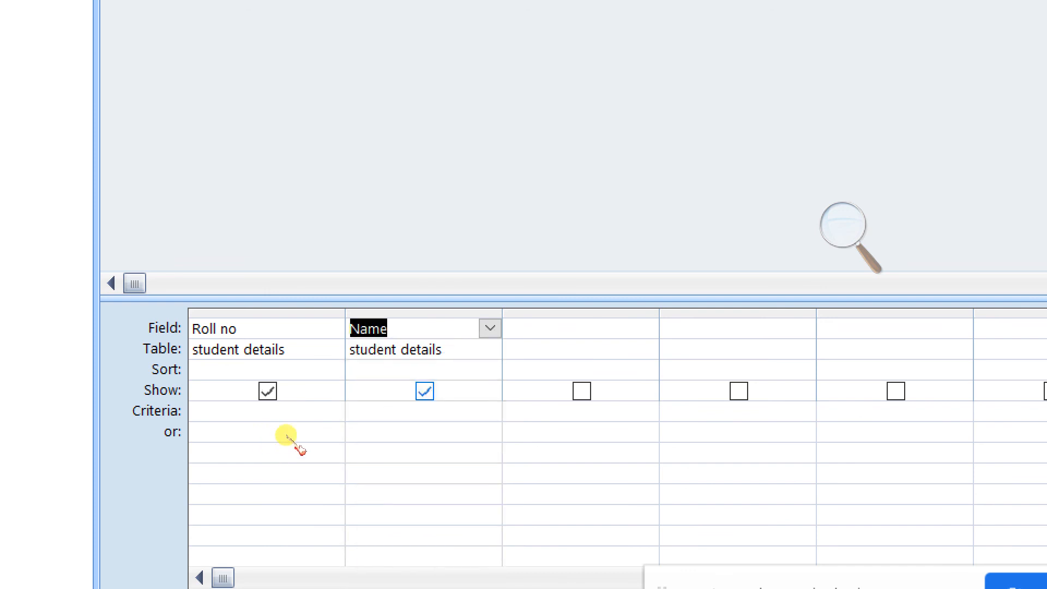
# Add the Class and Hindi fields to the third and fourth query columns.
pyautogui.press('Tab')
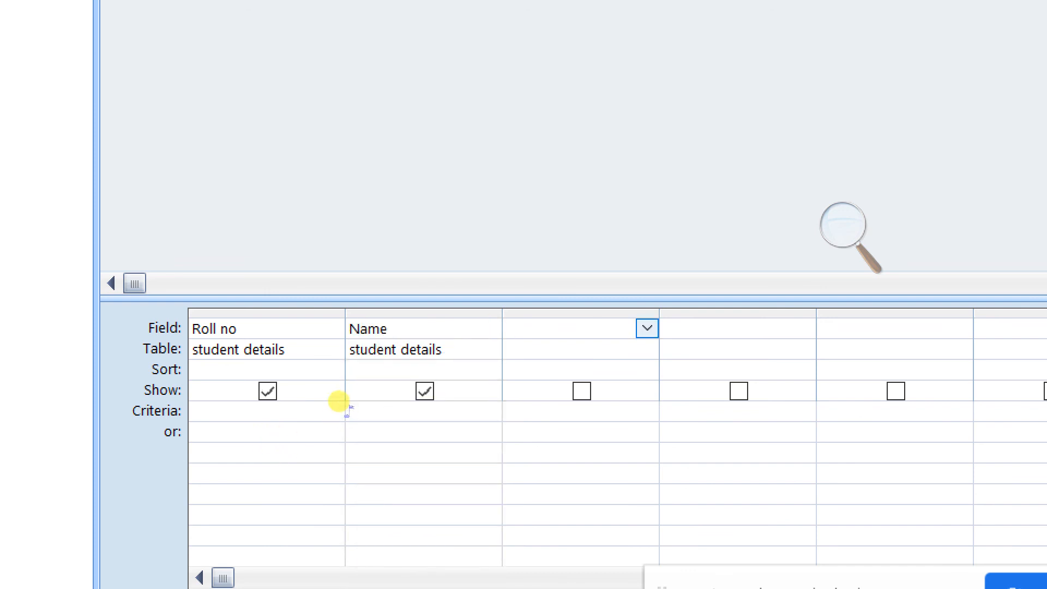
pyautogui.write('c')
pyautogui.press('Right')
pyautogui.press('Right')
pyautogui.press('Right')
pyautogui.press('Right')
pyautogui.press('Tab')
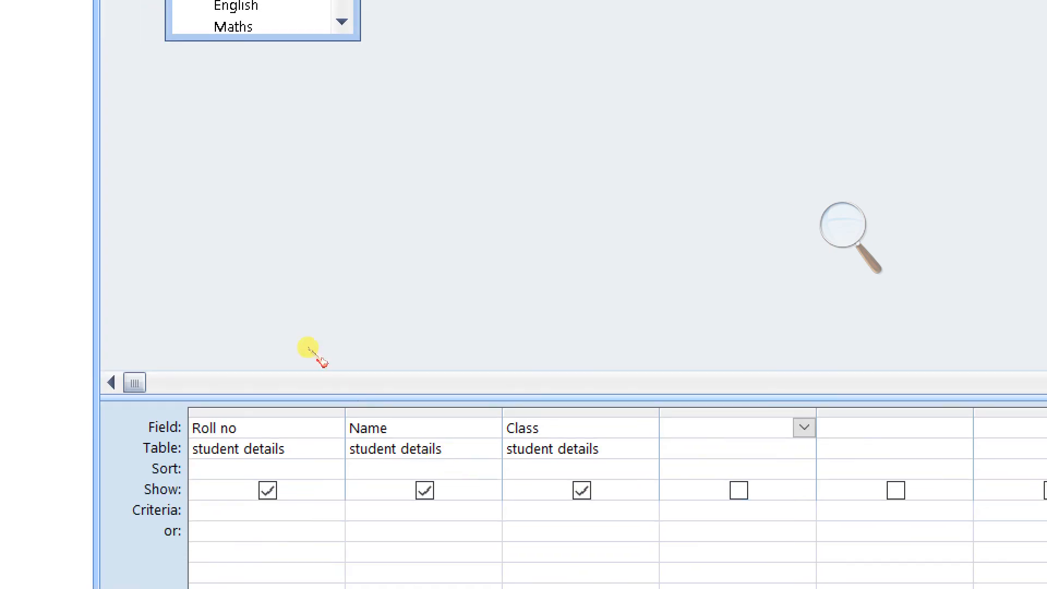
pyautogui.write('h')
pyautogui.press('Right')
pyautogui.press('Right')
pyautogui.press('Return')
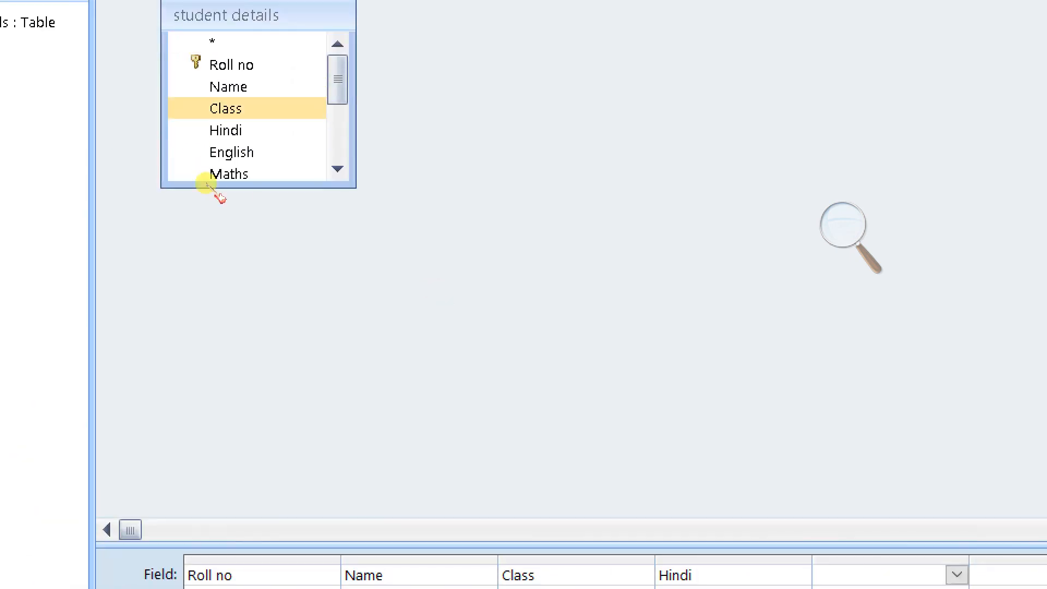
# Add the English and Maths fields to the query columns after Hindi.
pyautogui.scroll(-3, 235, 206)
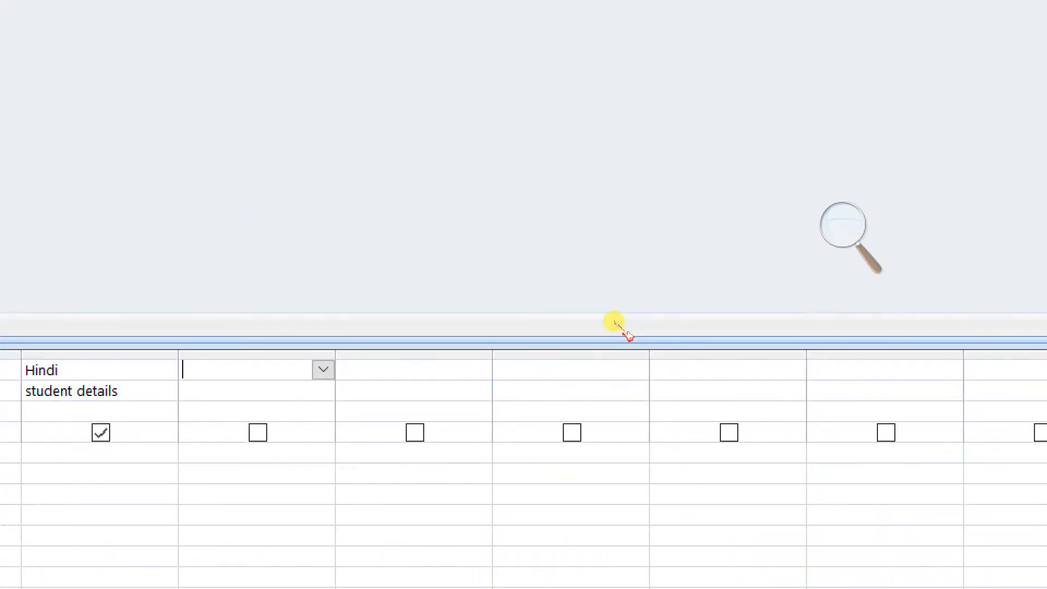
pyautogui.write('english')
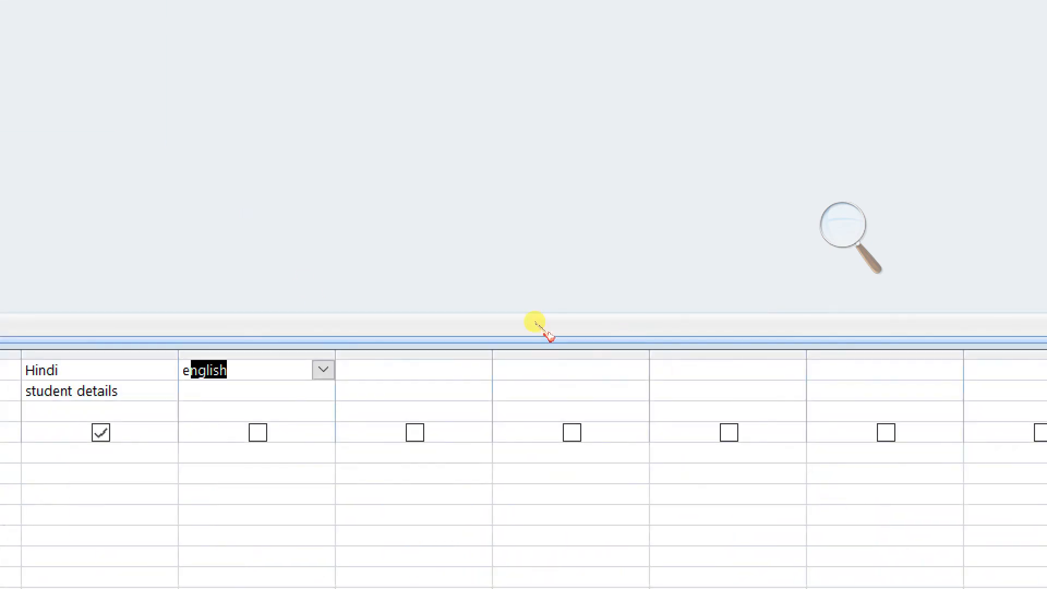
pyautogui.press('Tab')
pyautogui.write('m')
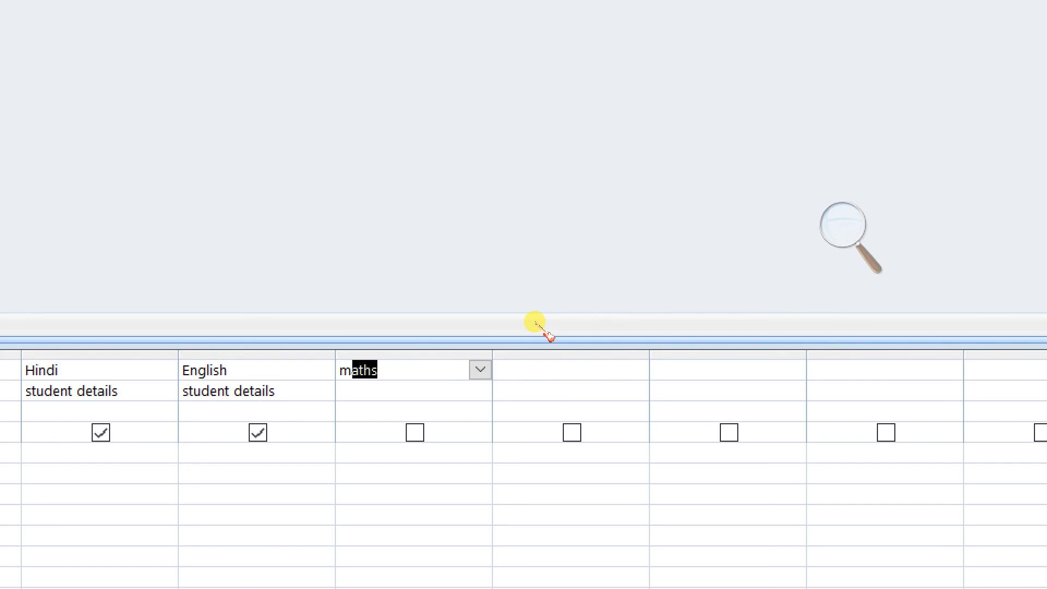
pyautogui.press('Tab')
# Add the SSt and Science fields to the query columns after Maths.
pyautogui.write('s')
pyautogui.press('Tab')
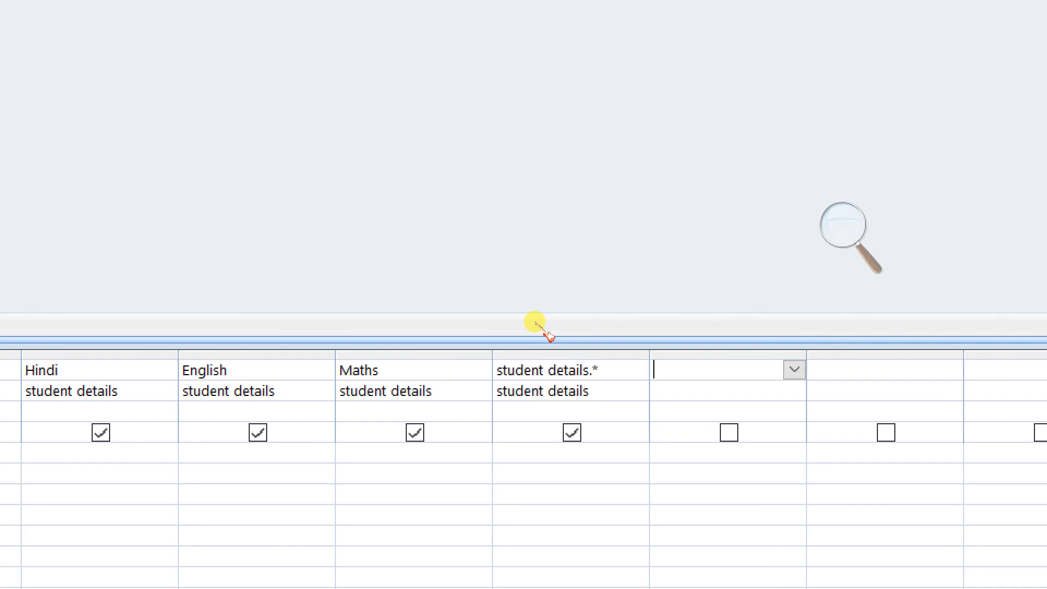
pyautogui.hotkey('shift', 'Tab')
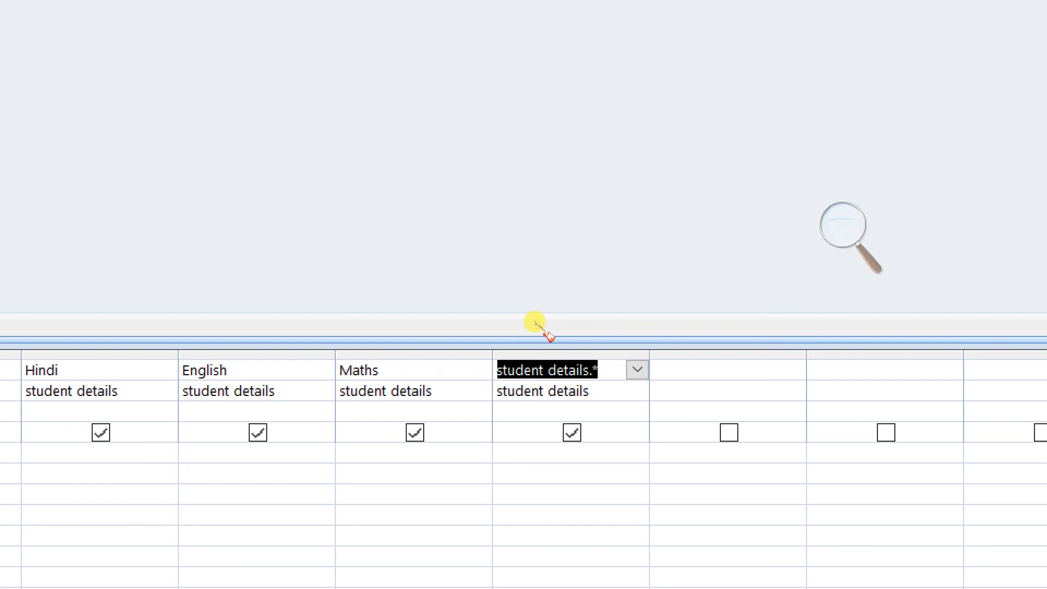
pyautogui.write('ss')
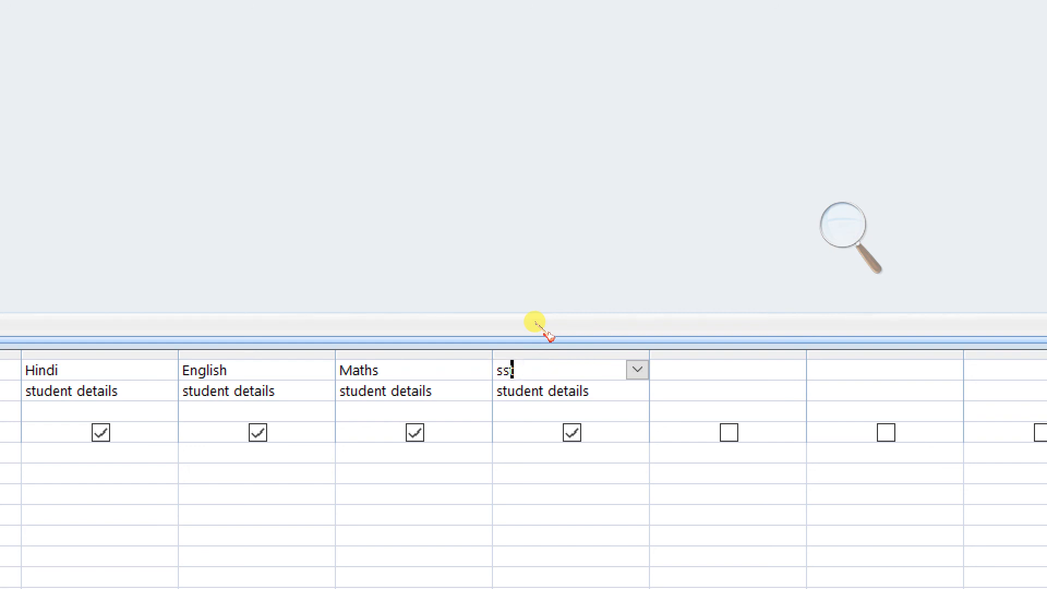
pyautogui.write('t')
pyautogui.press('Tab')
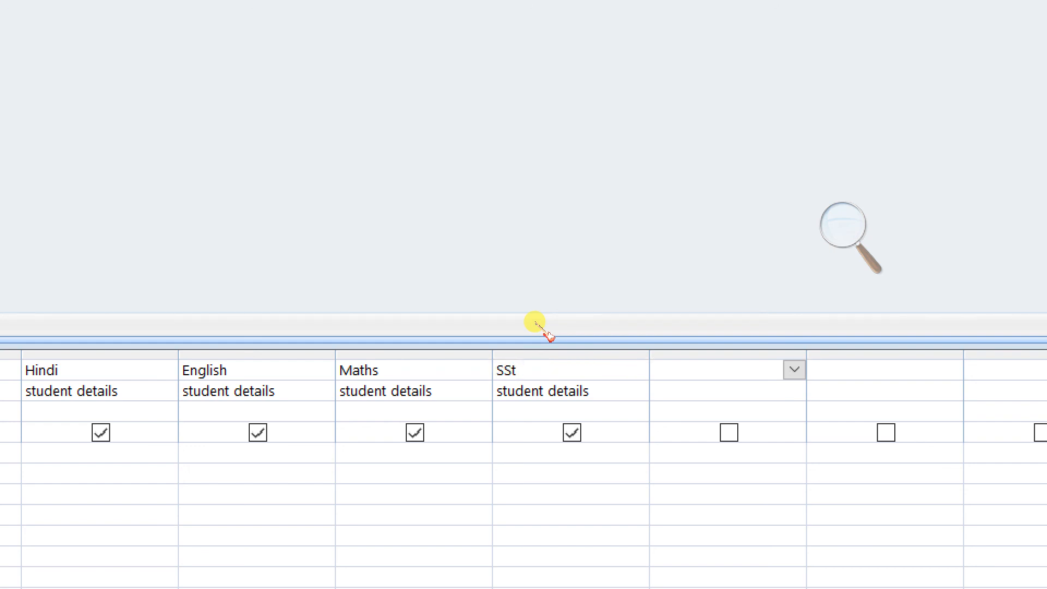
pyautogui.write('science')
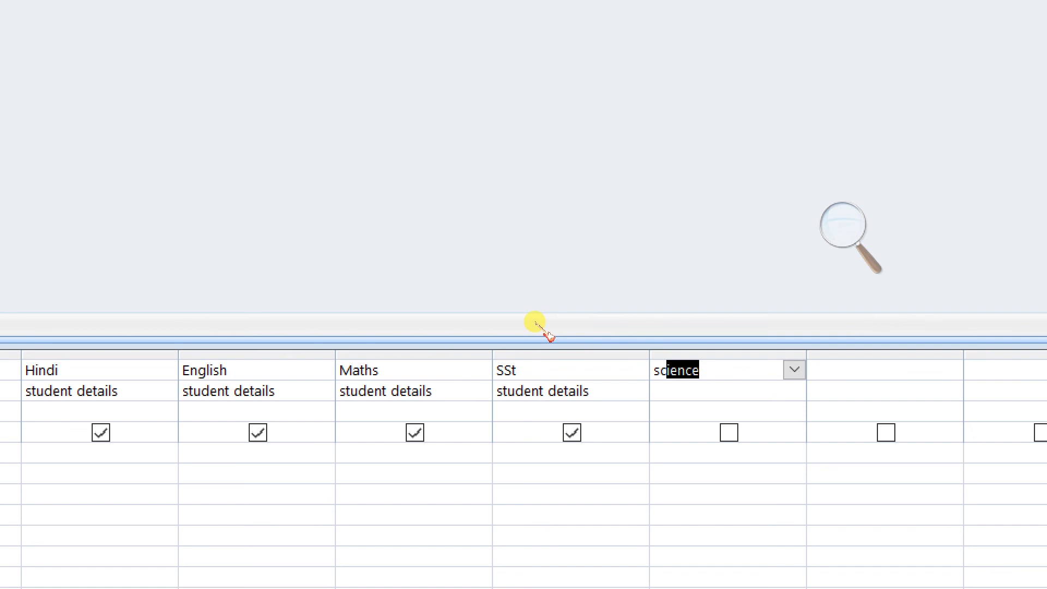
pyautogui.press('Tab')
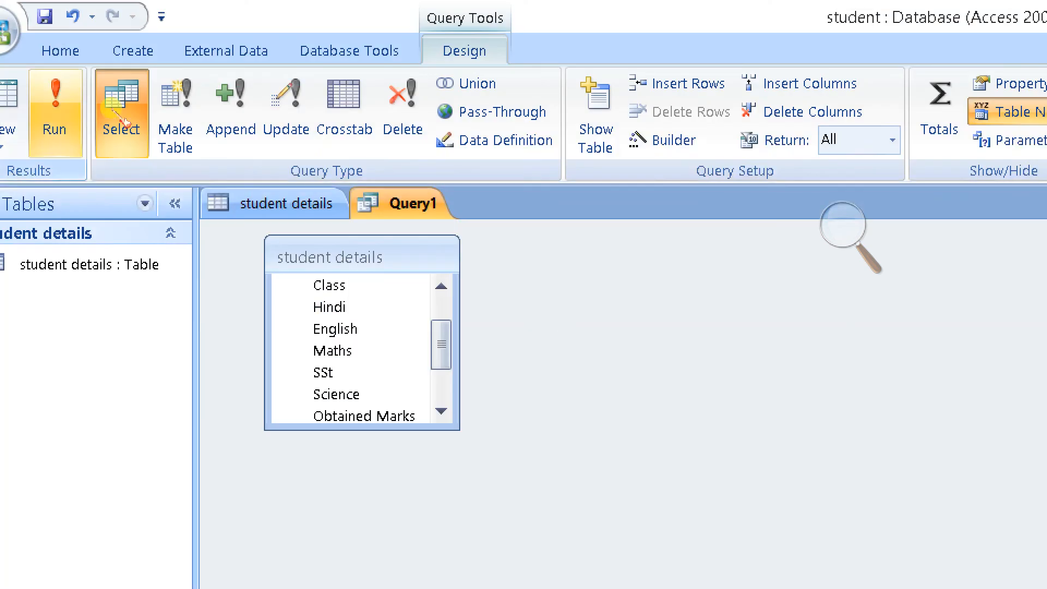
# Add the Obtained Marks and Total Marks fields to the query columns after Science.
pyautogui.press('Up')
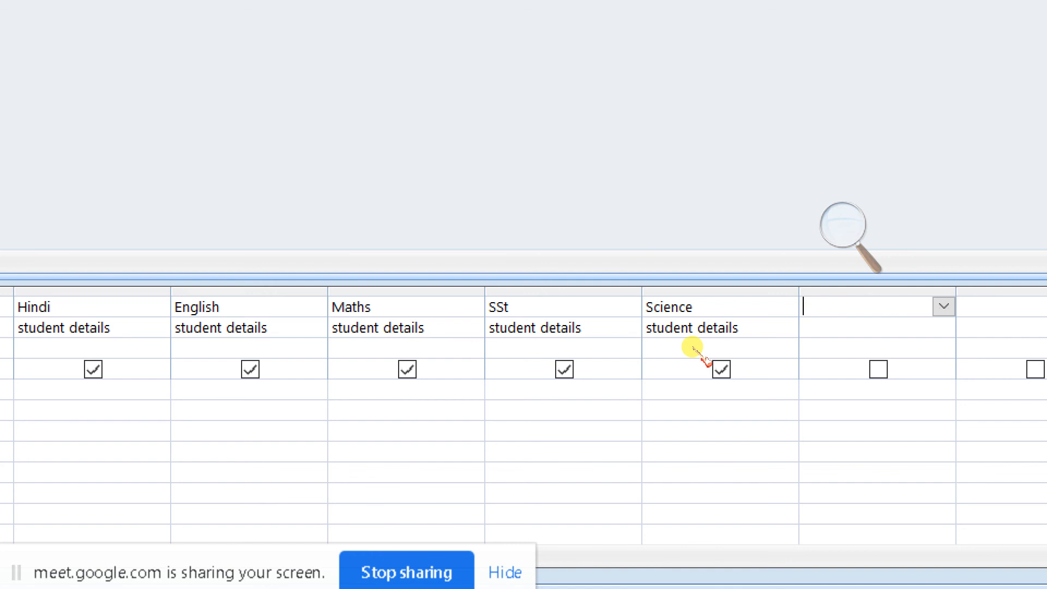
pyautogui.write('o')
pyautogui.press('Tab')
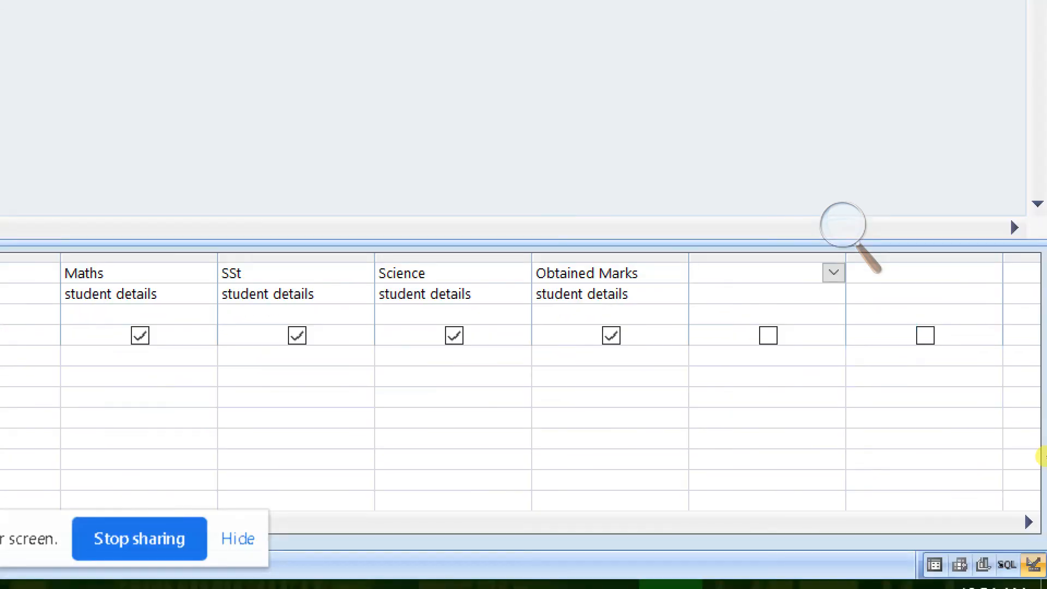
pyautogui.write('t')
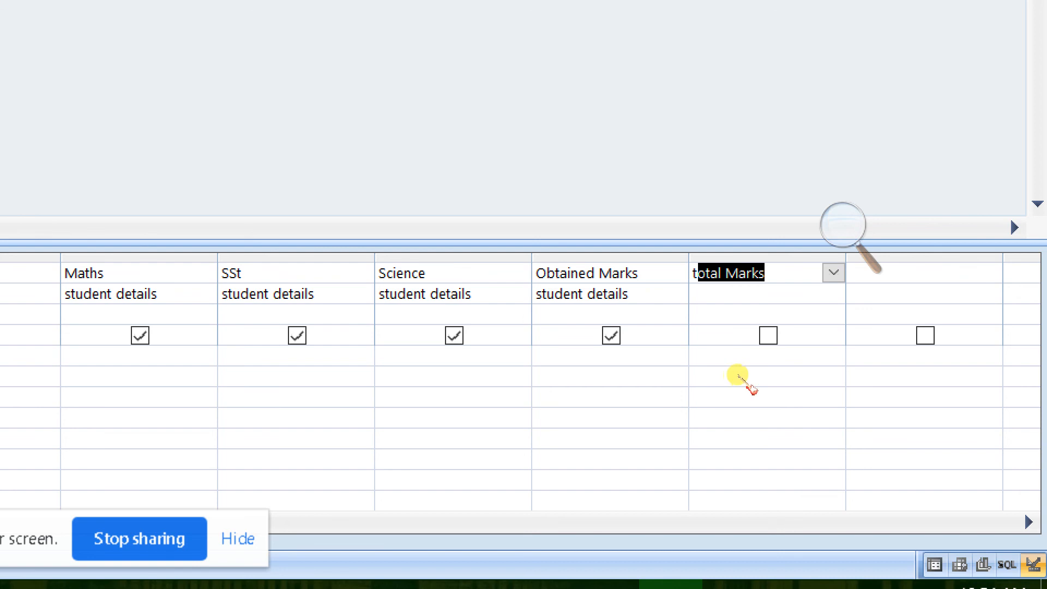
pyautogui.write('otal Marks')
pyautogui.press('Tab')
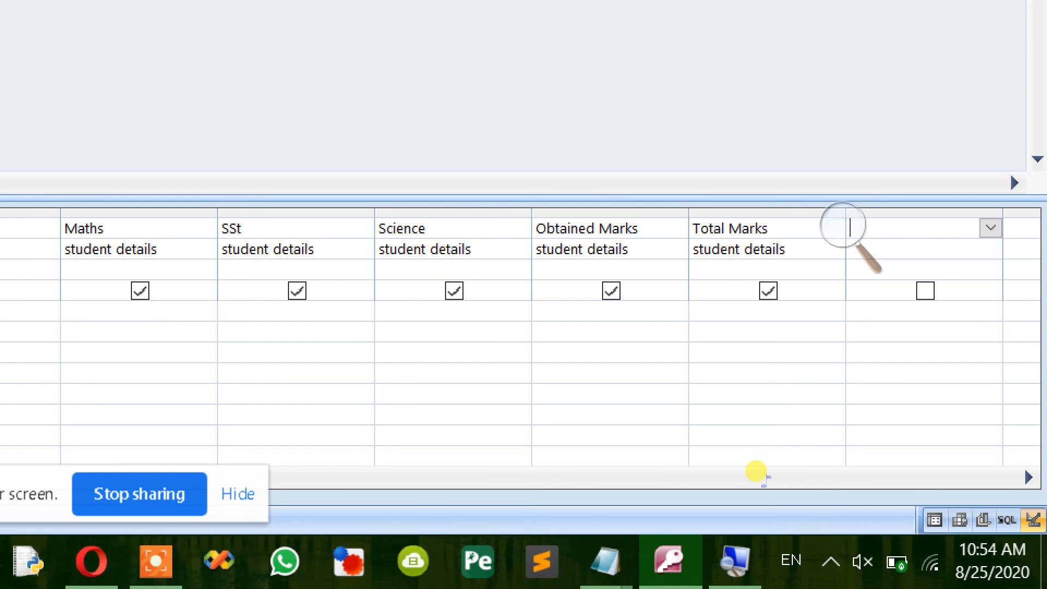
# Add the Percentage field to the query column after Total Marks.
pyautogui.write('p')
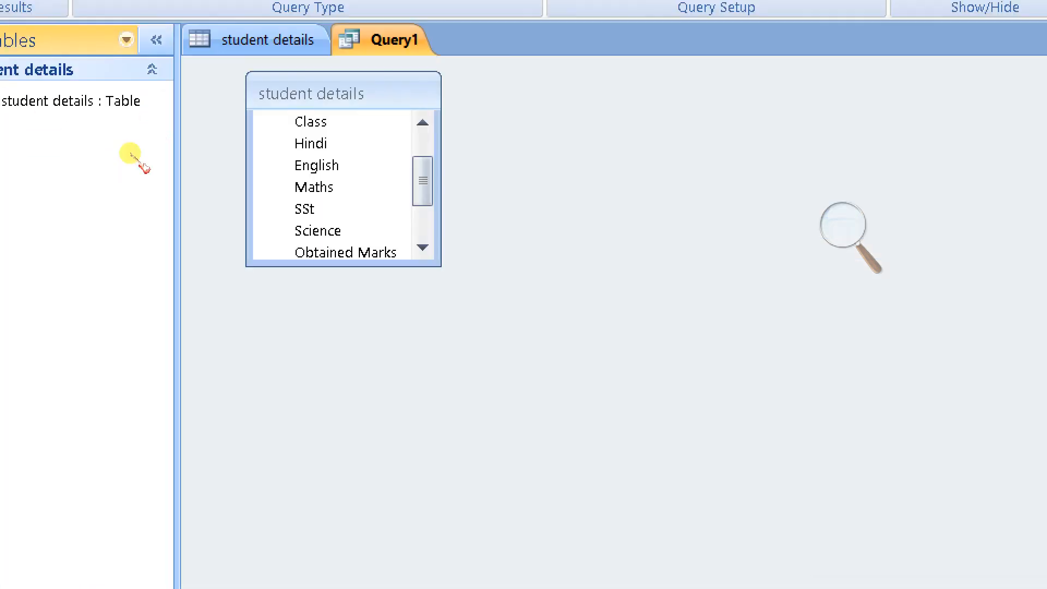
pyautogui.click(422, 248)
pyautogui.scroll(-3, 234, 205)
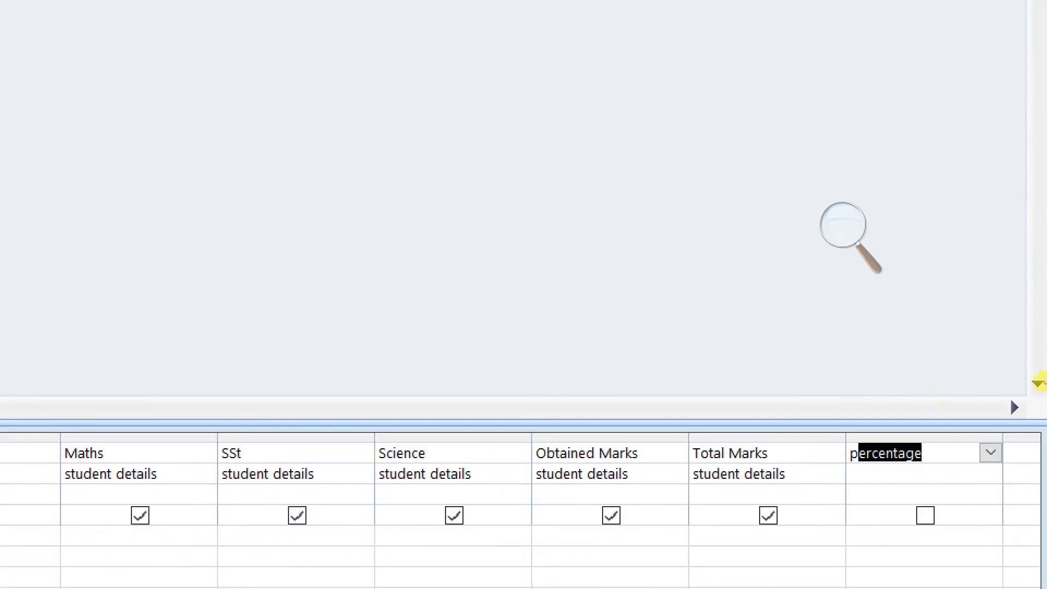
pyautogui.press('Right')
pyautogui.press('Right')
pyautogui.press('Right')
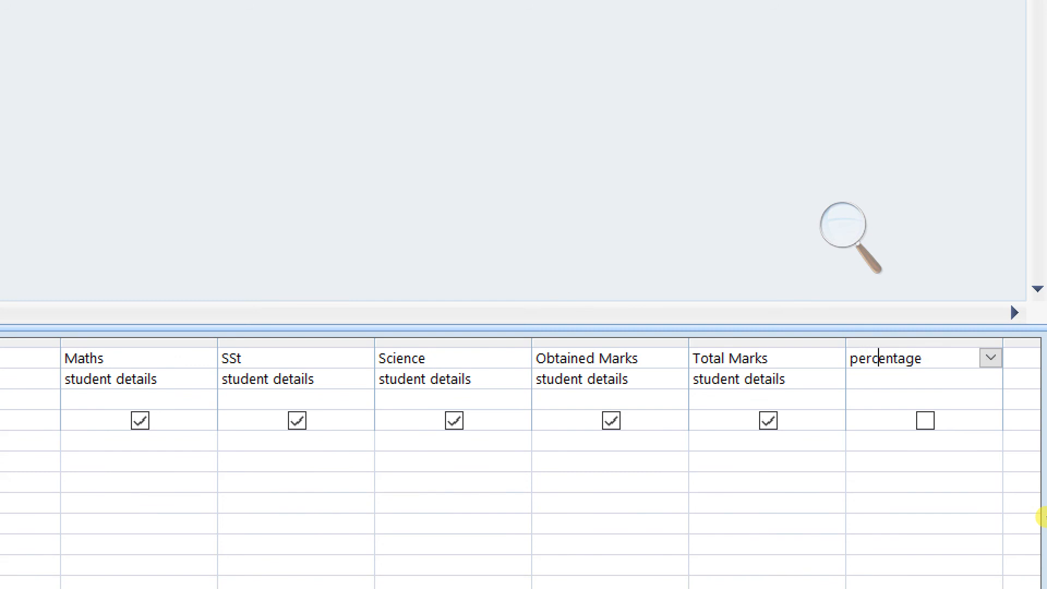
pyautogui.press('Tab')
# Add the Division and Result fields to the query columns after Percentage.
pyautogui.write('division')
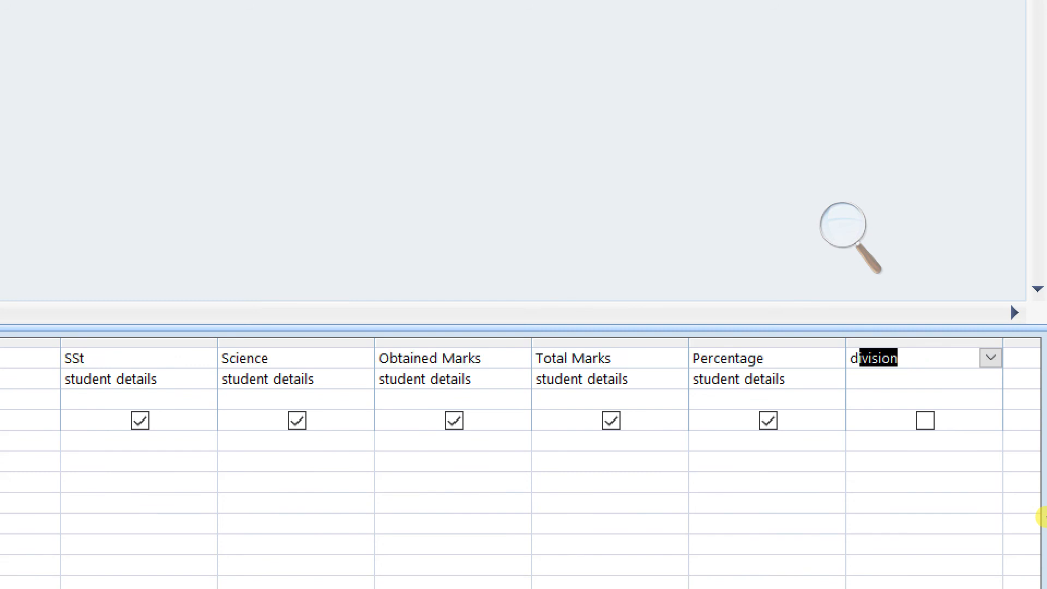
pyautogui.press('Tab')
pyautogui.write('re')
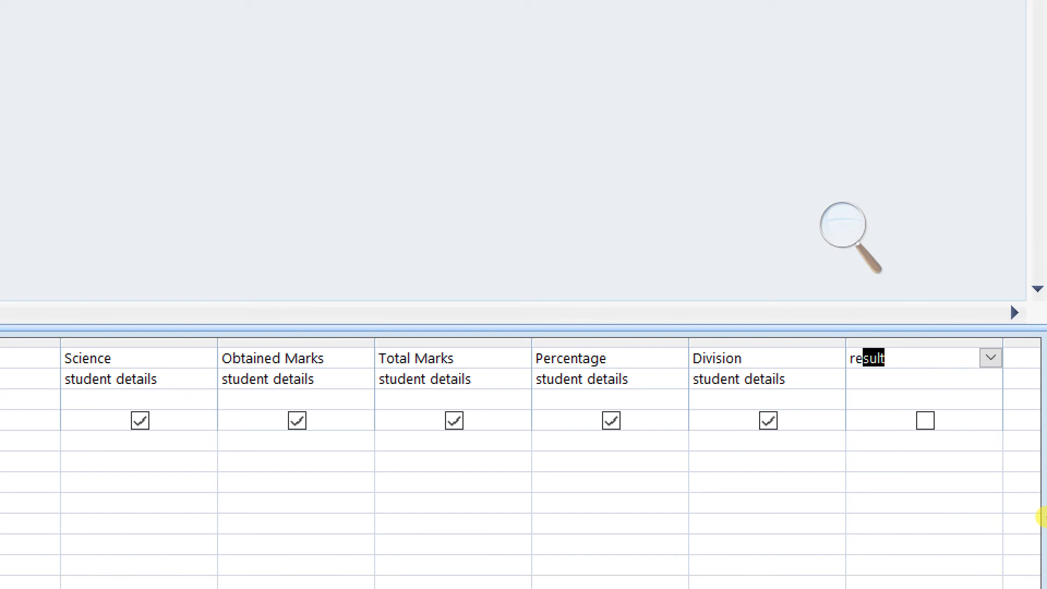
pyautogui.press('Tab')
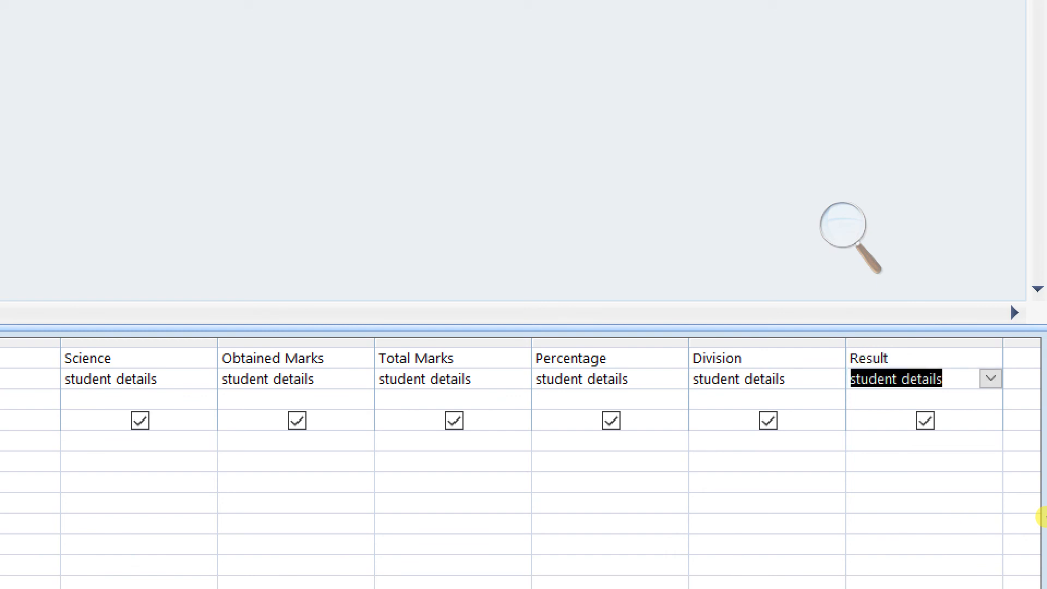
# Open the Expression Builder for the Obtained Marks field of the query.
pyautogui.hotkey('shift', 'Tab')
pyautogui.hotkey('shift', 'Tab')
pyautogui.hotkey('shift', 'Tab')
pyautogui.hotkey('shift', 'Tab')
pyautogui.hotkey('shift', 'Tab')
pyautogui.hotkey('shift', 'Tab')
pyautogui.press('Tab')
pyautogui.press('Tab')
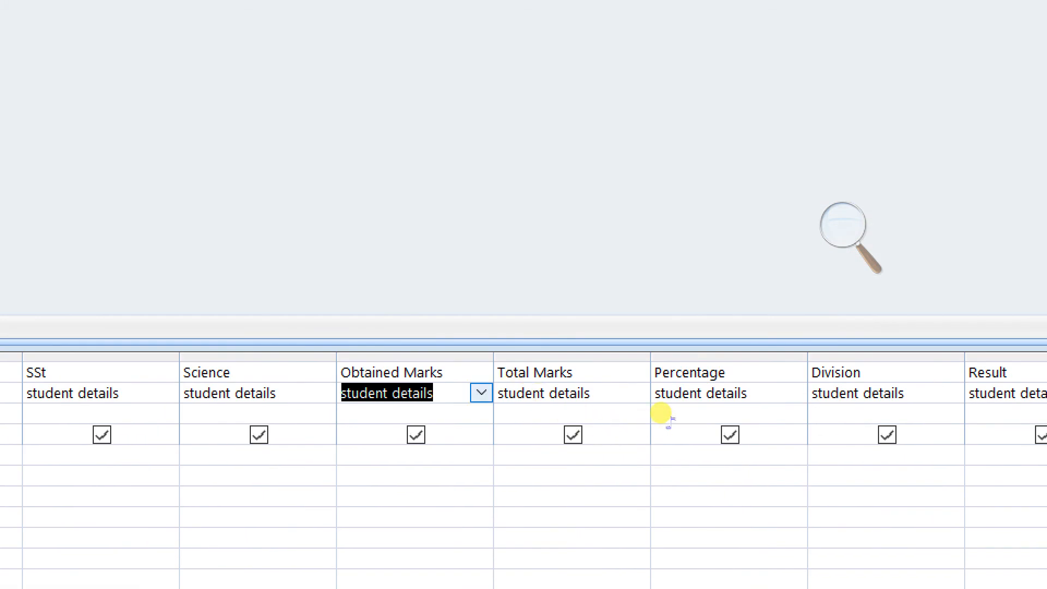
pyautogui.press('Up')
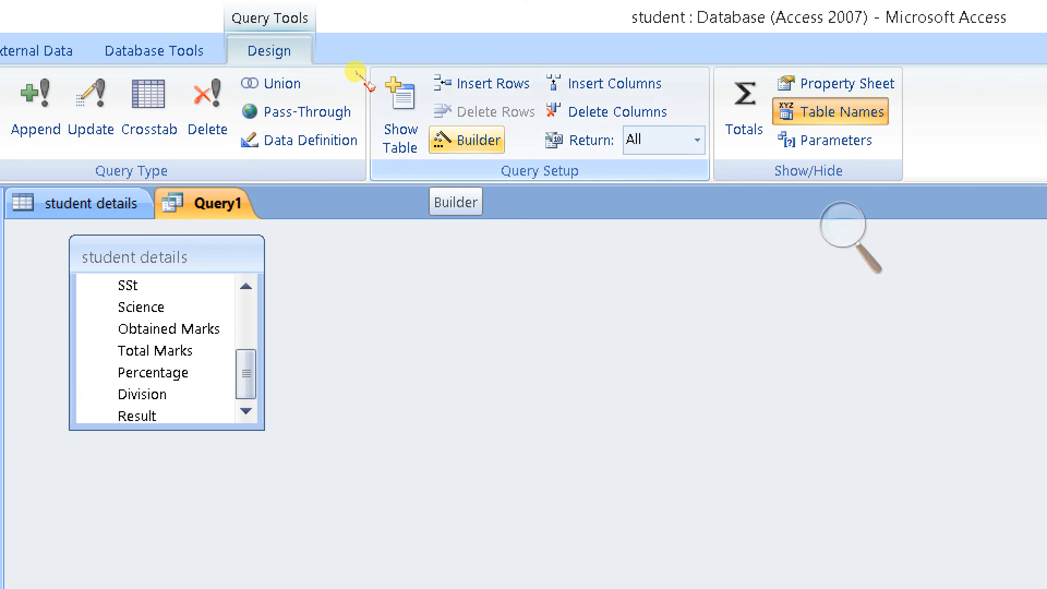
pyautogui.click(469, 140)
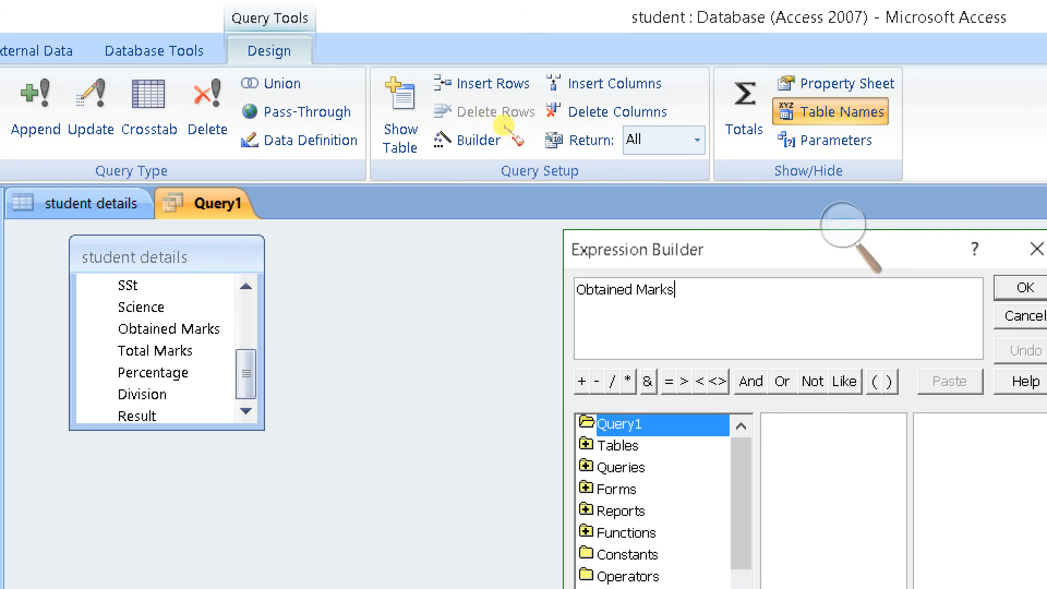
pyautogui.moveTo(334, 59); pyautogui.dragTo(352, 72)
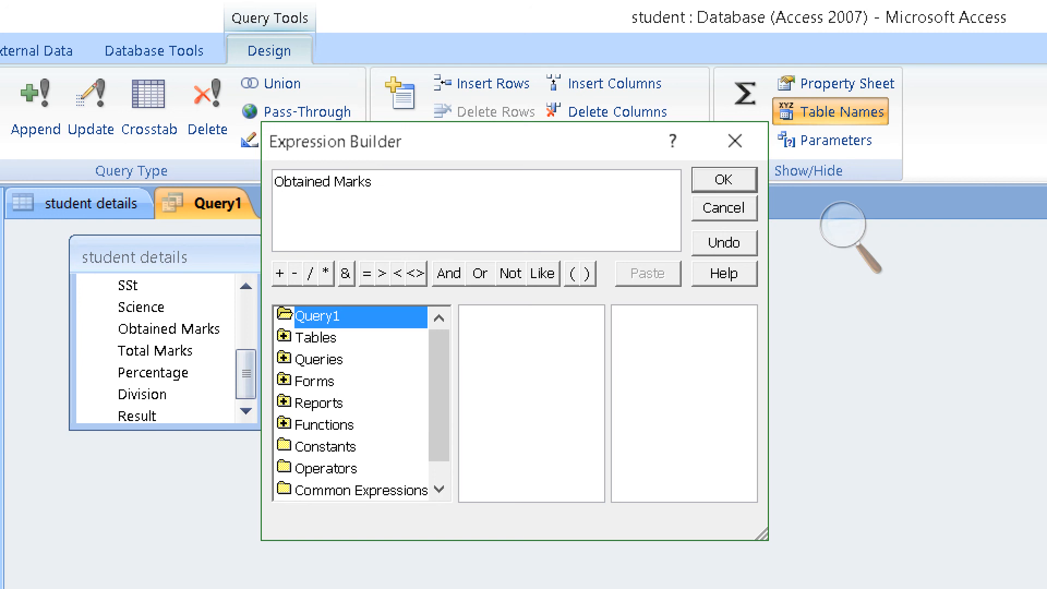
# Put a colon after Obtained Marks in the expression and insert the Hindi field from the student details table.
pyautogui.write('=')
pyautogui.press('BackSpace')
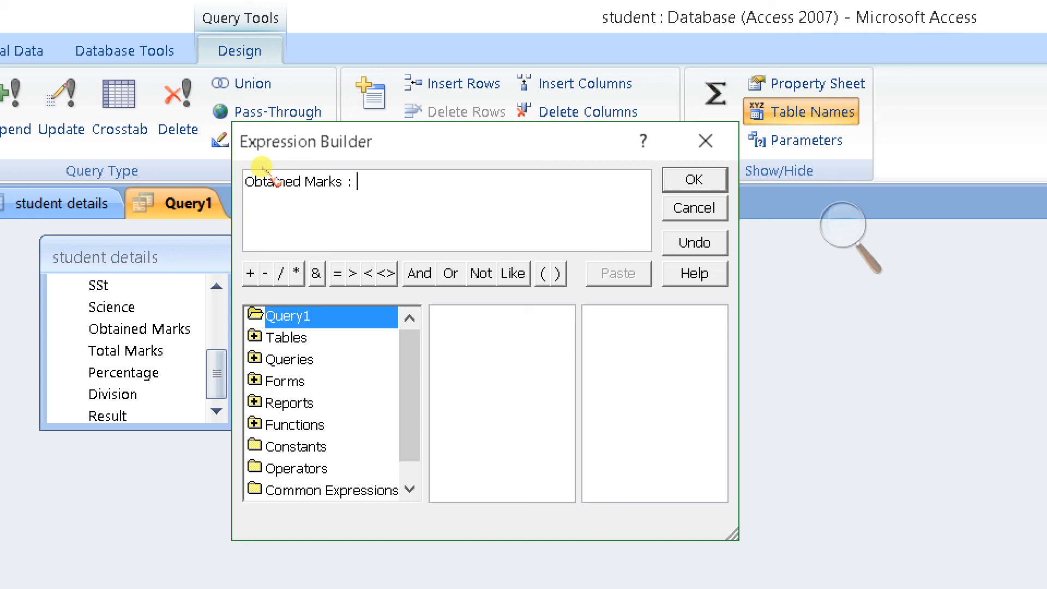
pyautogui.press('Down')
pyautogui.press('Right')
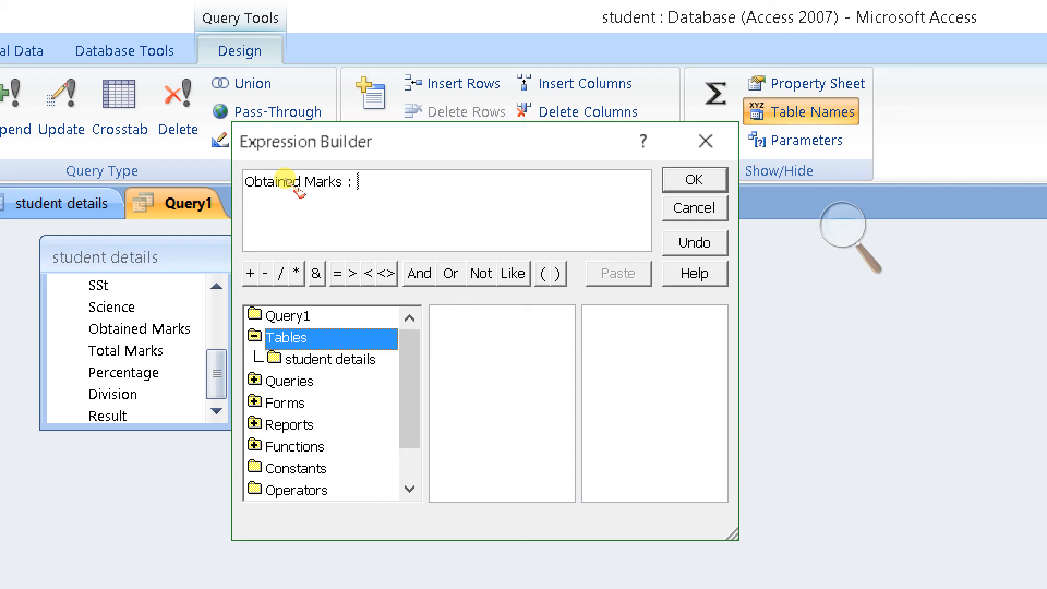
pyautogui.press('Down')
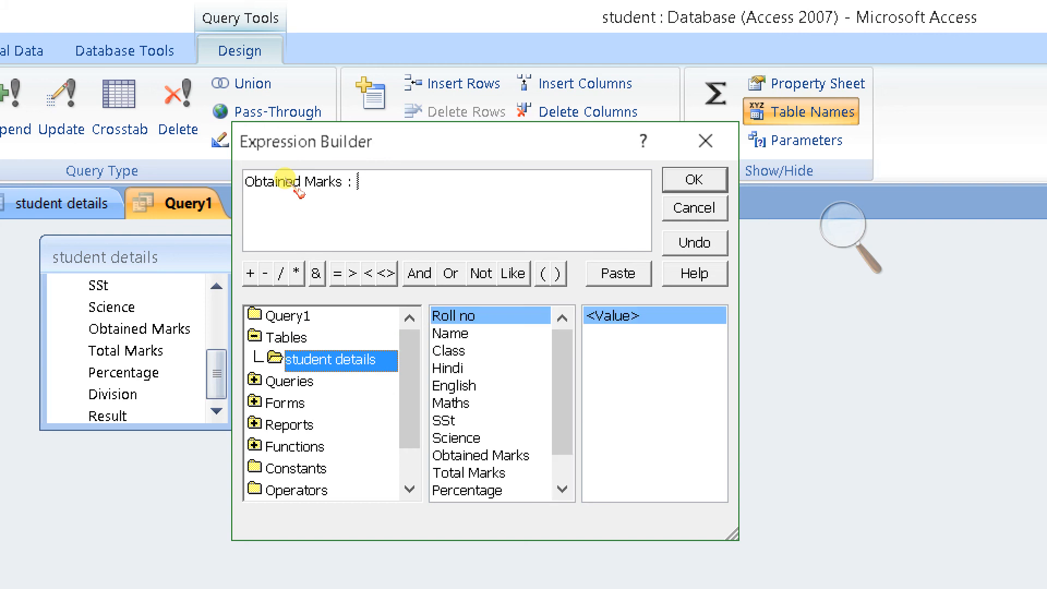
pyautogui.click(357, 181)
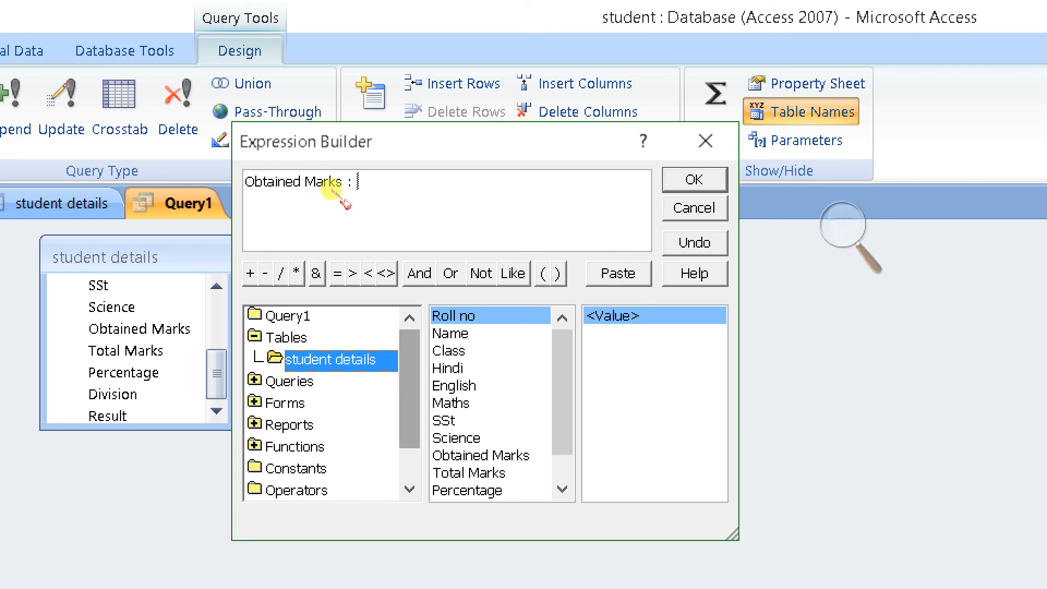
pyautogui.doubleClick(448, 368)
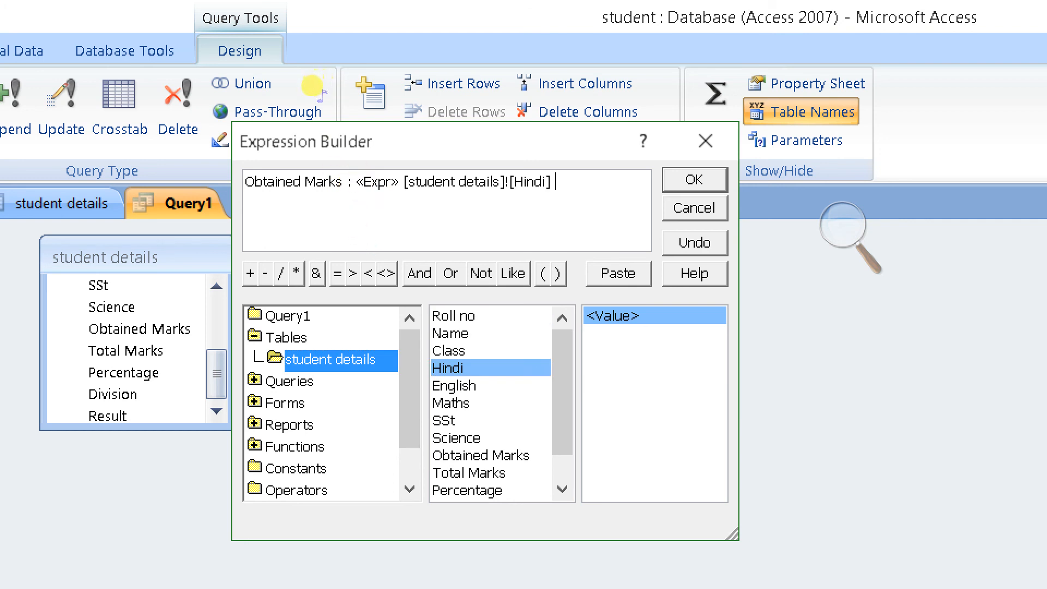
# Remove the «Expr» placeholder in front of the Hindi field reference in the expression.
pyautogui.click(378, 181)
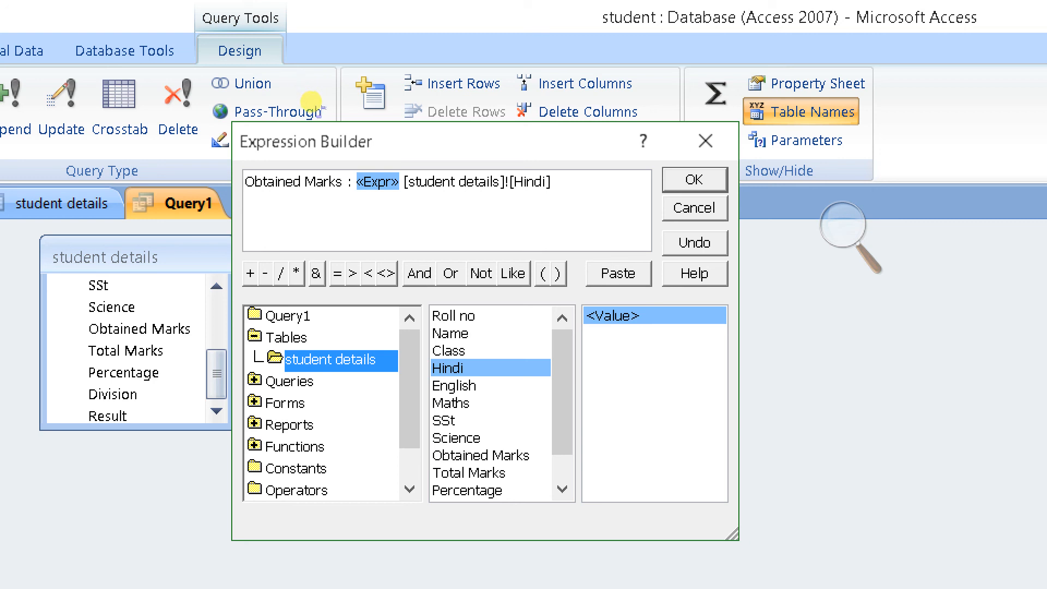
pyautogui.click(559, 183)
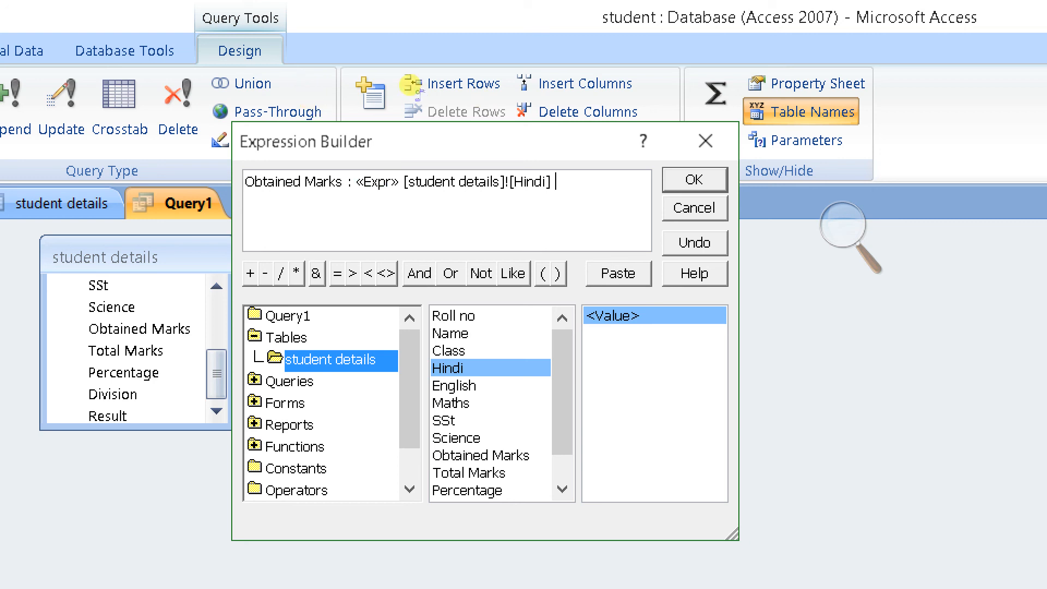
pyautogui.click(377, 181)
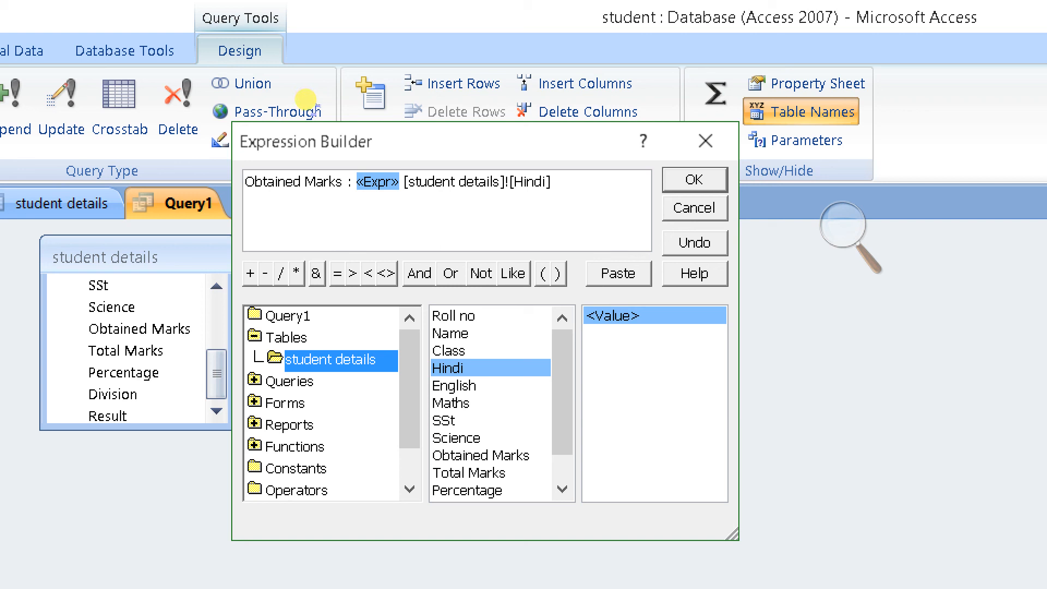
pyautogui.press('Delete')
pyautogui.click(557, 183)
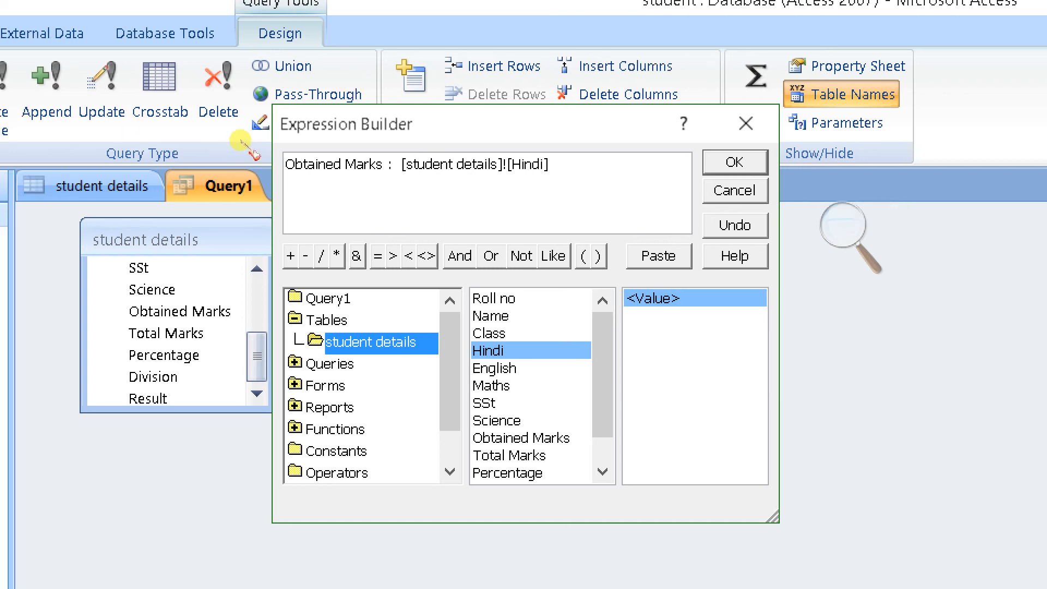
# Extend the Obtained Marks expression by adding the English and Maths fields with plus signs.
pyautogui.write('+')
pyautogui.press('BackSpace')
pyautogui.write('+')
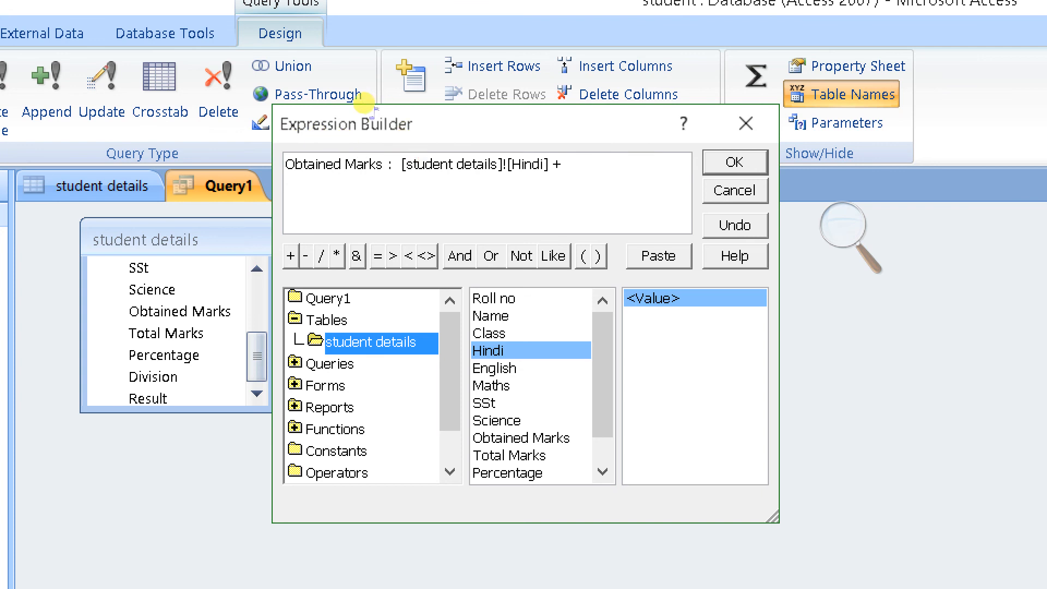
pyautogui.doubleClick(494, 368)
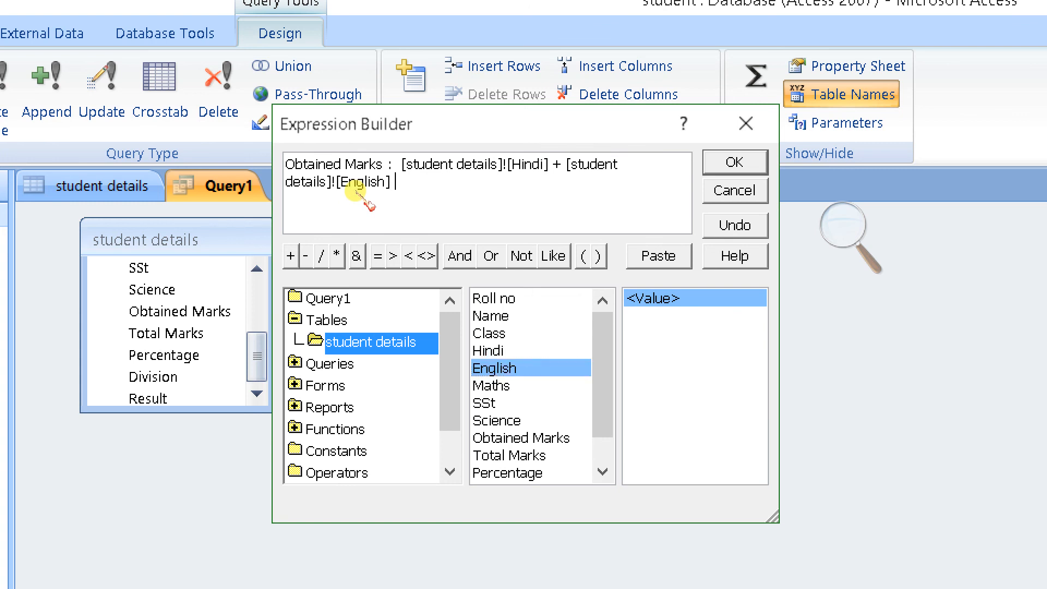
pyautogui.click(291, 255)
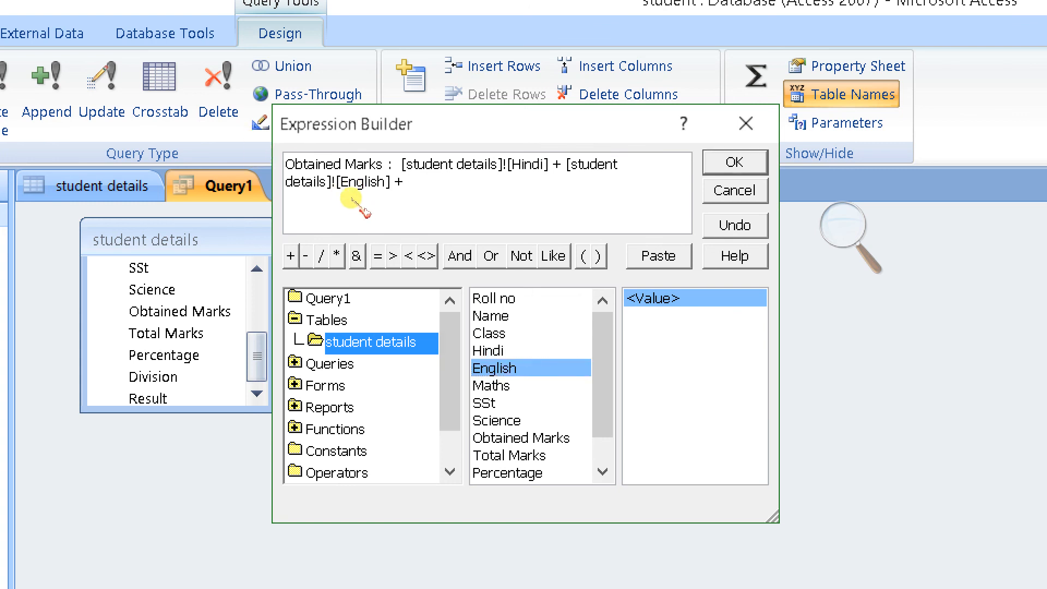
pyautogui.doubleClick(491, 385)
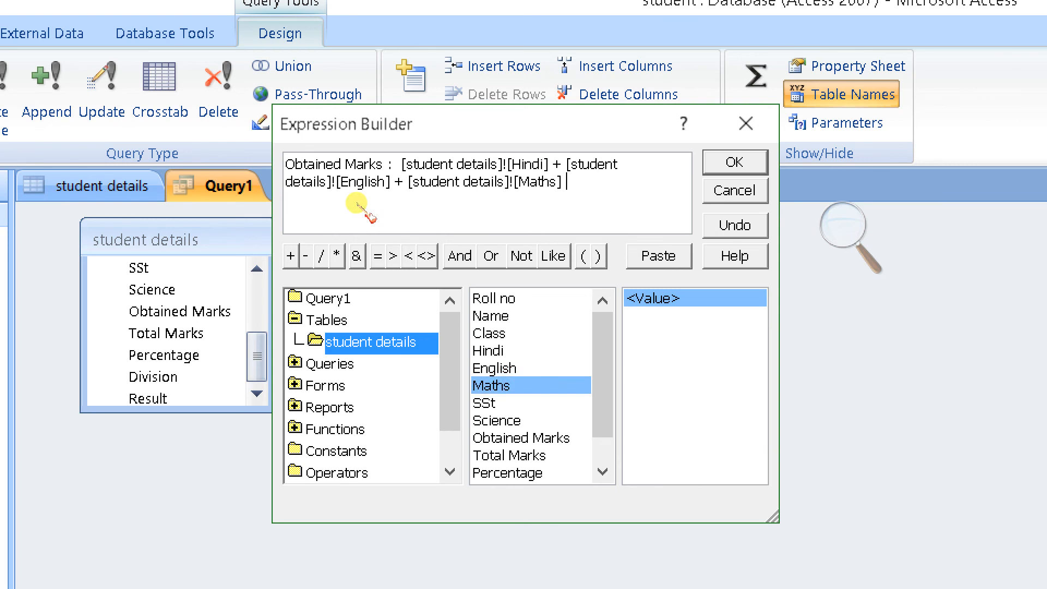
# Add the SSt and Science fields to the Obtained Marks sum and accept the expression.
pyautogui.click(291, 256)
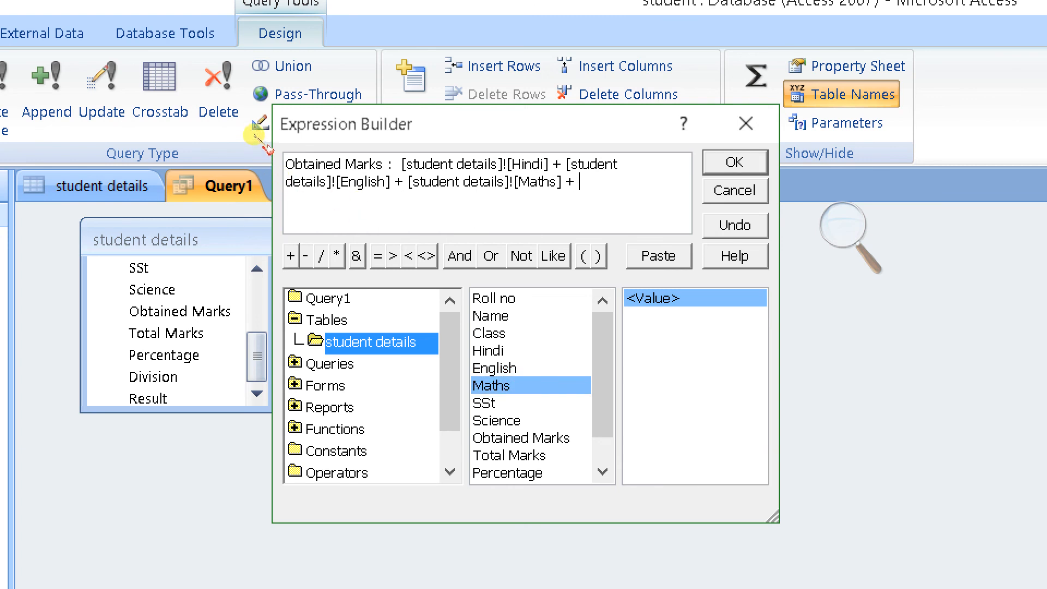
pyautogui.doubleClick(484, 403)
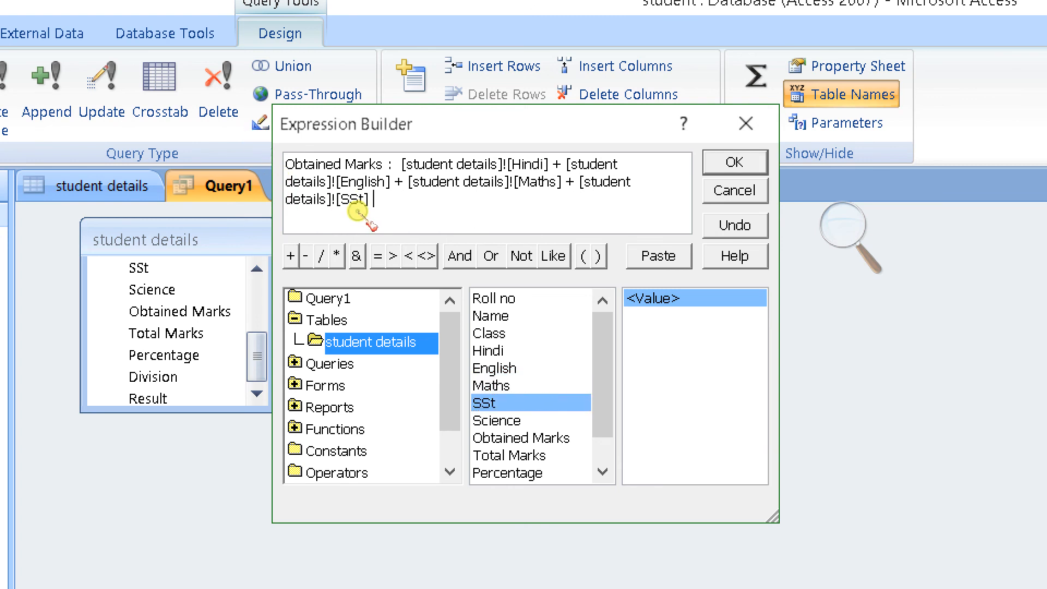
pyautogui.click(291, 256)
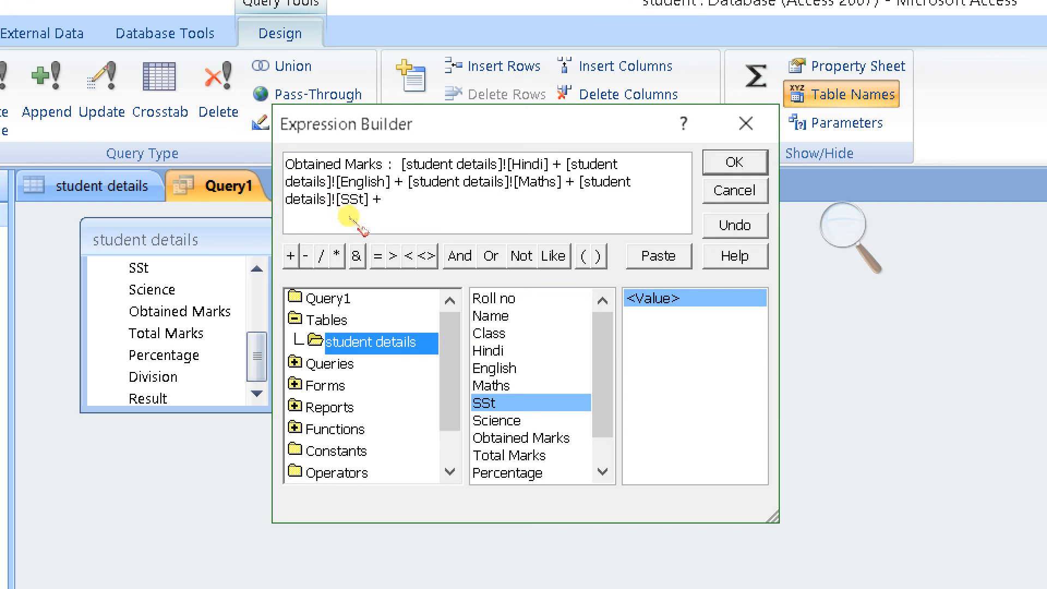
pyautogui.doubleClick(496, 421)
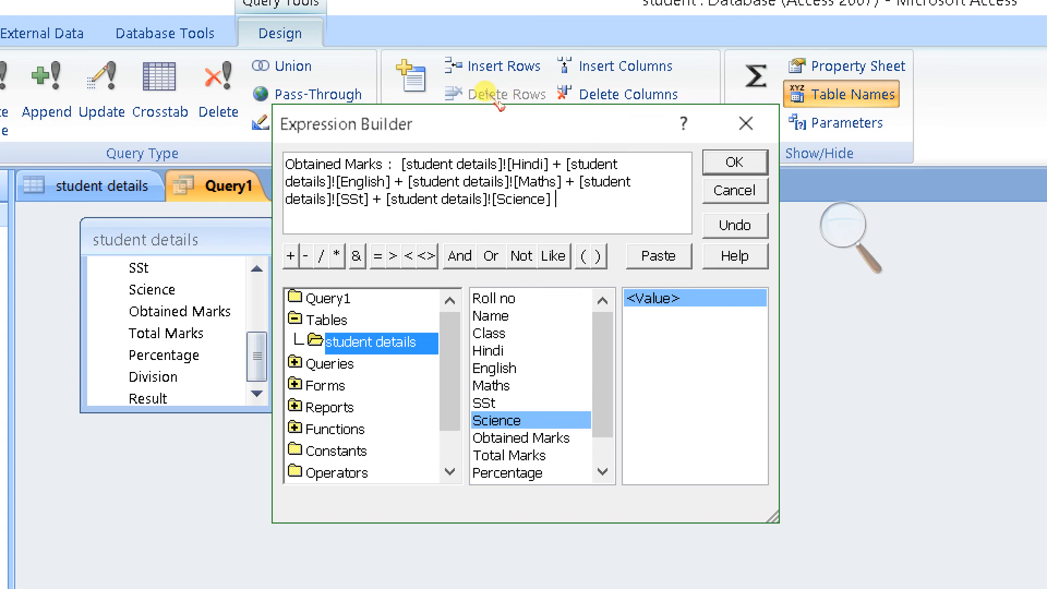
pyautogui.press('Return')
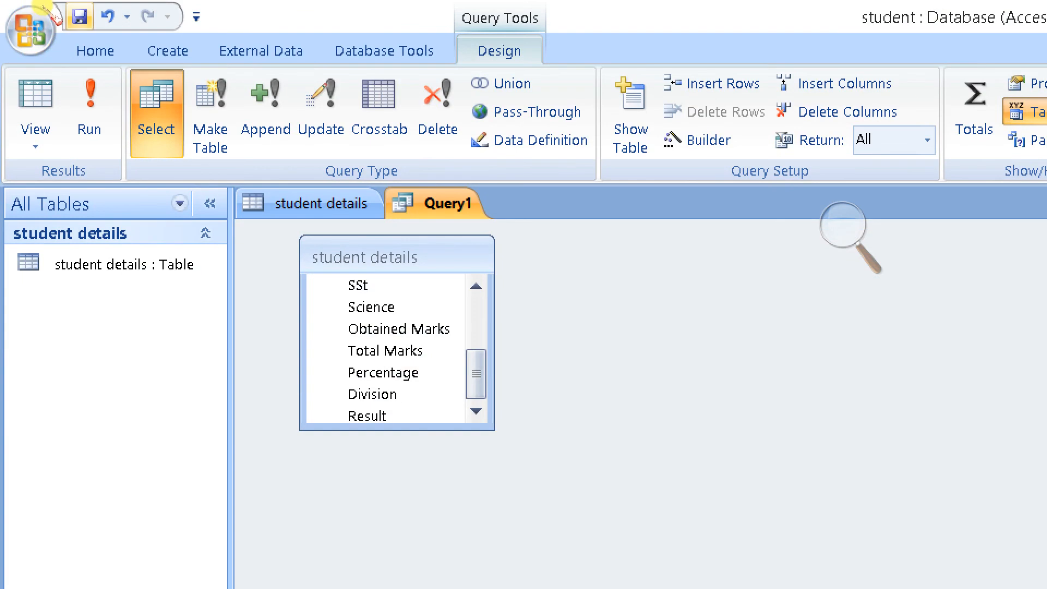
# Save the query as "obtained marks" and run it to show the student records.
pyautogui.click(79, 17)
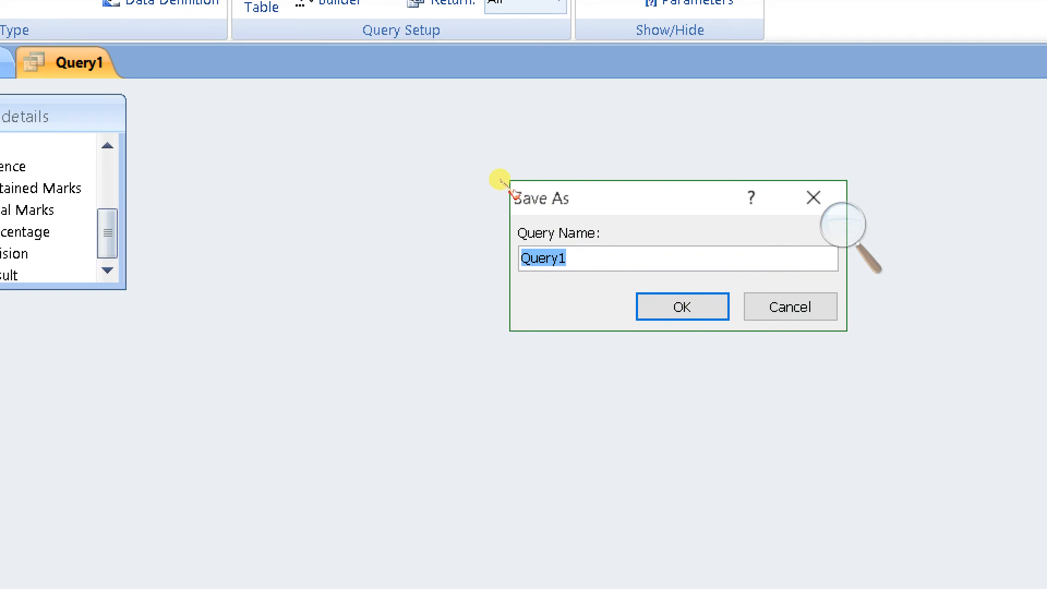
pyautogui.write('obtained')
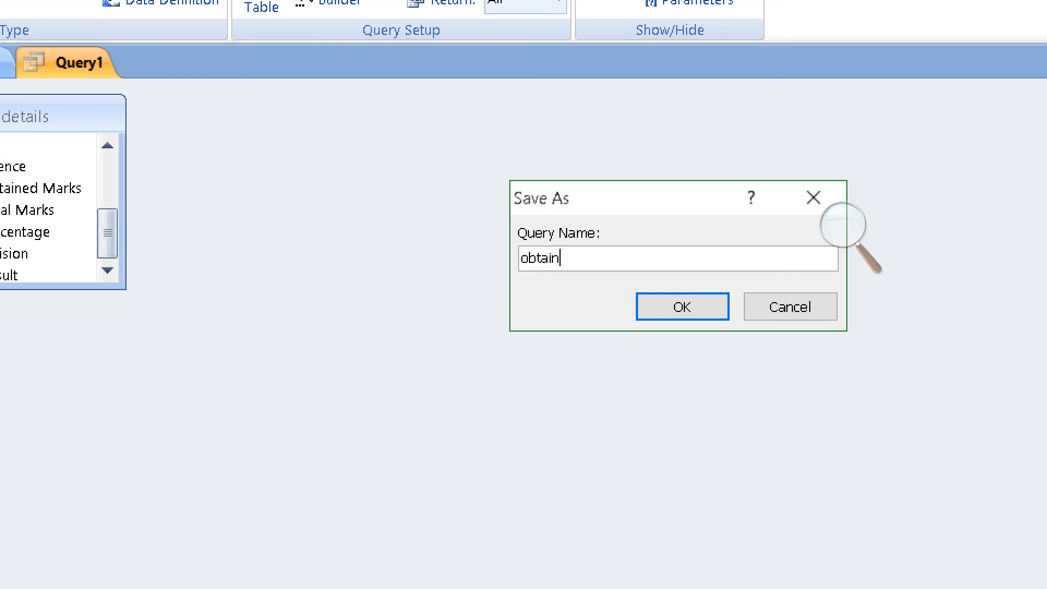
pyautogui.write(' marks')
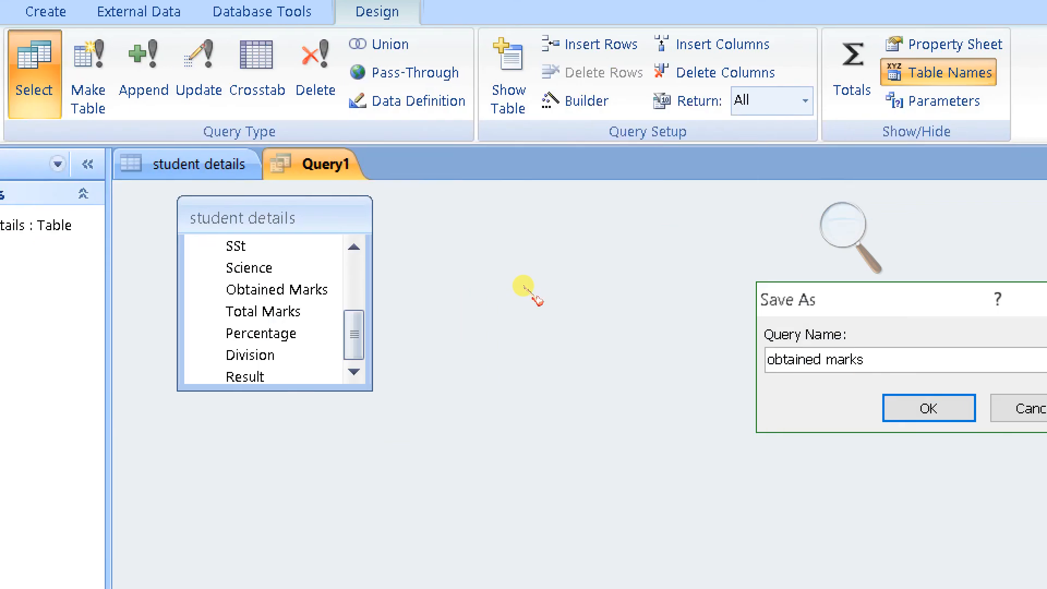
pyautogui.press('Return')
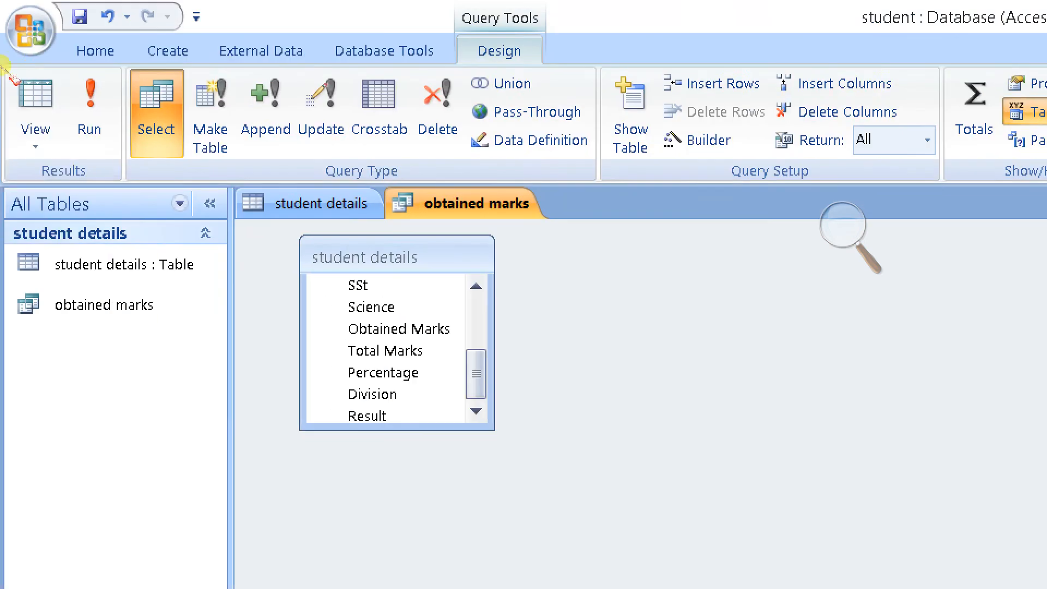
pyautogui.click(89, 109)
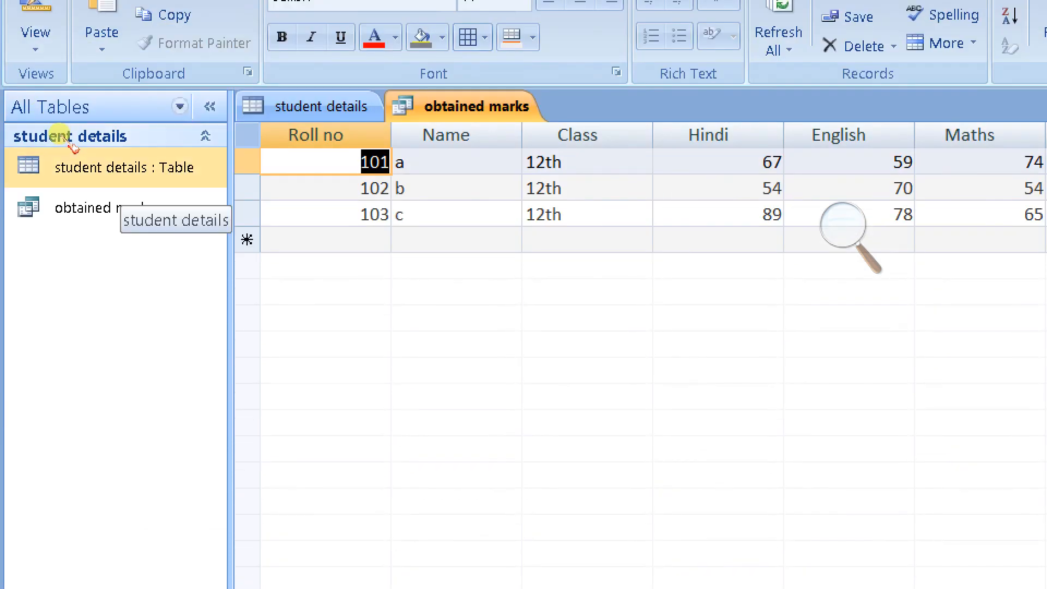
pyautogui.doubleClick(72, 163)
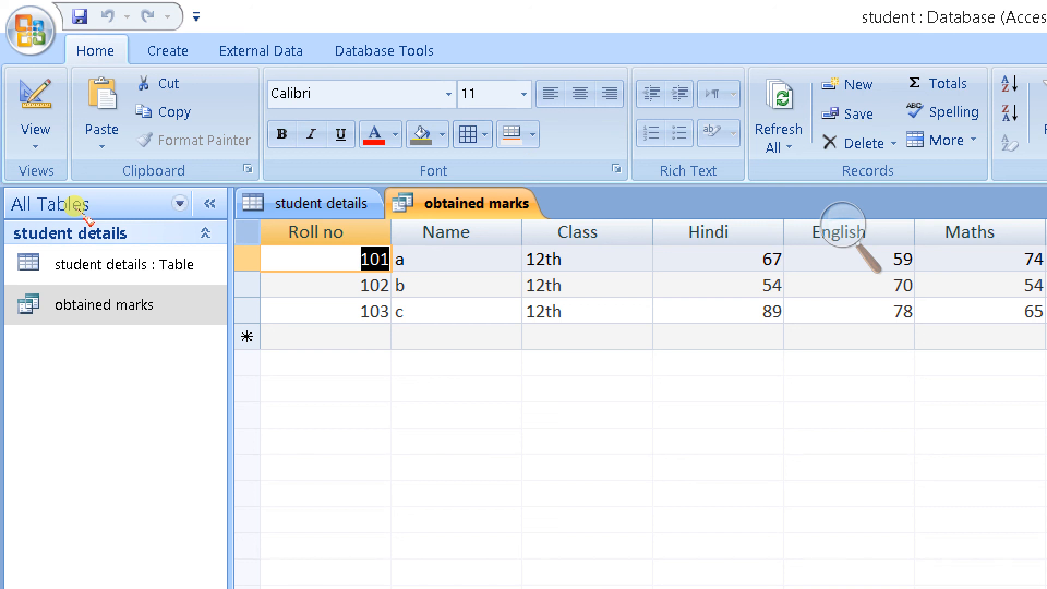
pyautogui.click(429, 128)
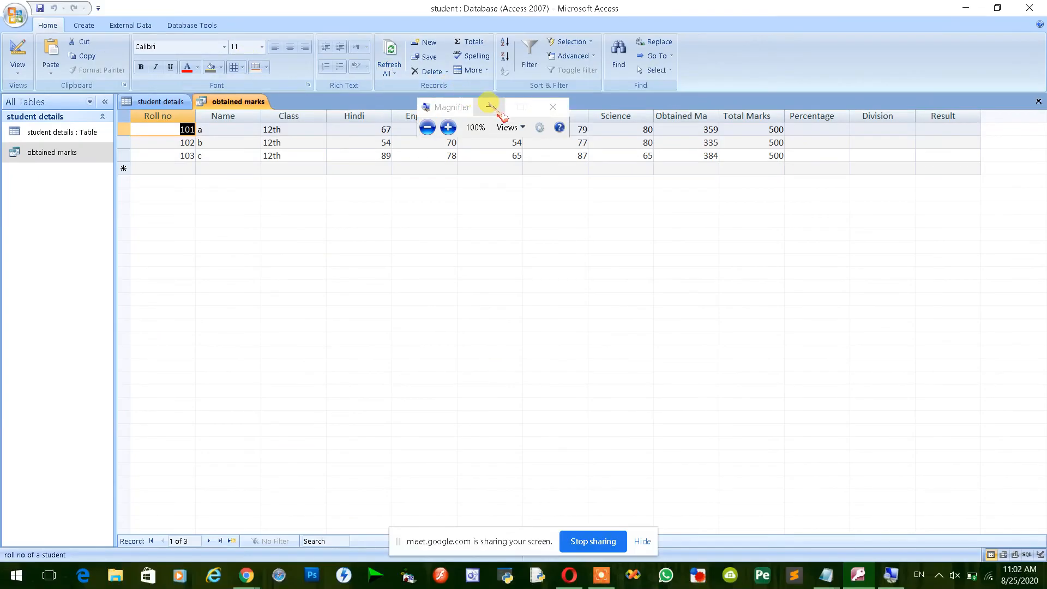
pyautogui.click(488, 107)
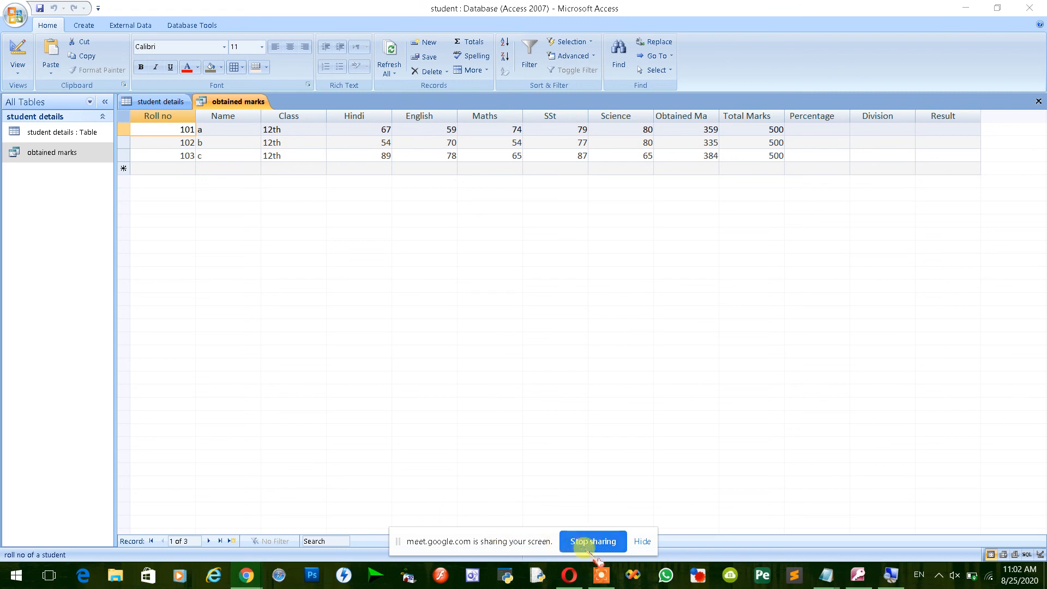
pyautogui.click(586, 543)
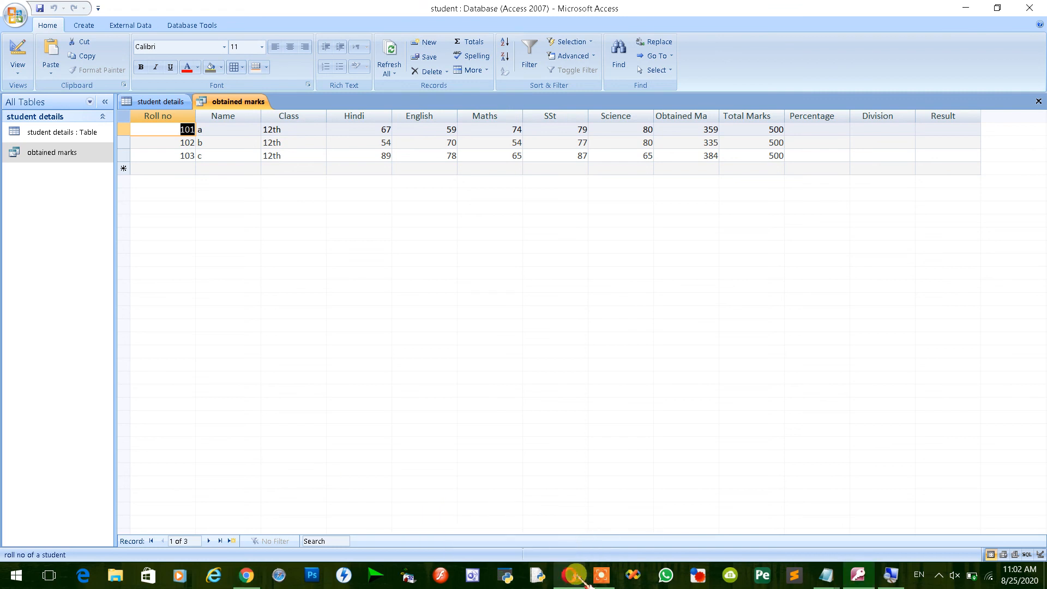
pyautogui.click(601, 576)
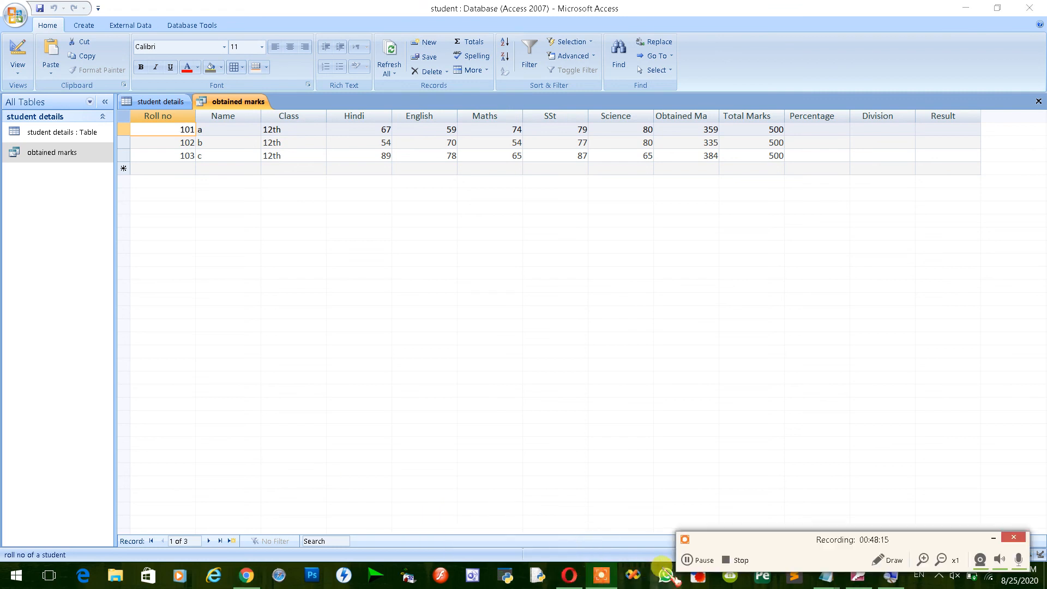